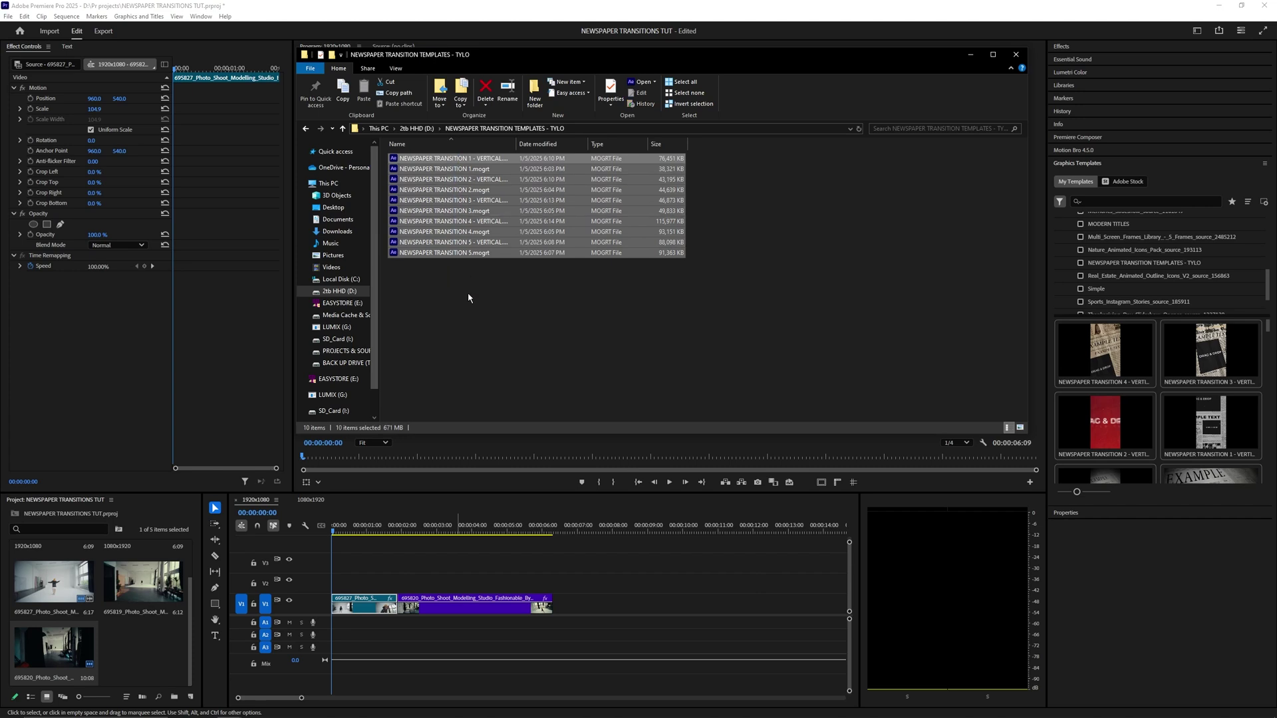
Look over the template files in the NEWSPAPER TRANSITION TEMPLATES - TYLO folder
click(465, 286)
drag(456, 276, 436, 159)
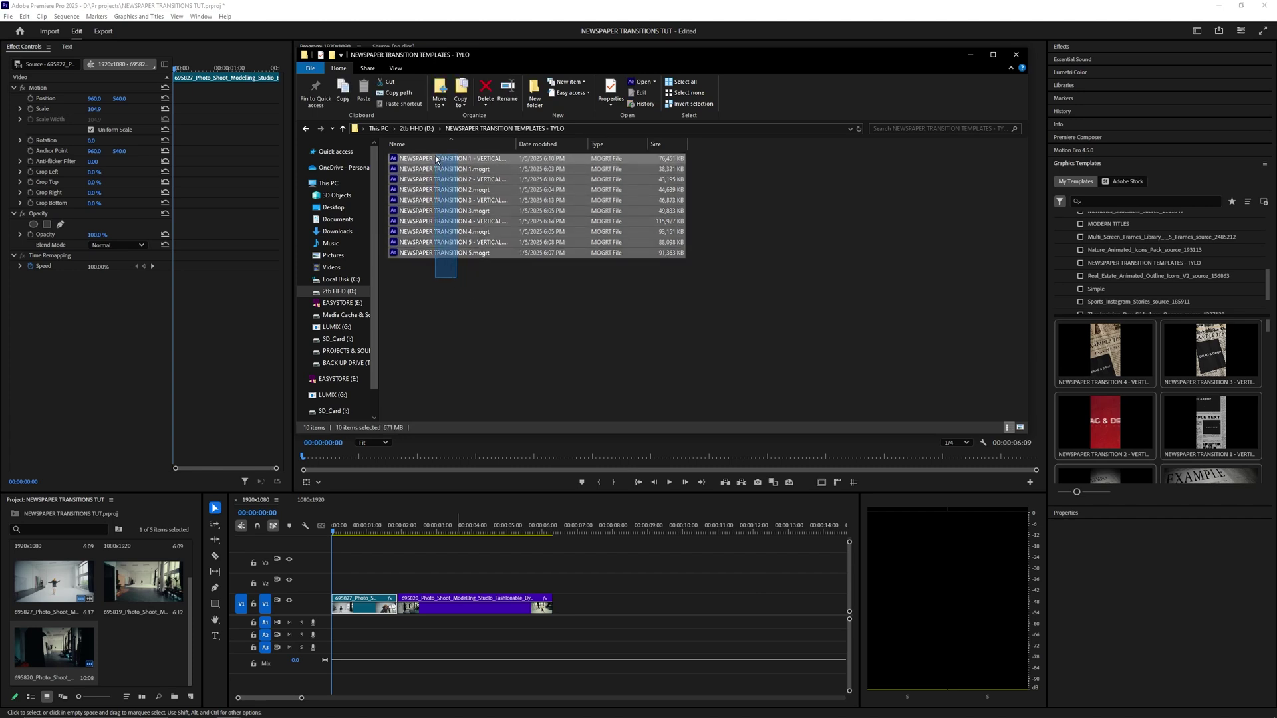
click(460, 284)
drag(461, 272, 445, 208)
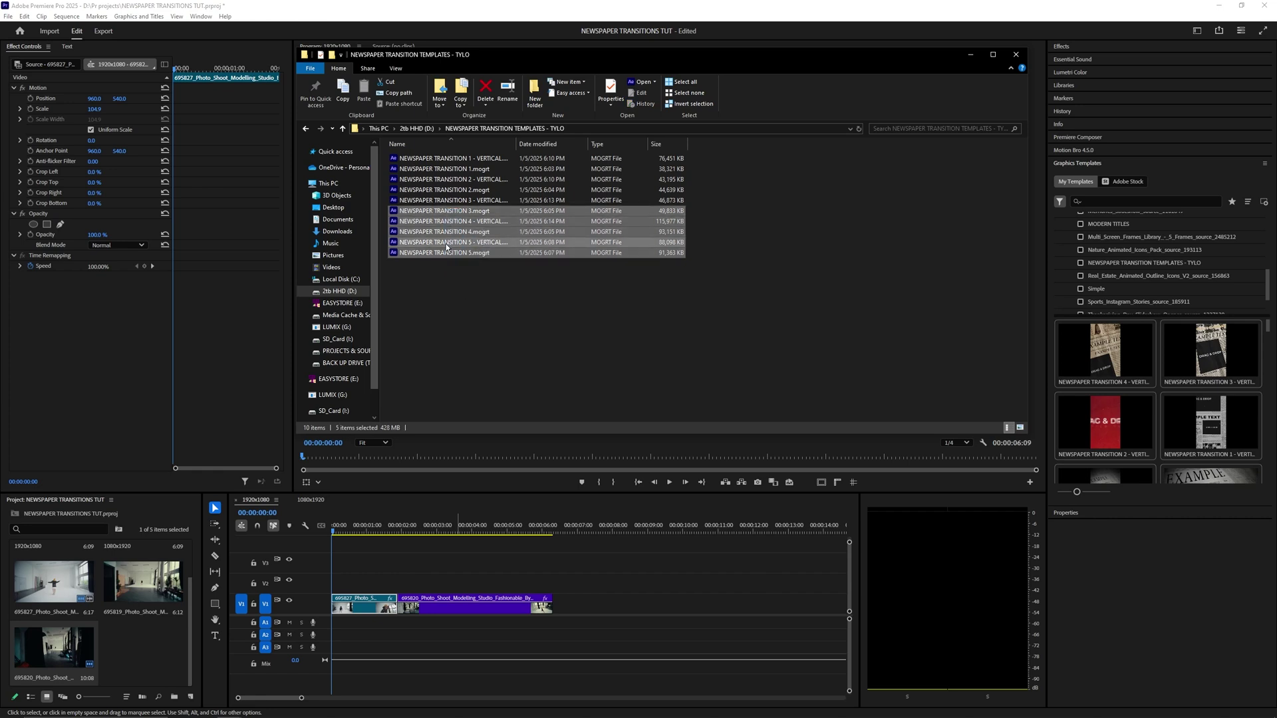
click(462, 278)
drag(454, 284, 449, 159)
click(441, 284)
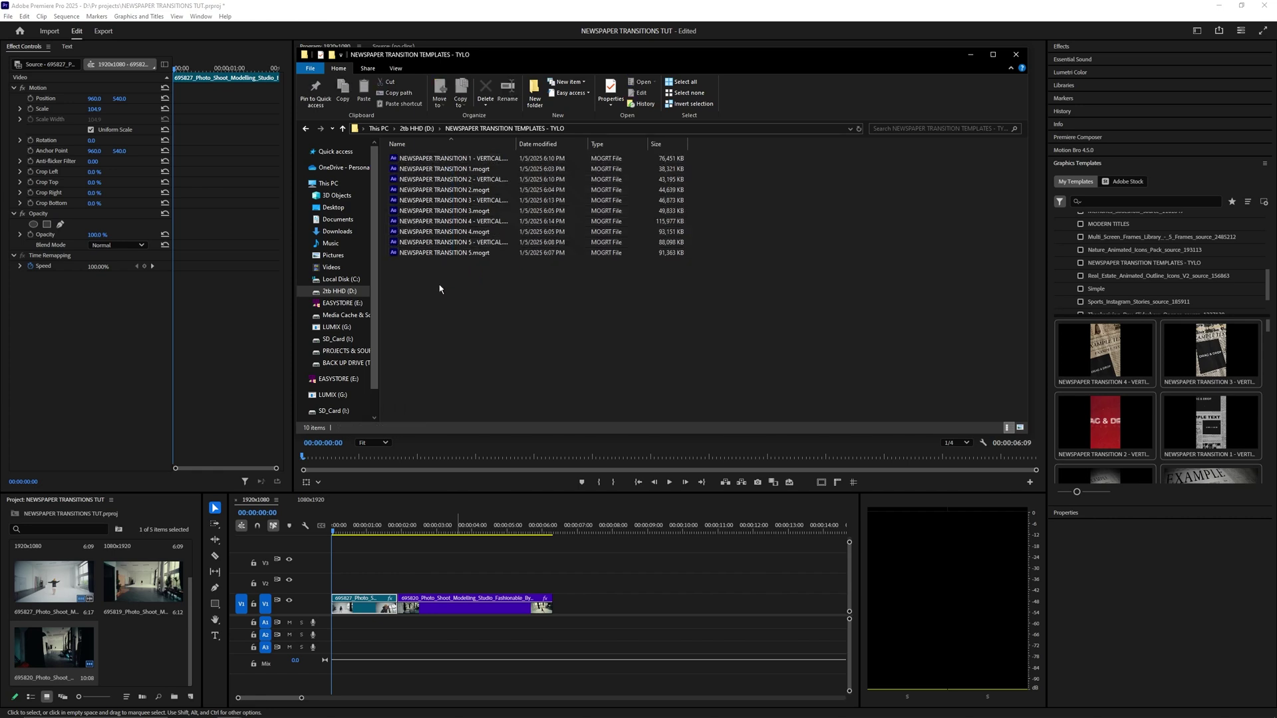
Switch to Premiere Pro and compare the 1080x1920 sequence with the 1920x1080 sequence
click(377, 560)
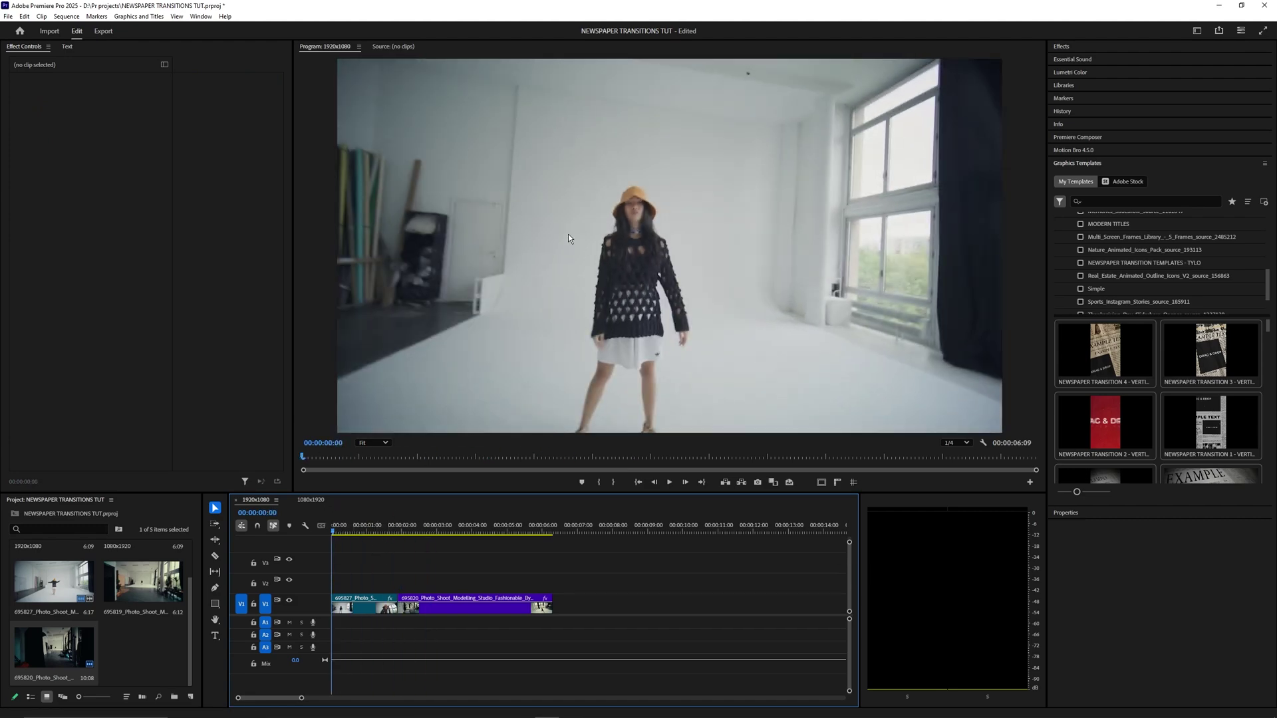
click(312, 500)
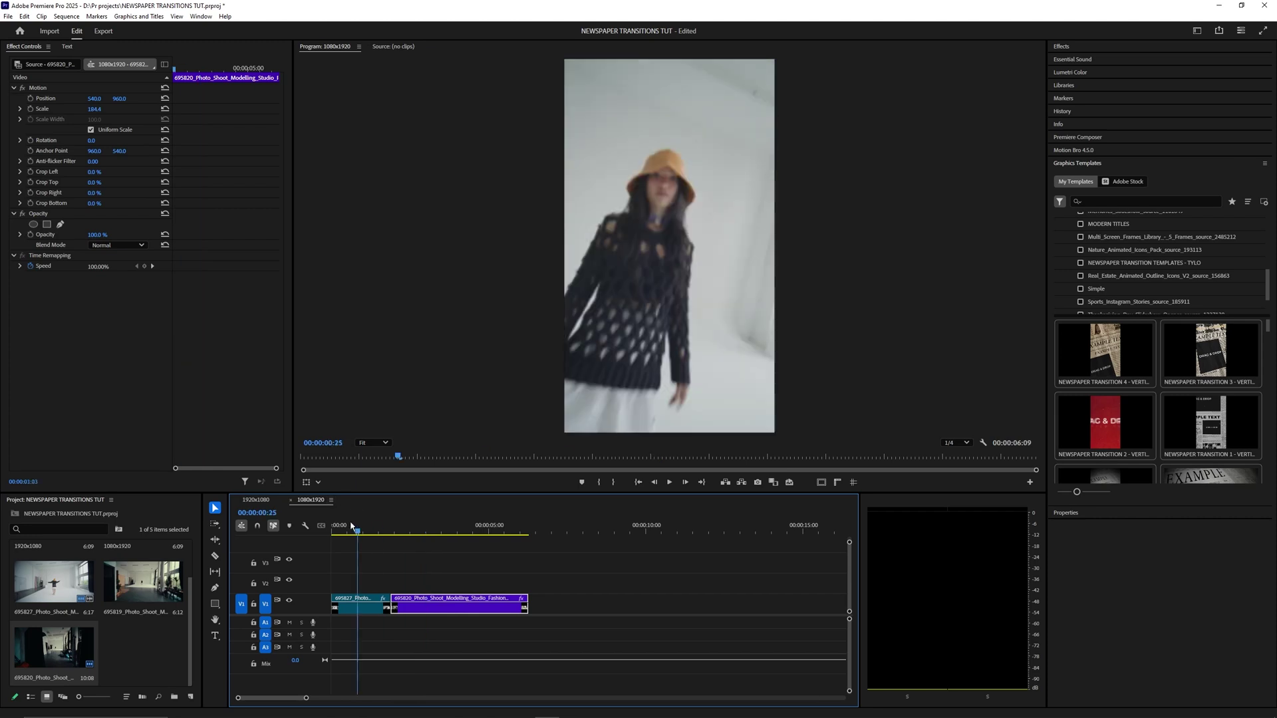
click(263, 500)
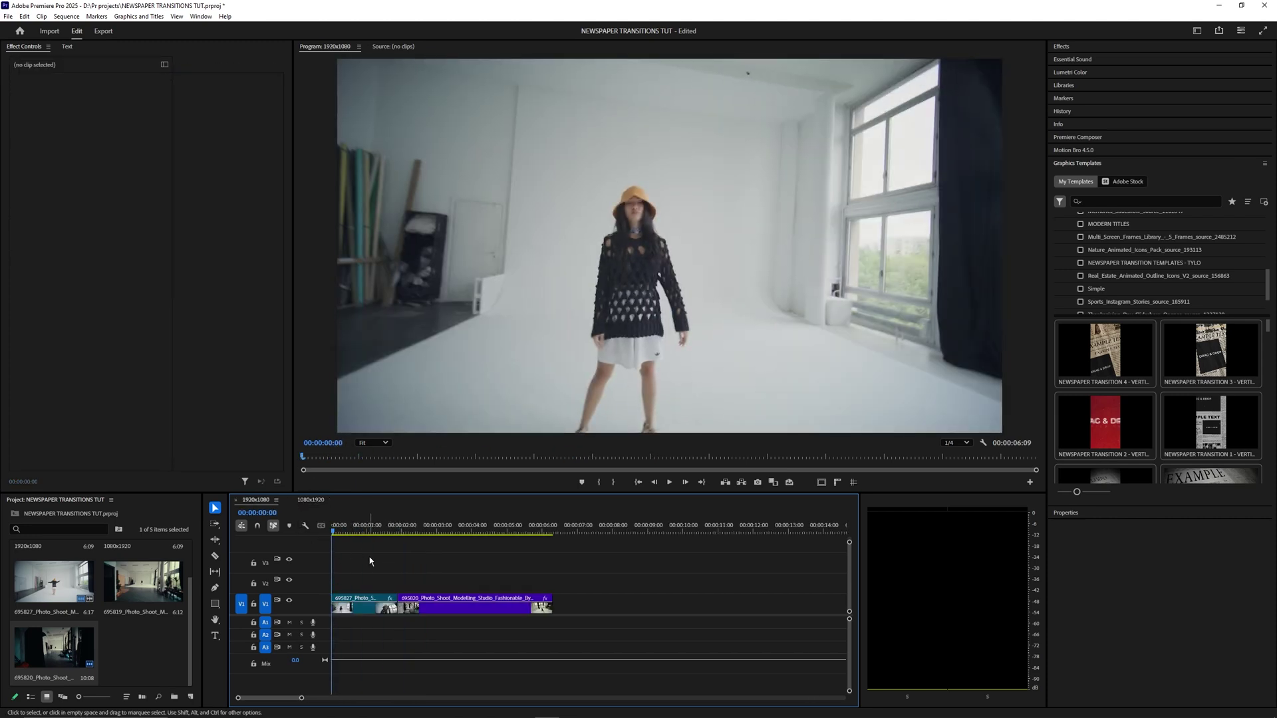
click(370, 607)
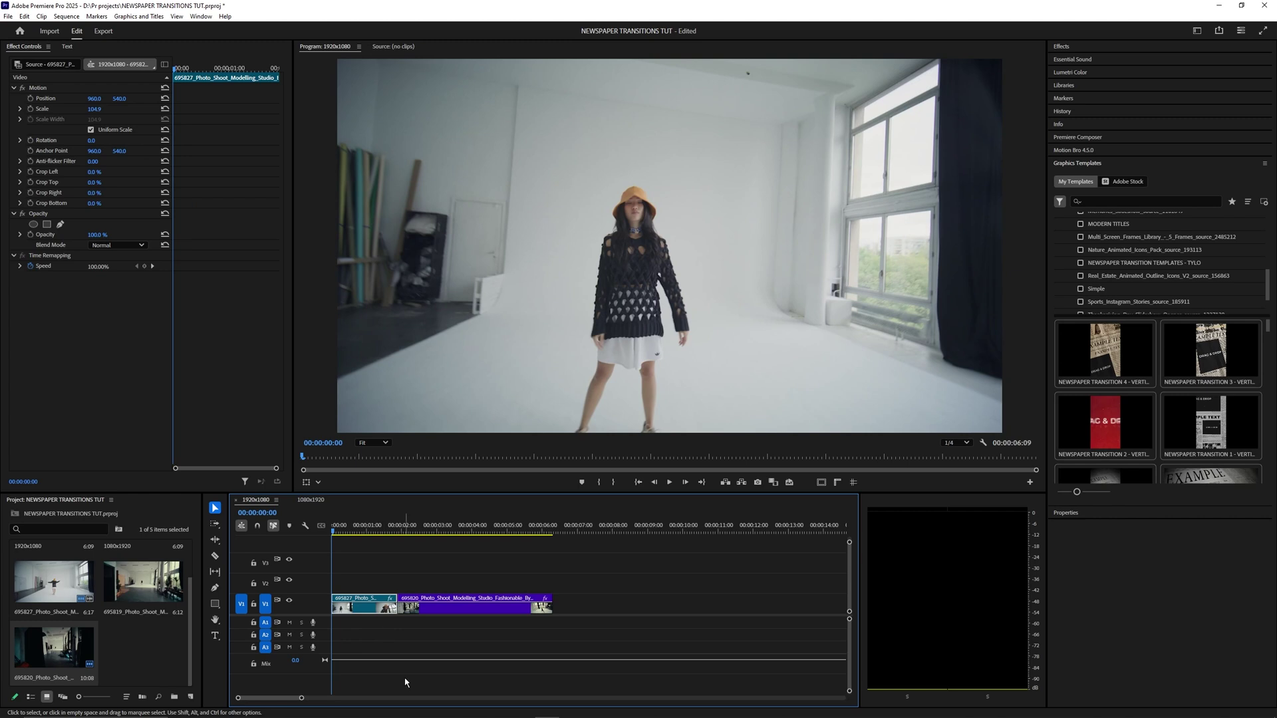
Switch back to File Explorer and review the horizontal and vertical newspaper transition .mogrt files
key(alt+Tab)
drag(467, 280, 463, 148)
click(469, 276)
click(440, 276)
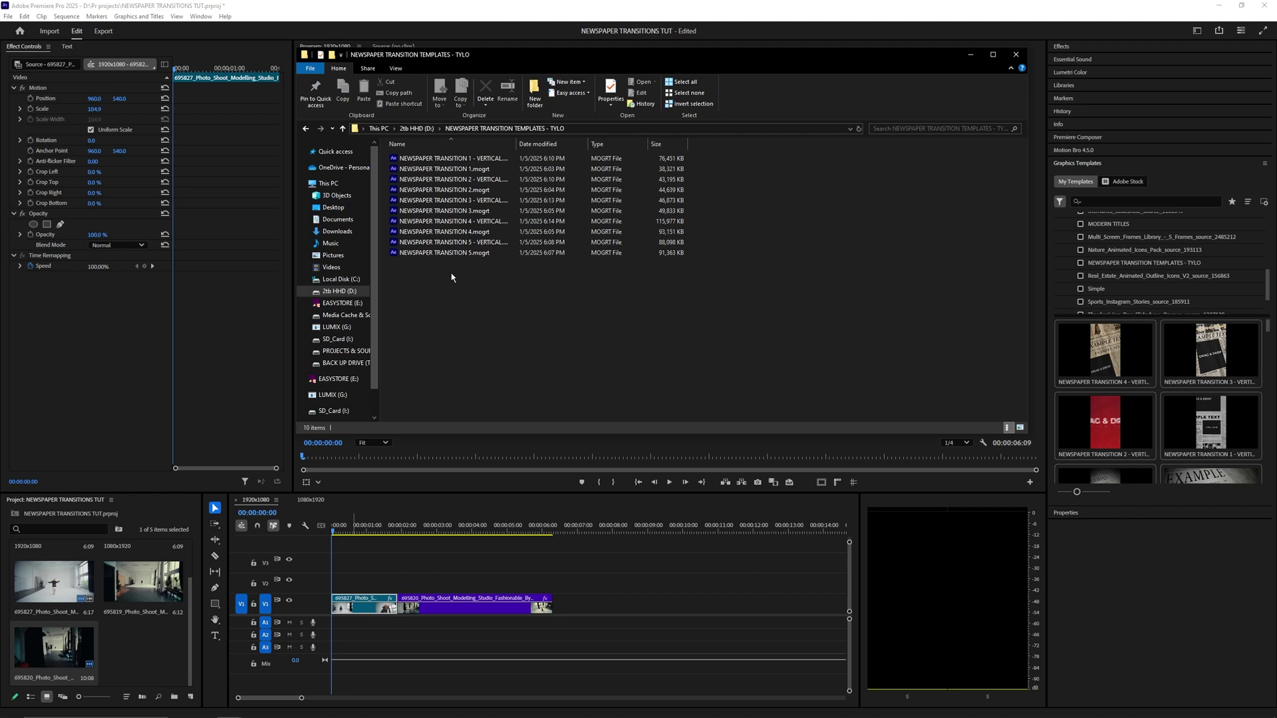
drag(479, 283, 426, 162)
click(456, 300)
click(457, 304)
drag(445, 268, 461, 162)
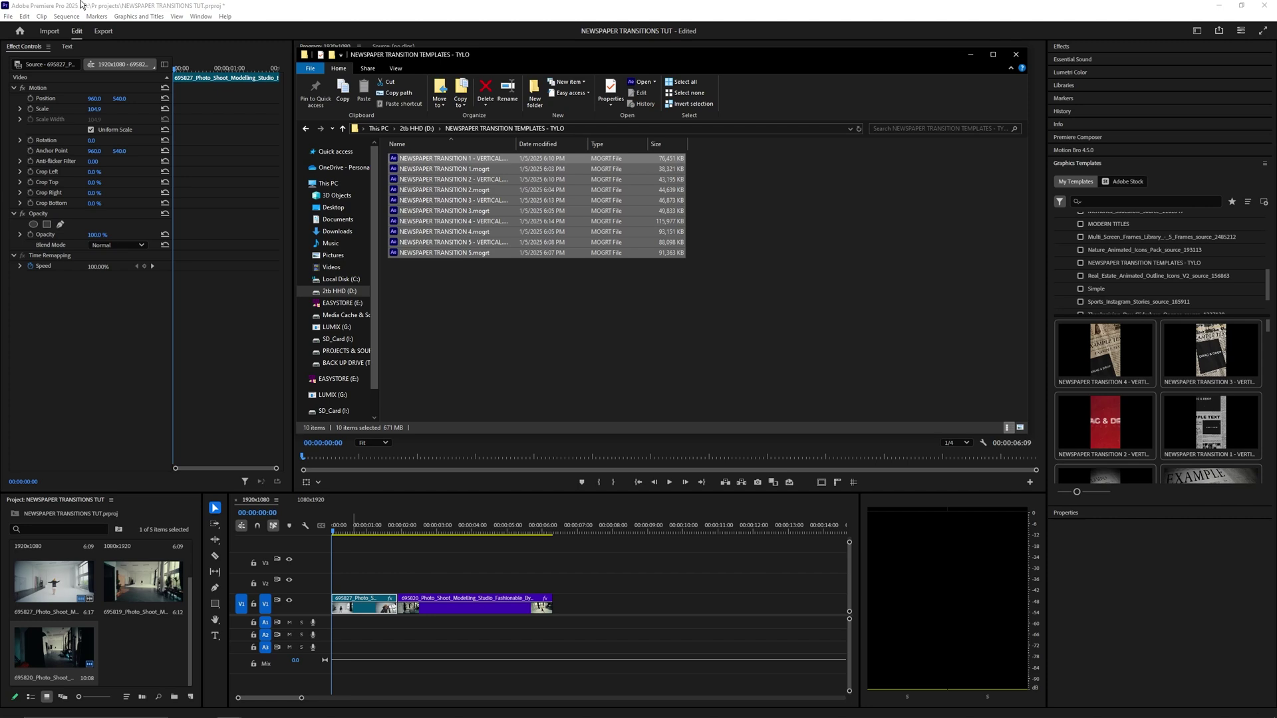
click(522, 282)
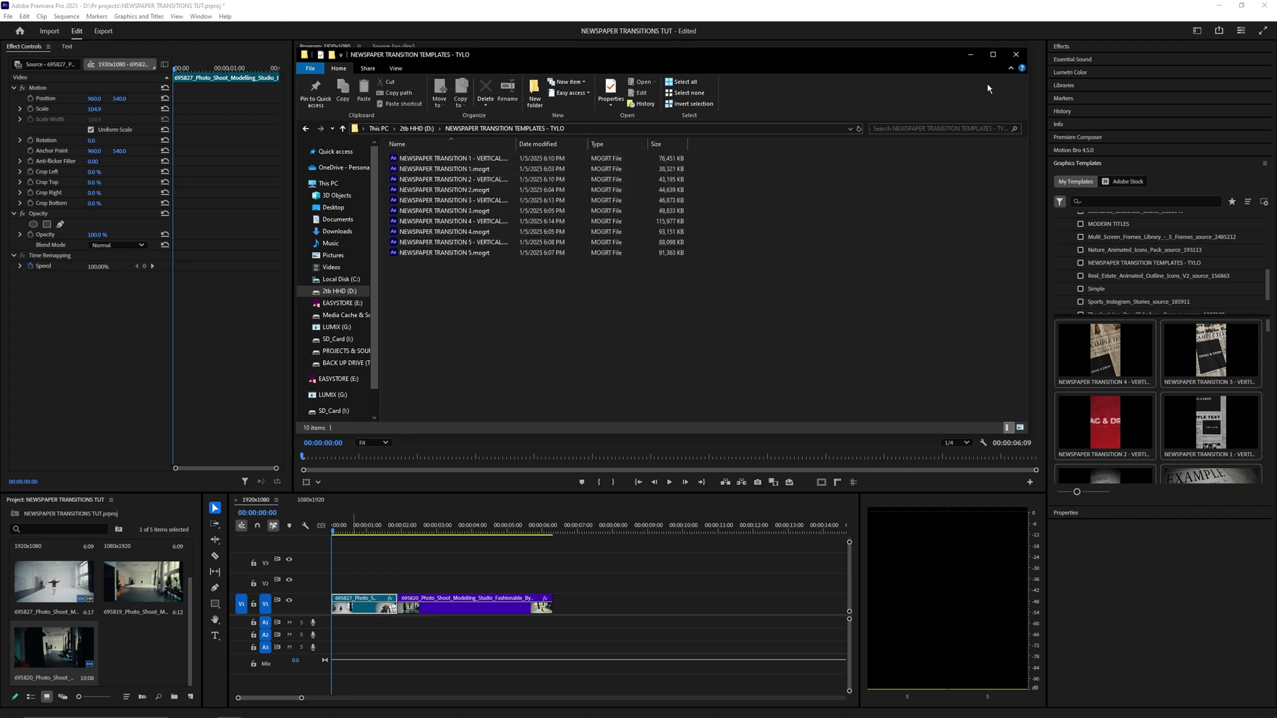
Return to Premiere Pro and bring up the available graphics templates
click(971, 54)
scroll(1157, 264, up, 1)
click(1088, 165)
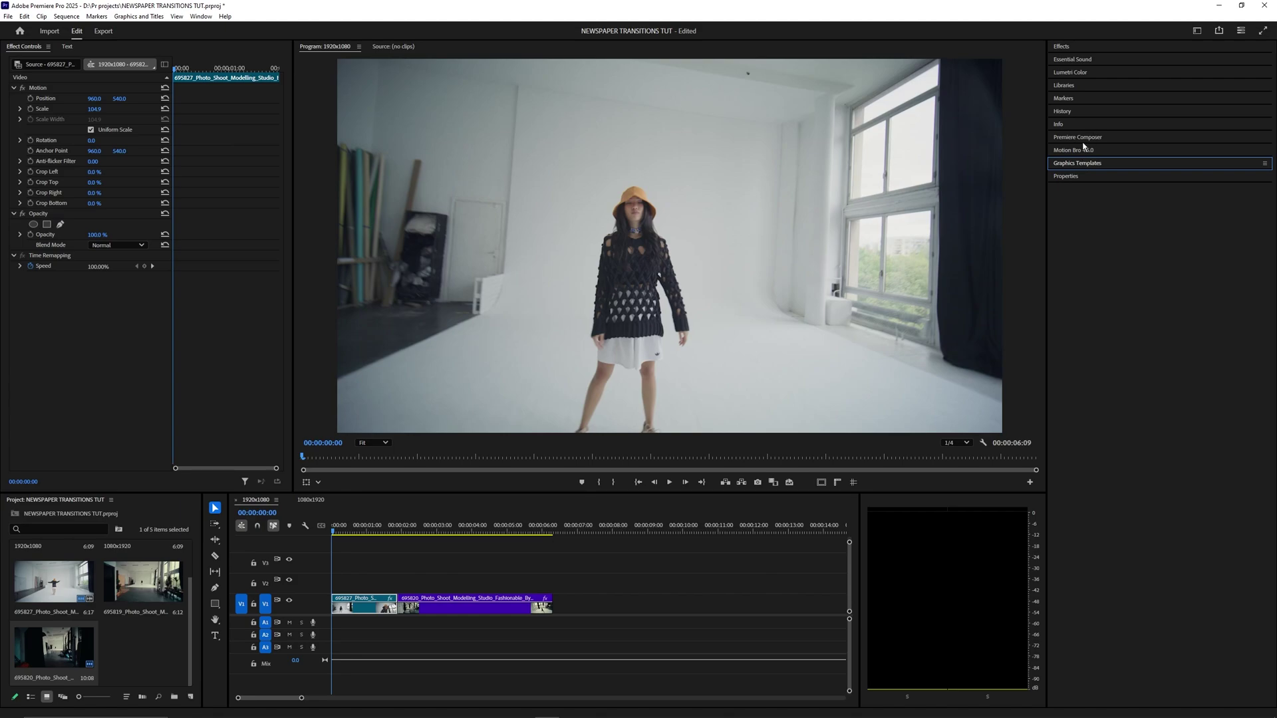
click(1076, 160)
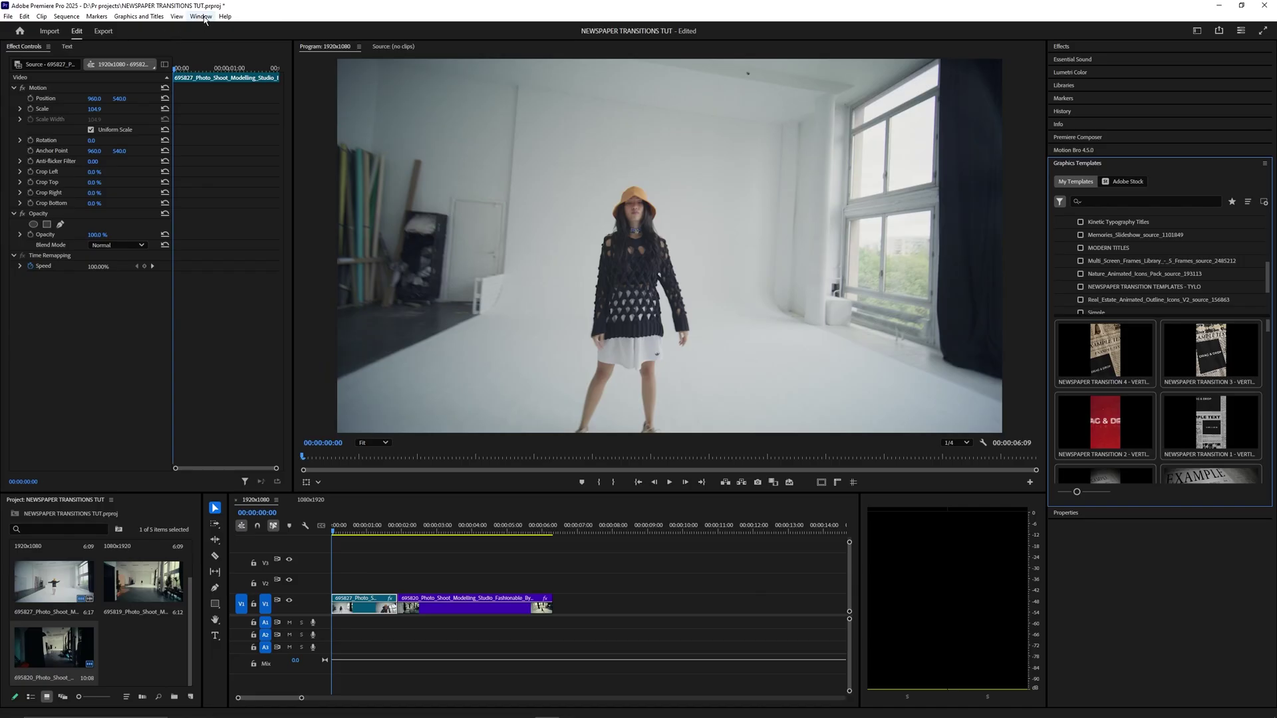
click(199, 16)
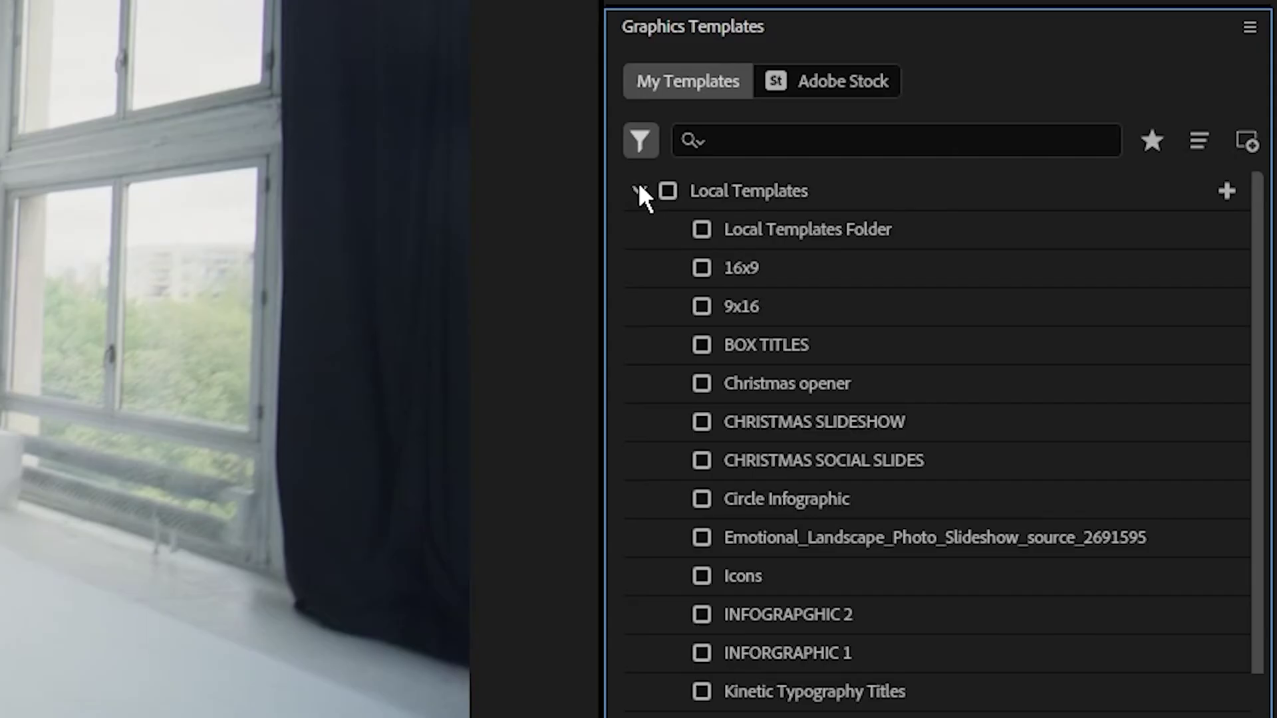
Try to add the NEWSPAPER TRANSITION TEMPLATES - TYLO folder from drive D: to the local templates
click(1222, 191)
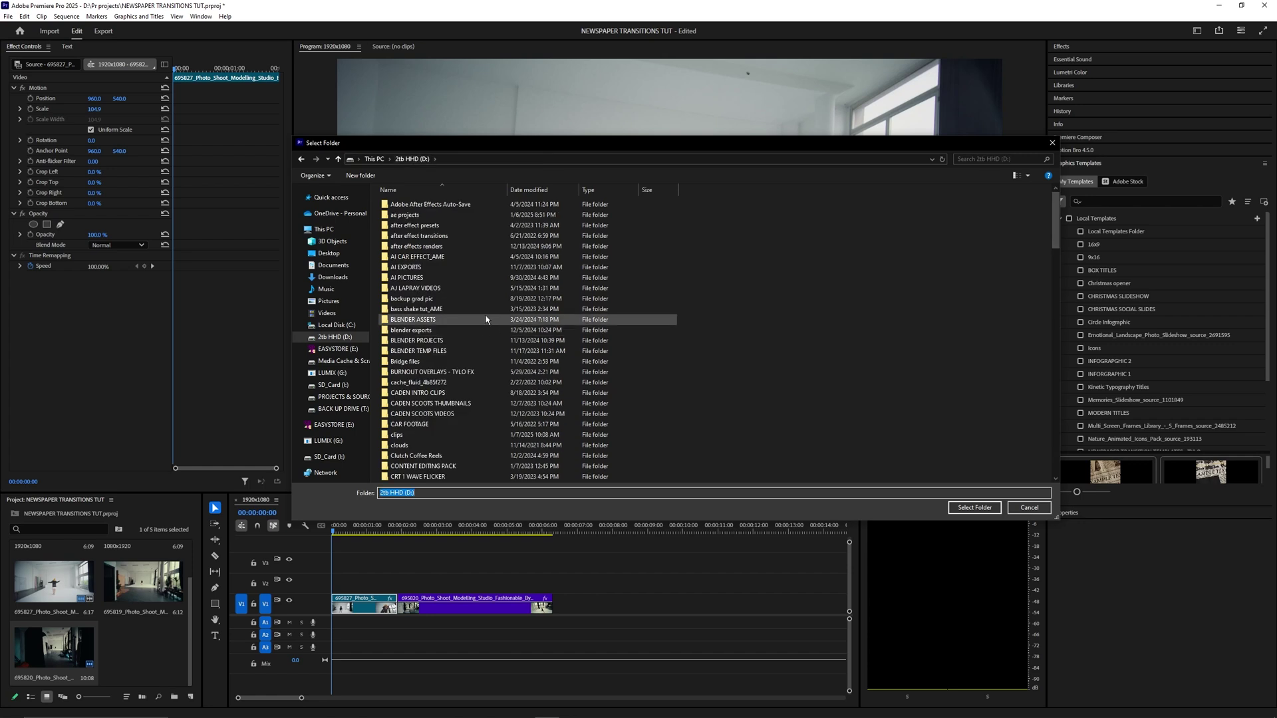
click(477, 310)
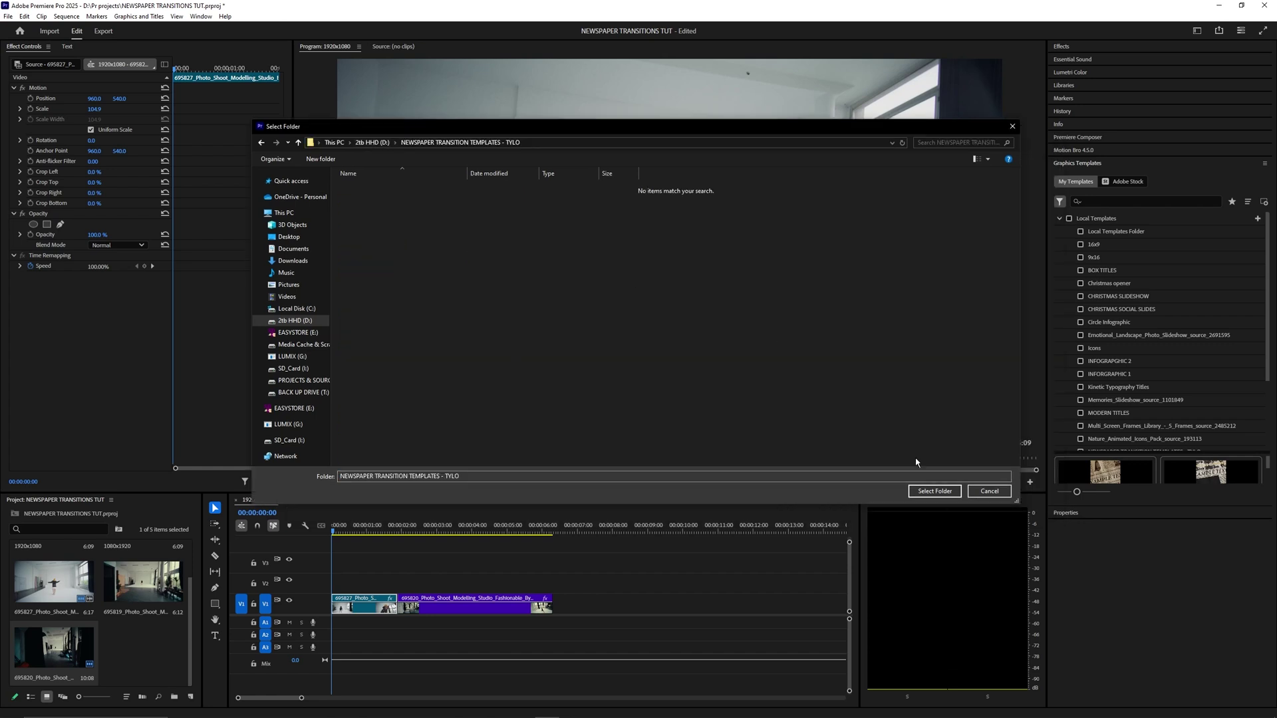
click(928, 491)
drag(663, 322, 628, 309)
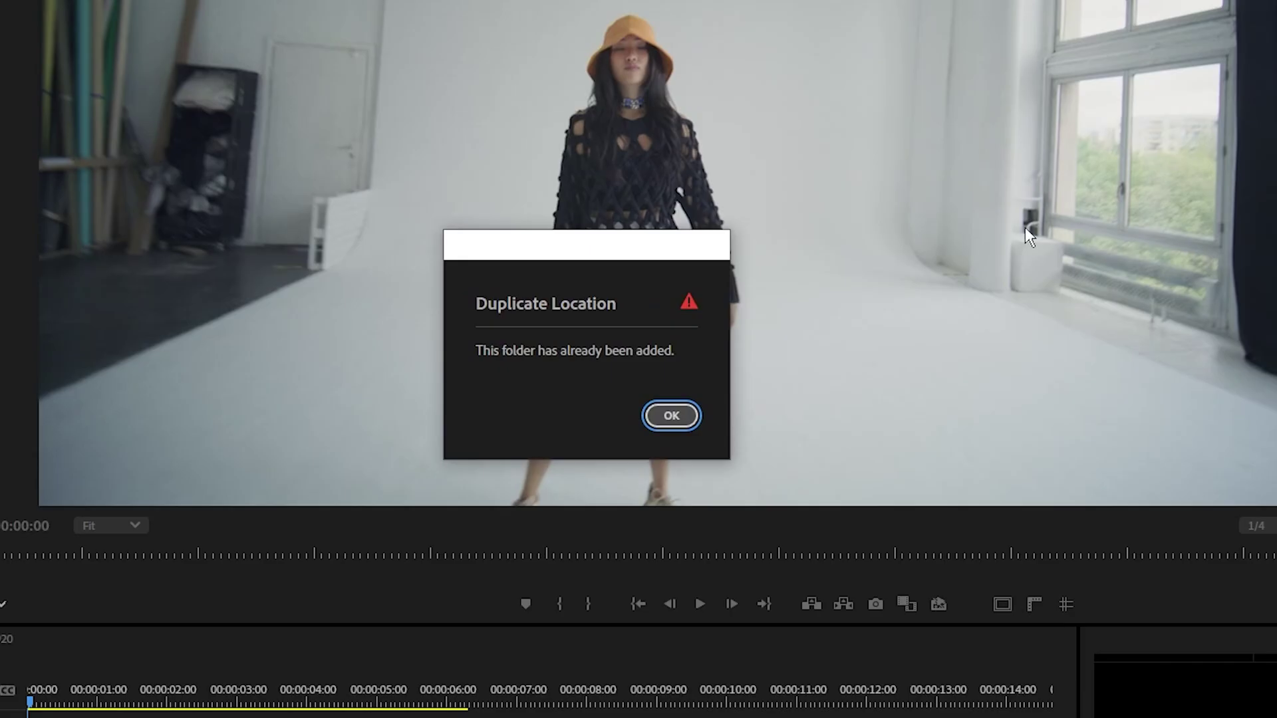
click(671, 418)
Filter the local templates to the NEWSPAPER TRANSITION TEMPLATES - TYLO folder and enlarge the template thumbnail area
scroll(1152, 385, down, 5)
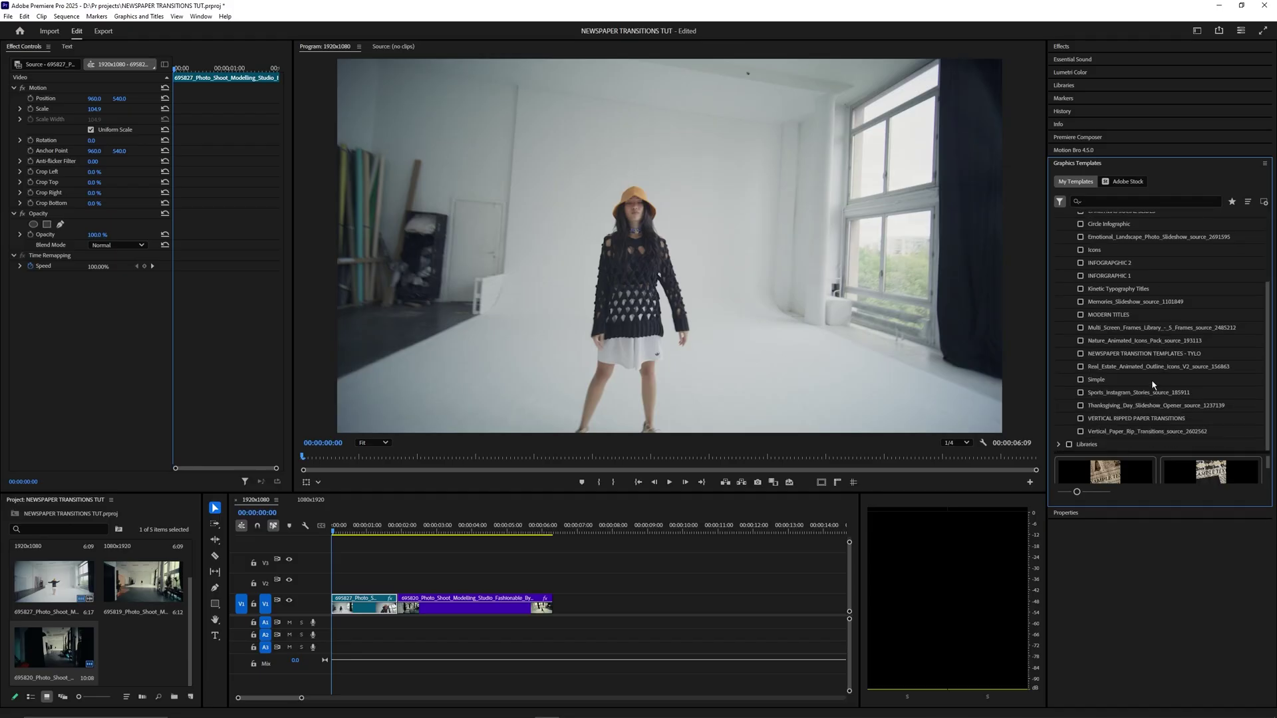
scroll(1153, 385, up, 4)
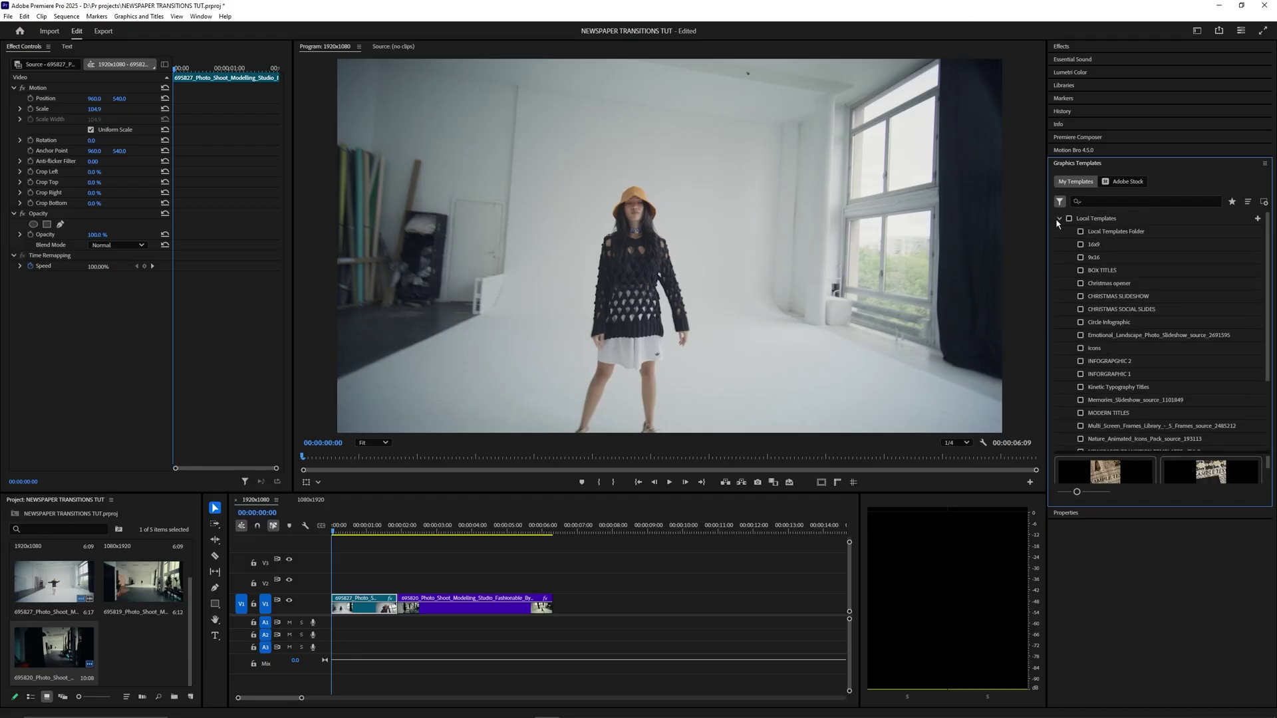
click(1060, 221)
click(1060, 220)
scroll(1079, 291, down, 3)
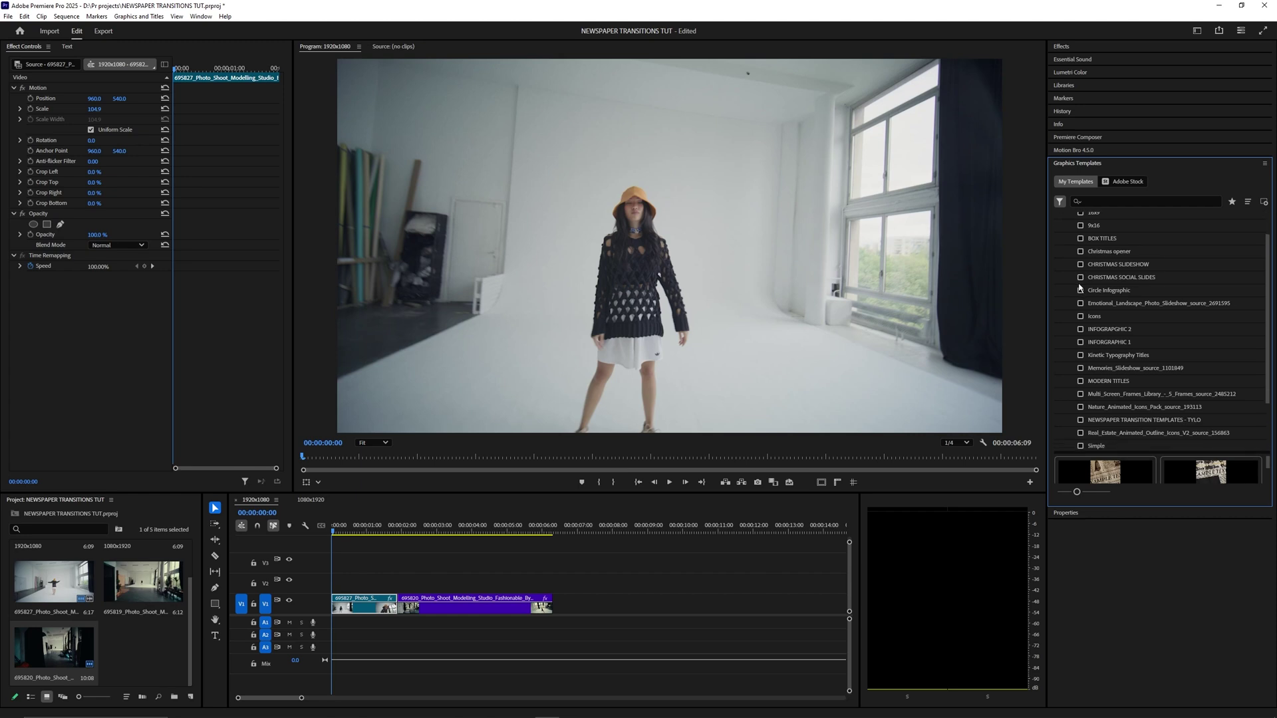
scroll(1078, 290, down, 1)
click(1109, 353)
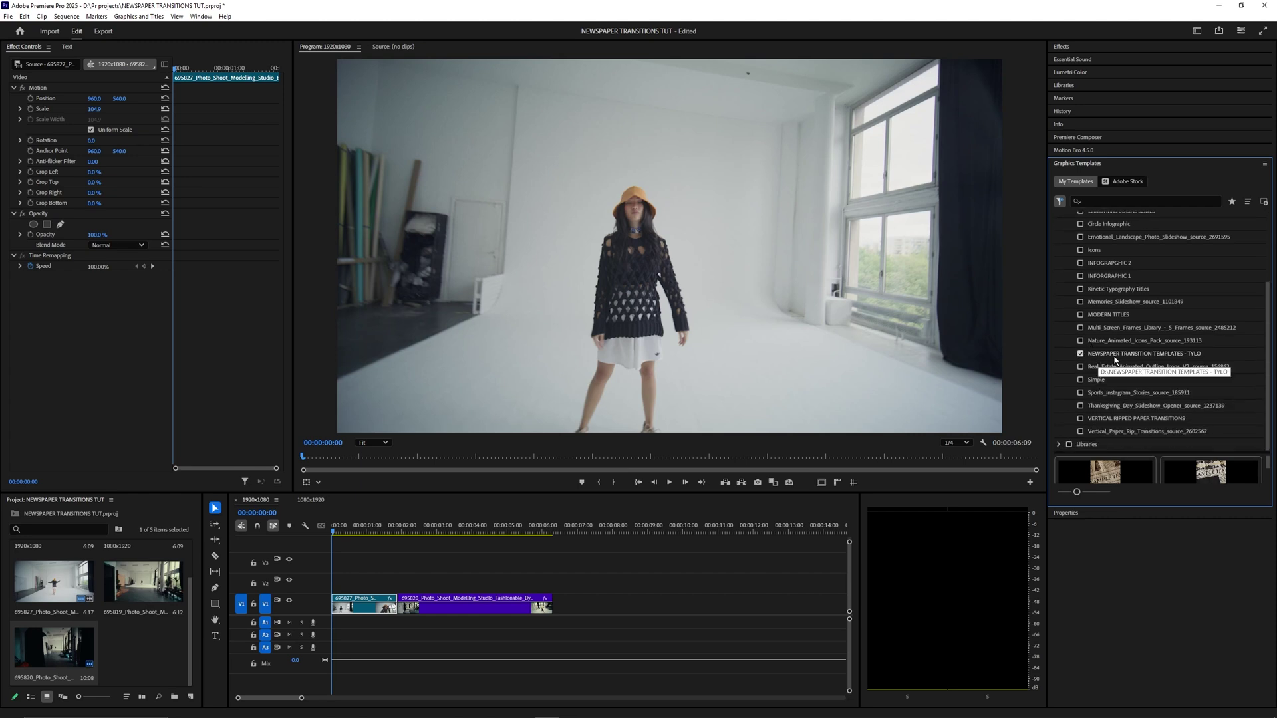
drag(1090, 451, 1124, 254)
Browse the vertical and horizontal newspaper transition templates and preview their animations
scroll(1116, 286, down, 5)
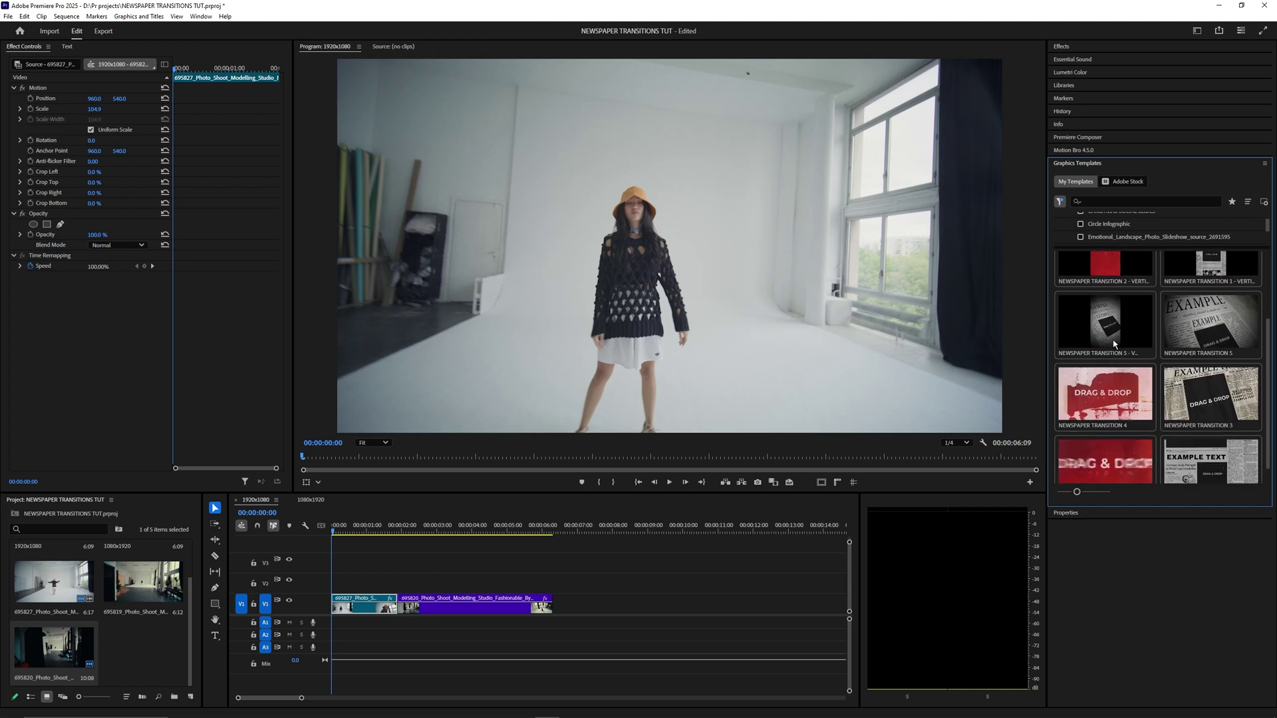
scroll(1118, 367, up, 5)
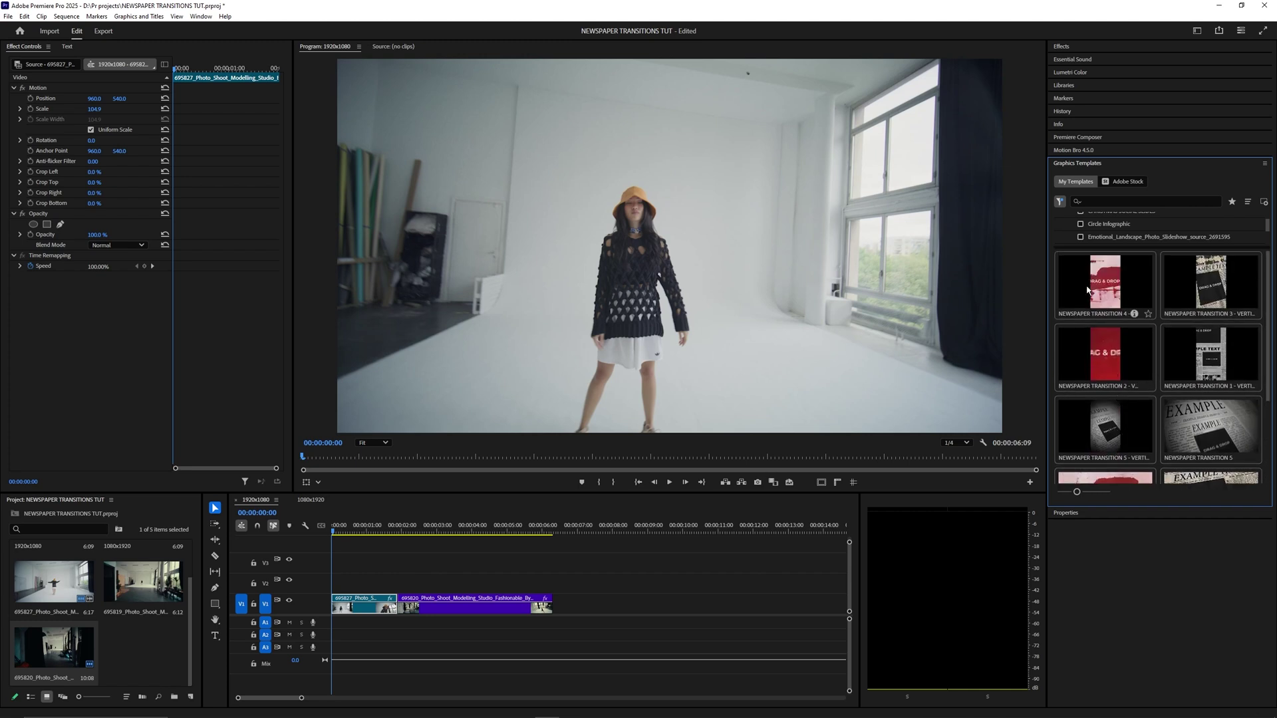
scroll(1192, 346, down, 1)
scroll(1193, 346, up, 1)
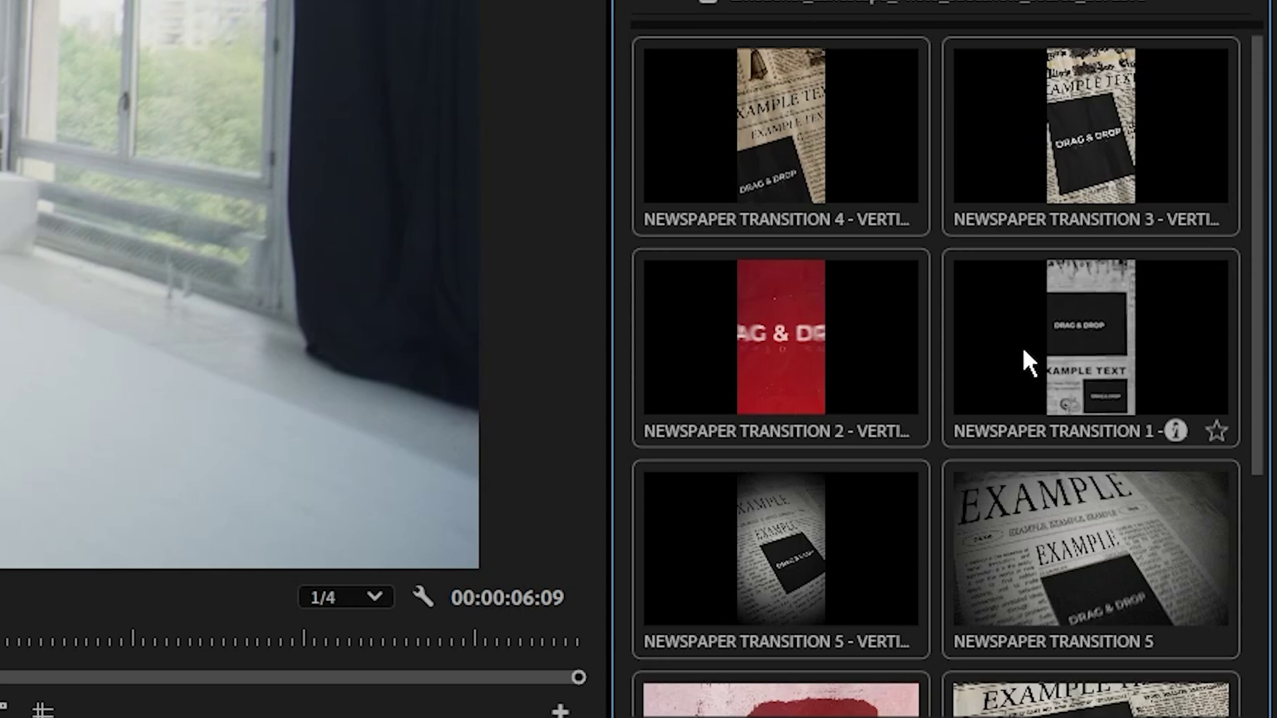
scroll(782, 352, down, 2)
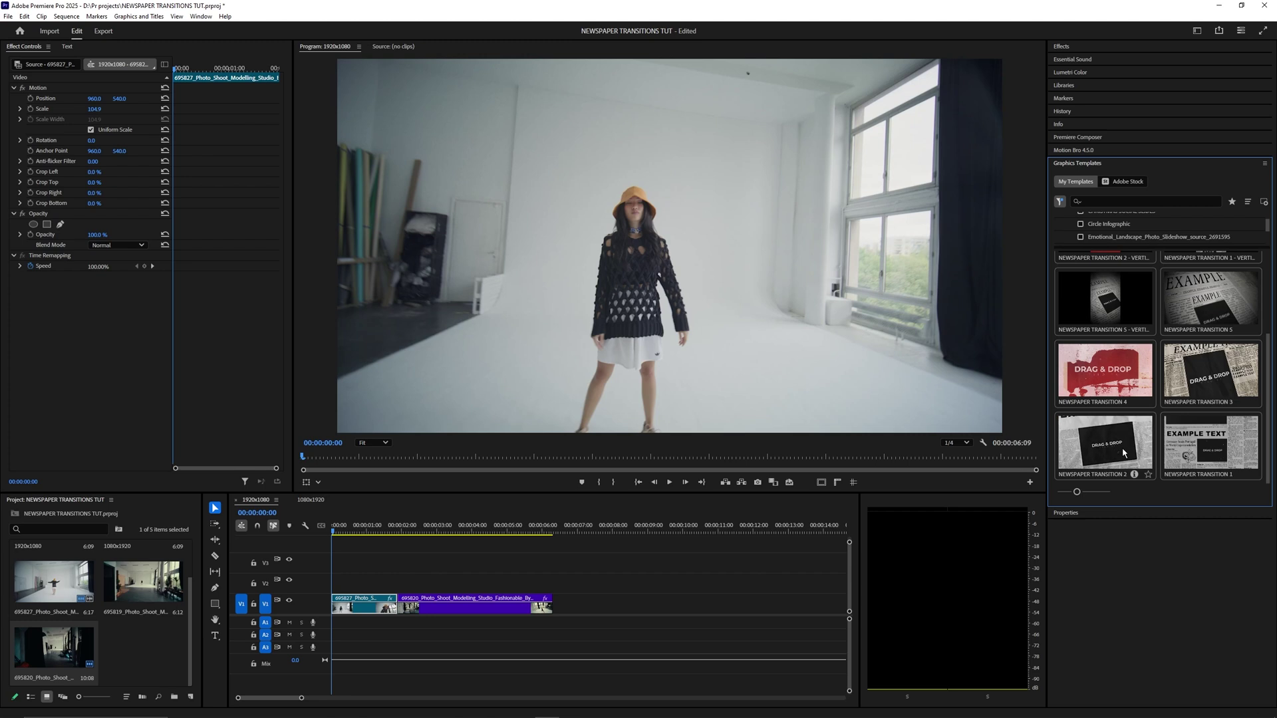
scroll(1225, 450, up, 2)
scroll(1221, 425, up, 3)
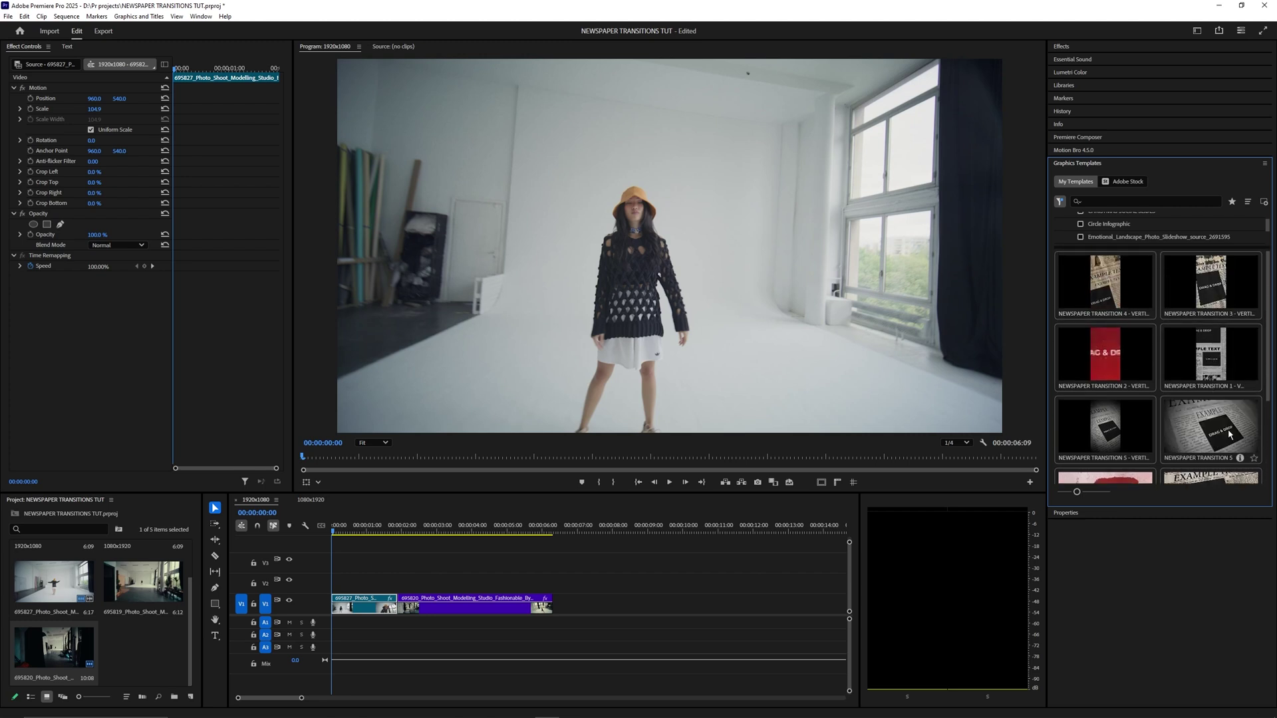
scroll(1184, 436, down, 4)
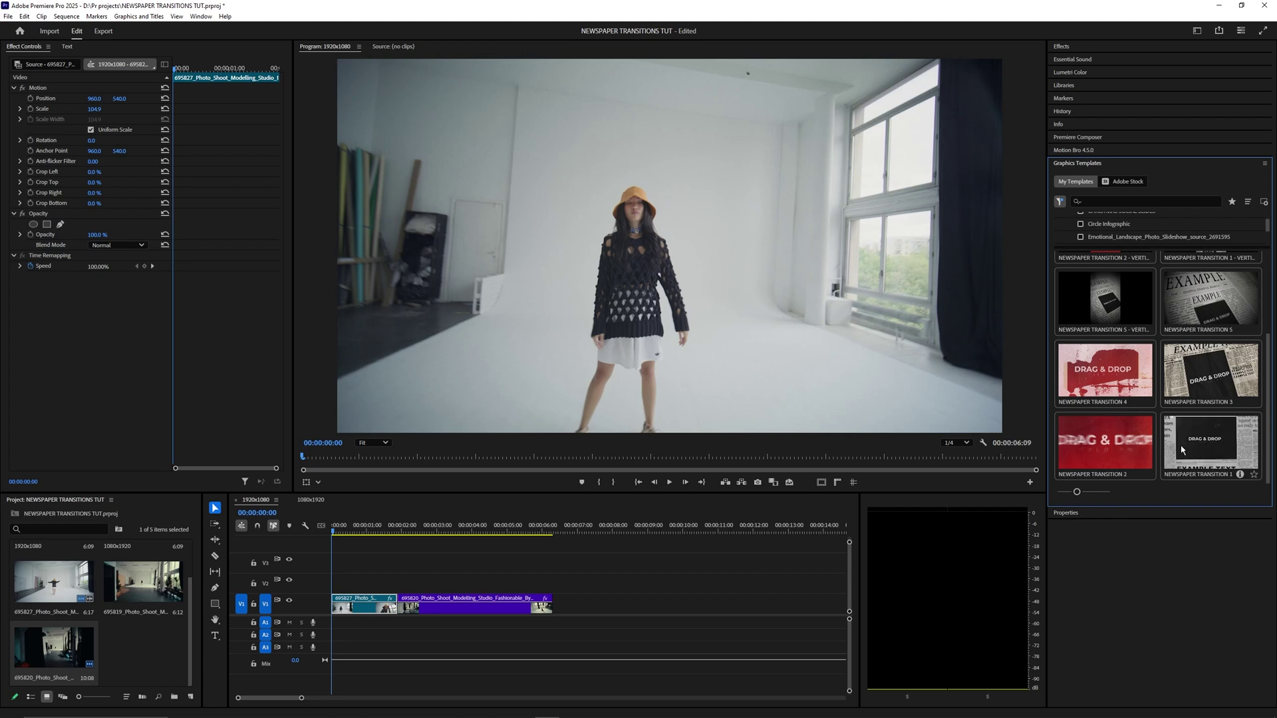
scroll(1184, 432, up, 3)
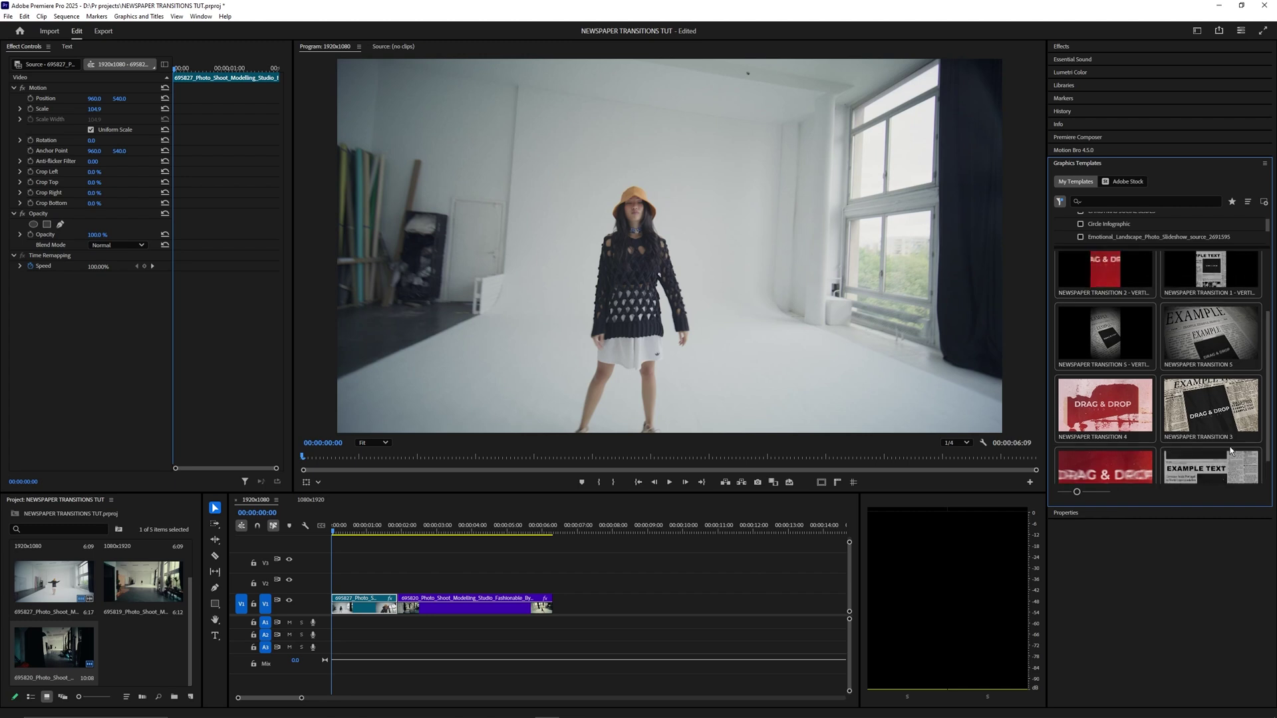
scroll(1178, 413, up, 1)
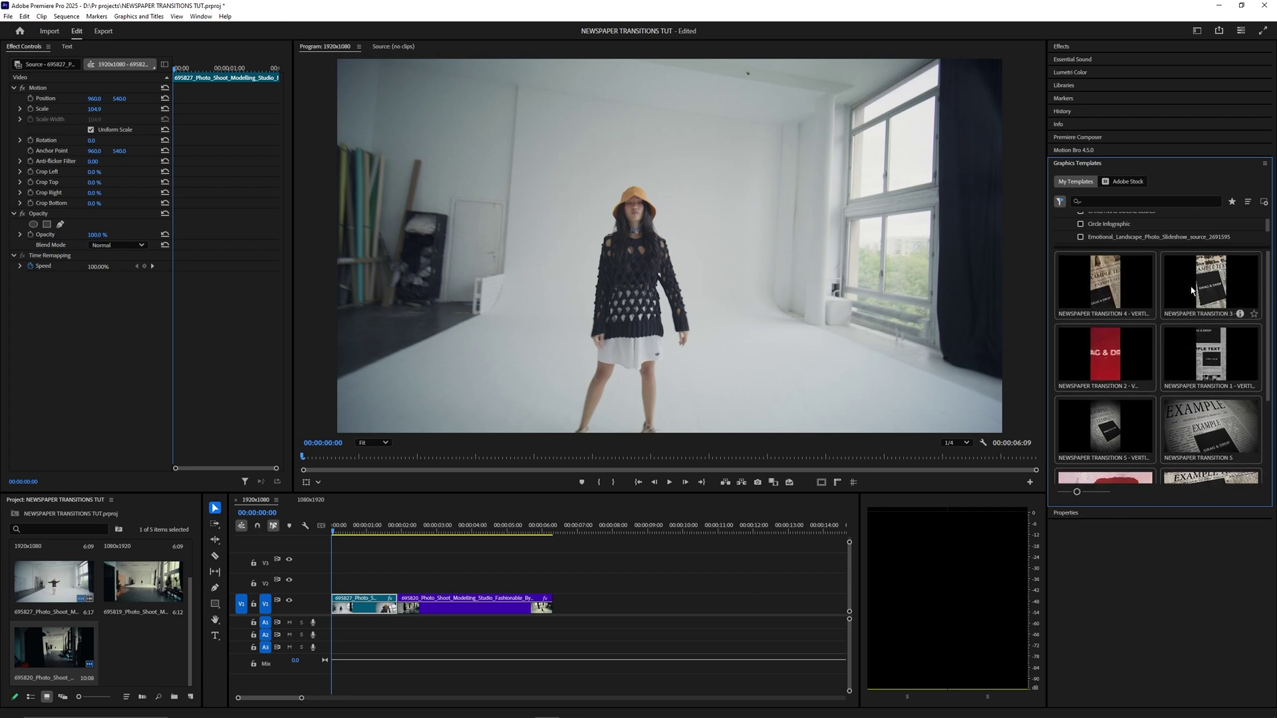
scroll(1109, 412, down, 1)
scroll(1131, 393, down, 2)
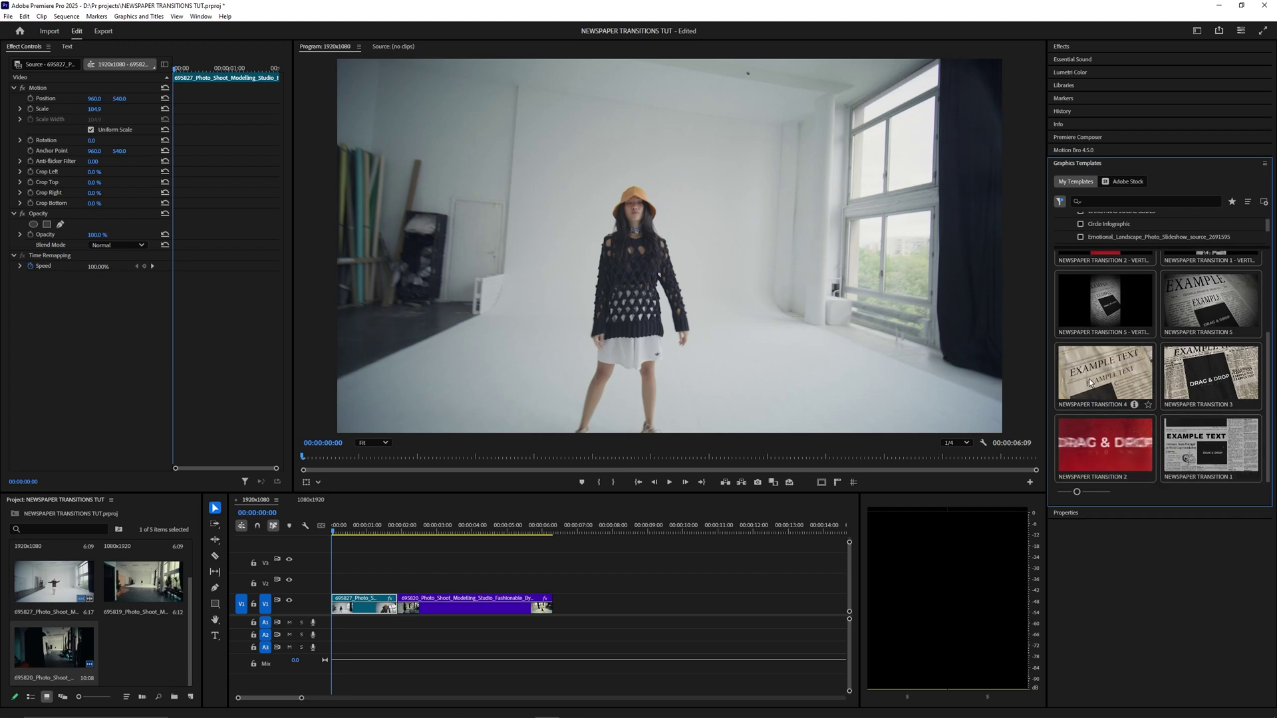
Insert NEWSPAPER TRANSITION 4 between the two photo shoot clips on V1, shifting the second clip to follow it, and preview it
click(1059, 374)
drag(757, 498, 407, 589)
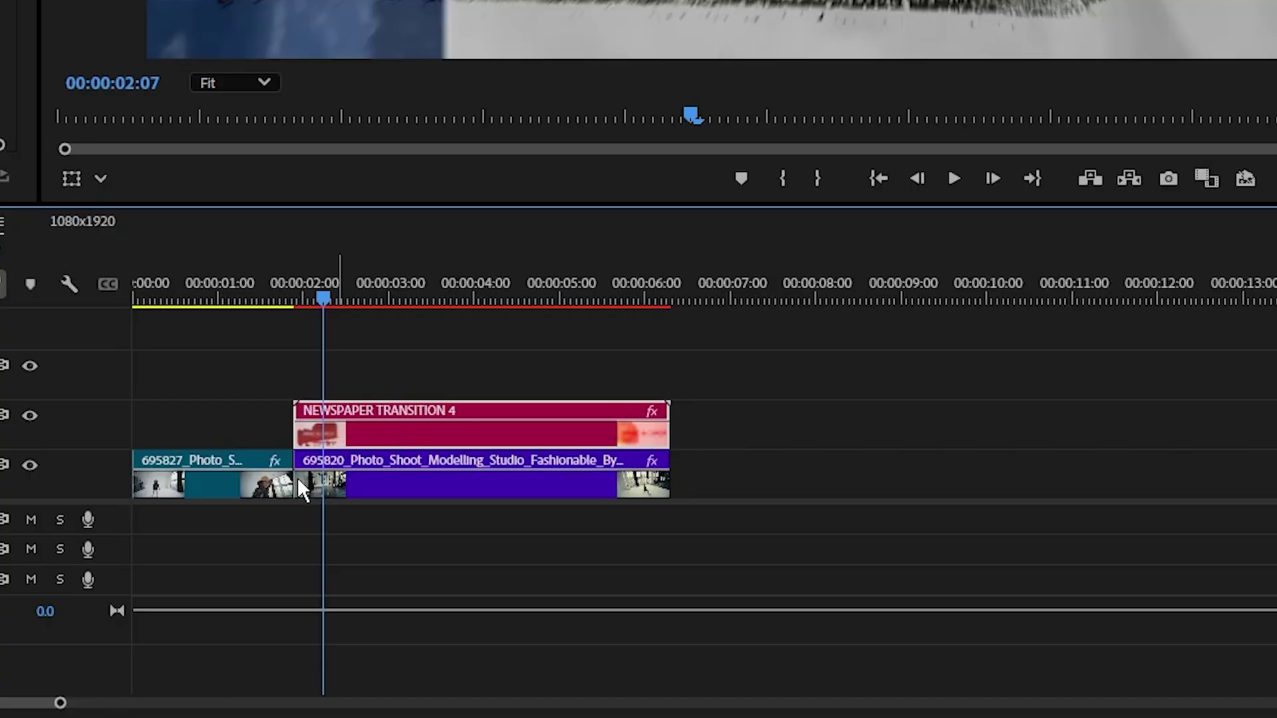
drag(339, 484, 730, 496)
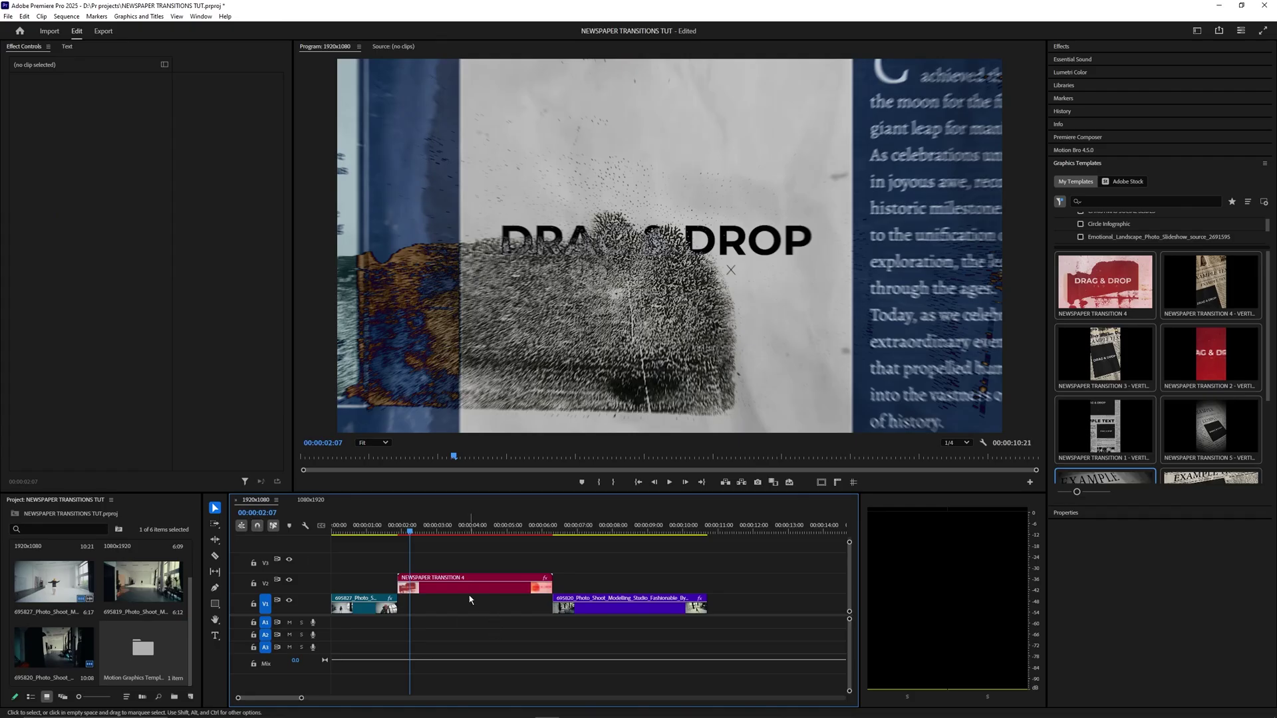
drag(470, 586, 468, 605)
click(543, 563)
drag(403, 524, 466, 537)
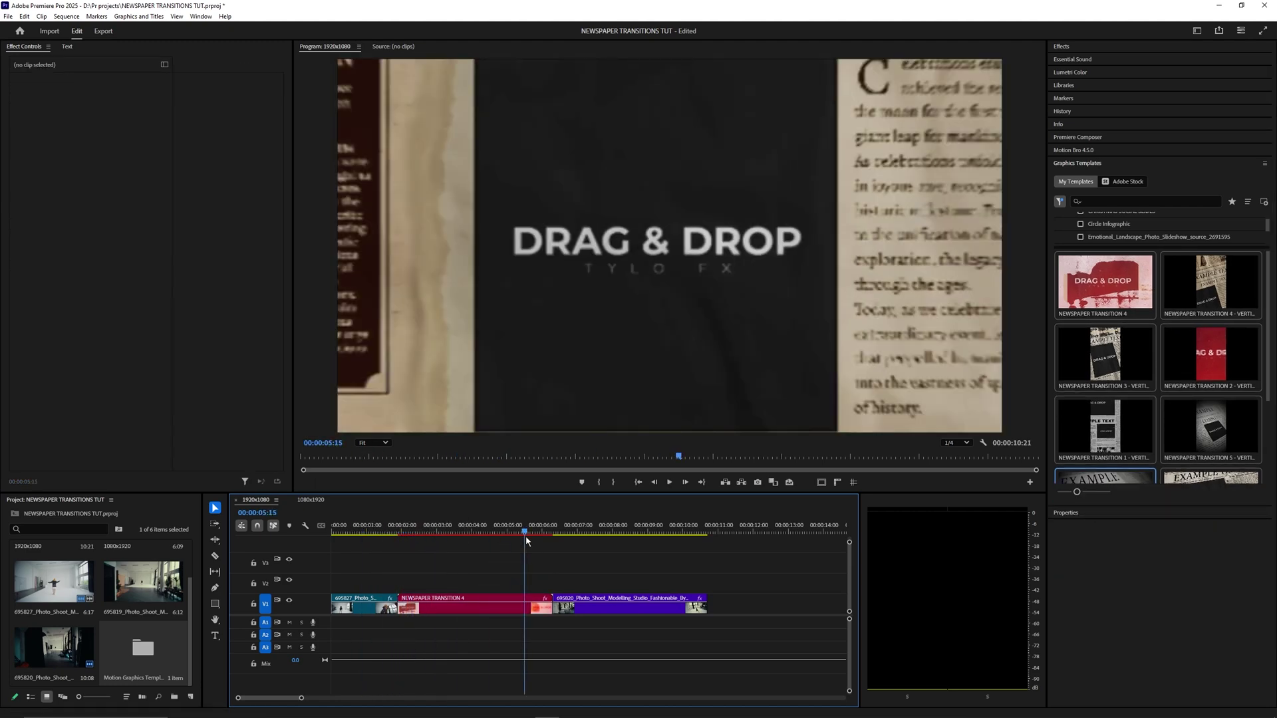
drag(548, 545, 571, 552)
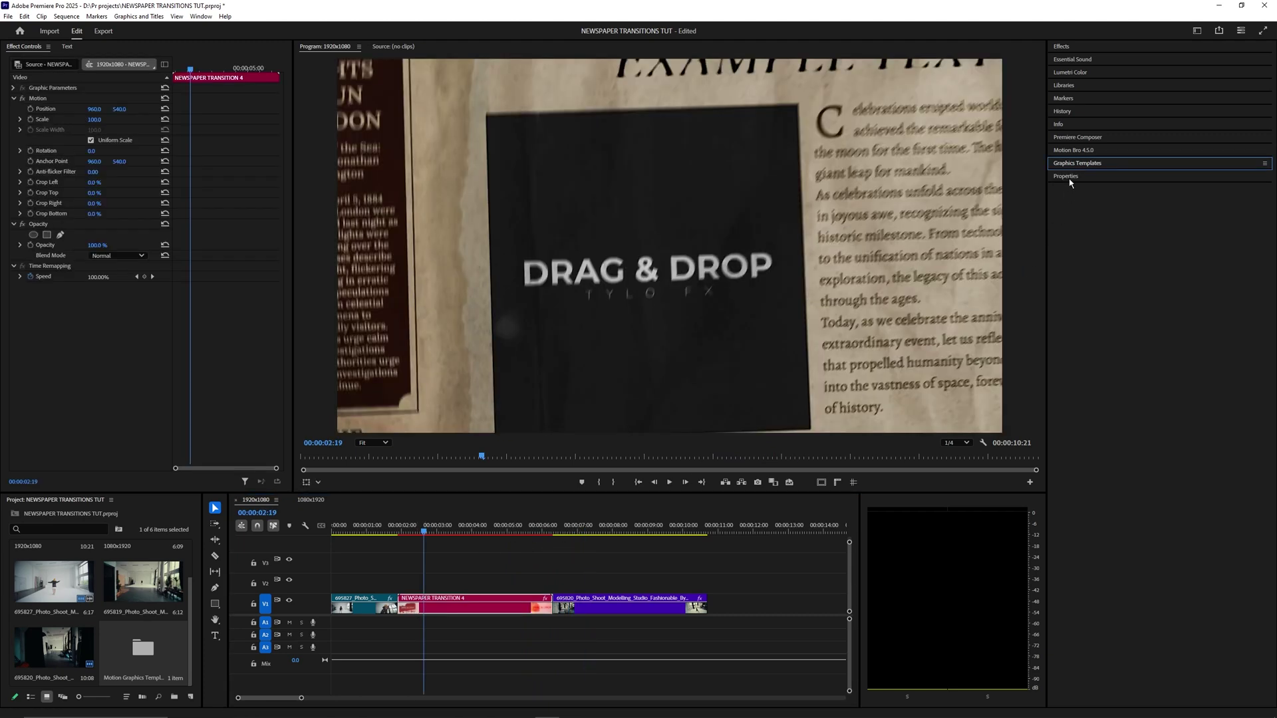
Expand the replaceable video clips of NEWSPAPER TRANSITION 4 and look through its media placeholders and text settings
click(1062, 223)
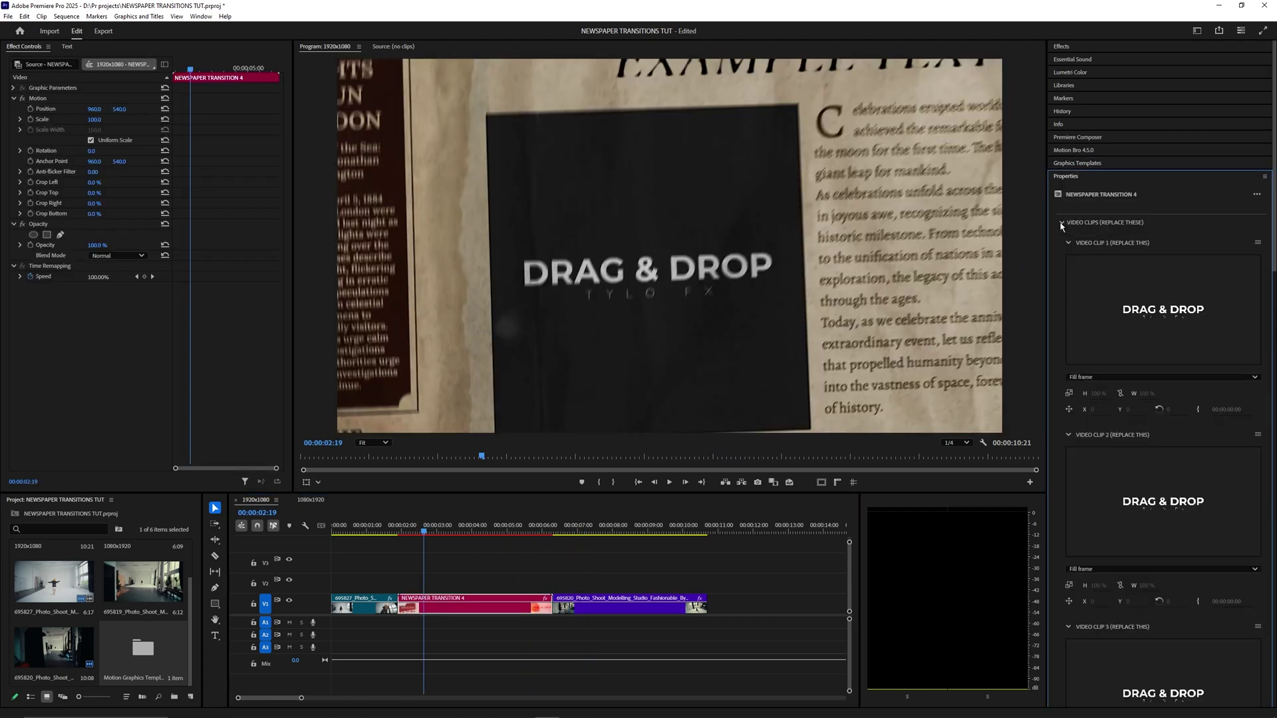
drag(1274, 254, 1275, 593)
scroll(1269, 569, down, 10)
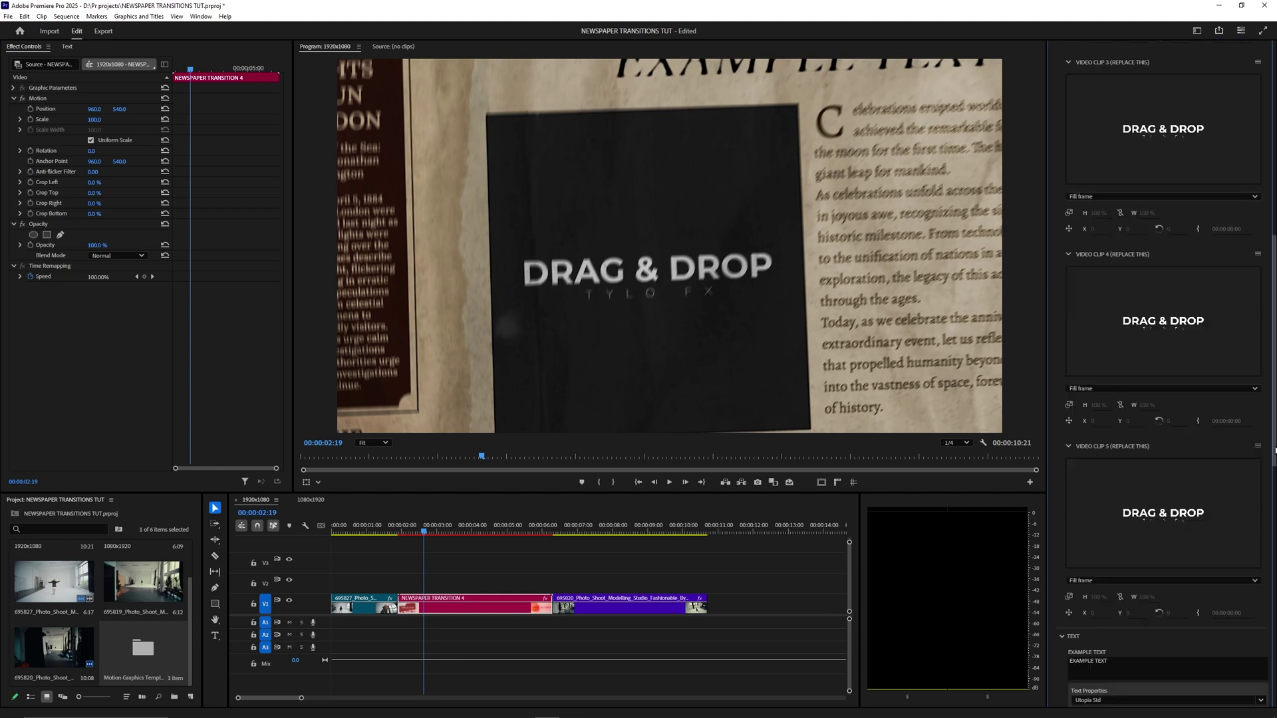
Mark a range ending at 06:39:21:16 in the 695854 posing model clip and place it in VIDEO CLIP 1 of NEWSPAPER TRANSITION 4
scroll(1269, 572, down, 2)
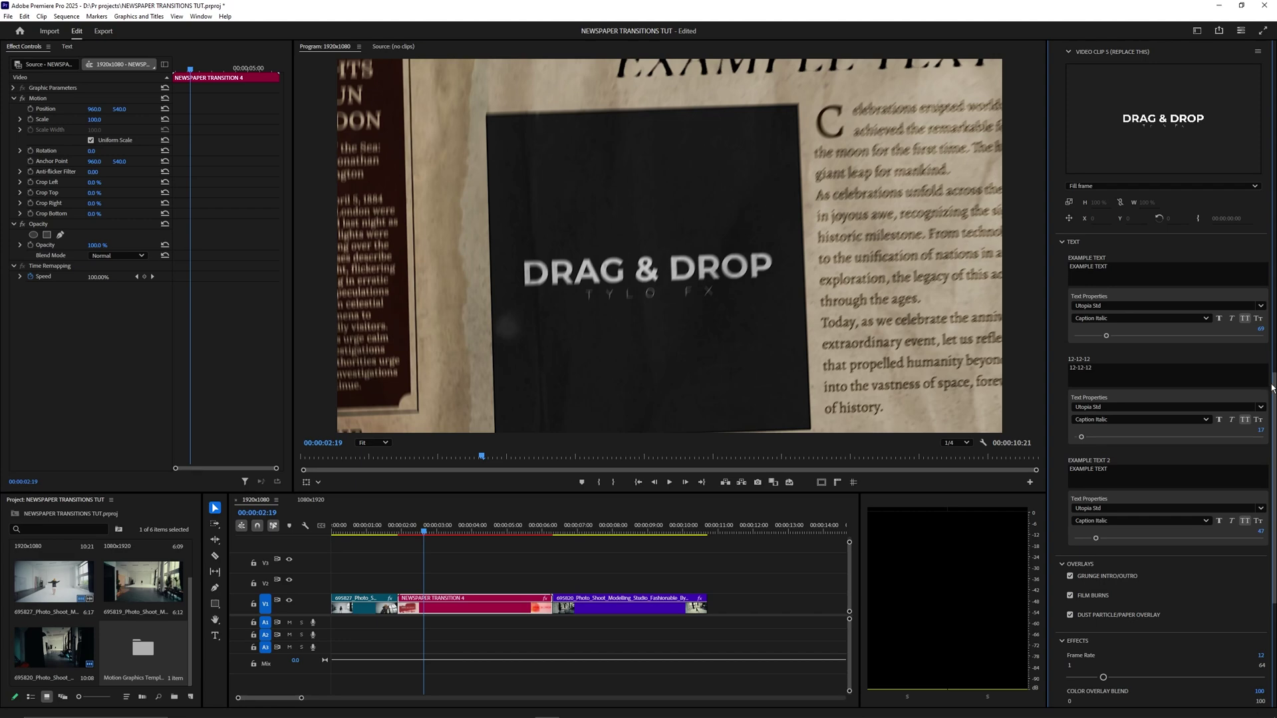
scroll(1099, 473, down, 8)
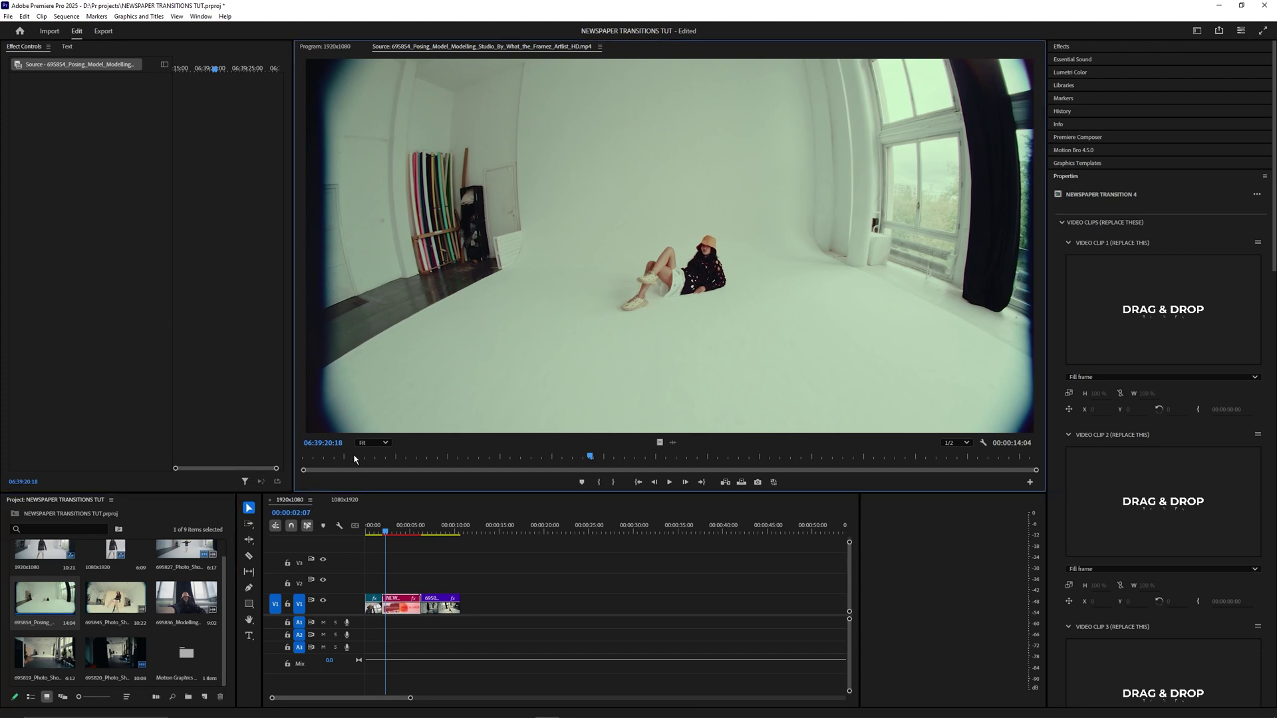
drag(361, 459, 638, 460)
key(i)
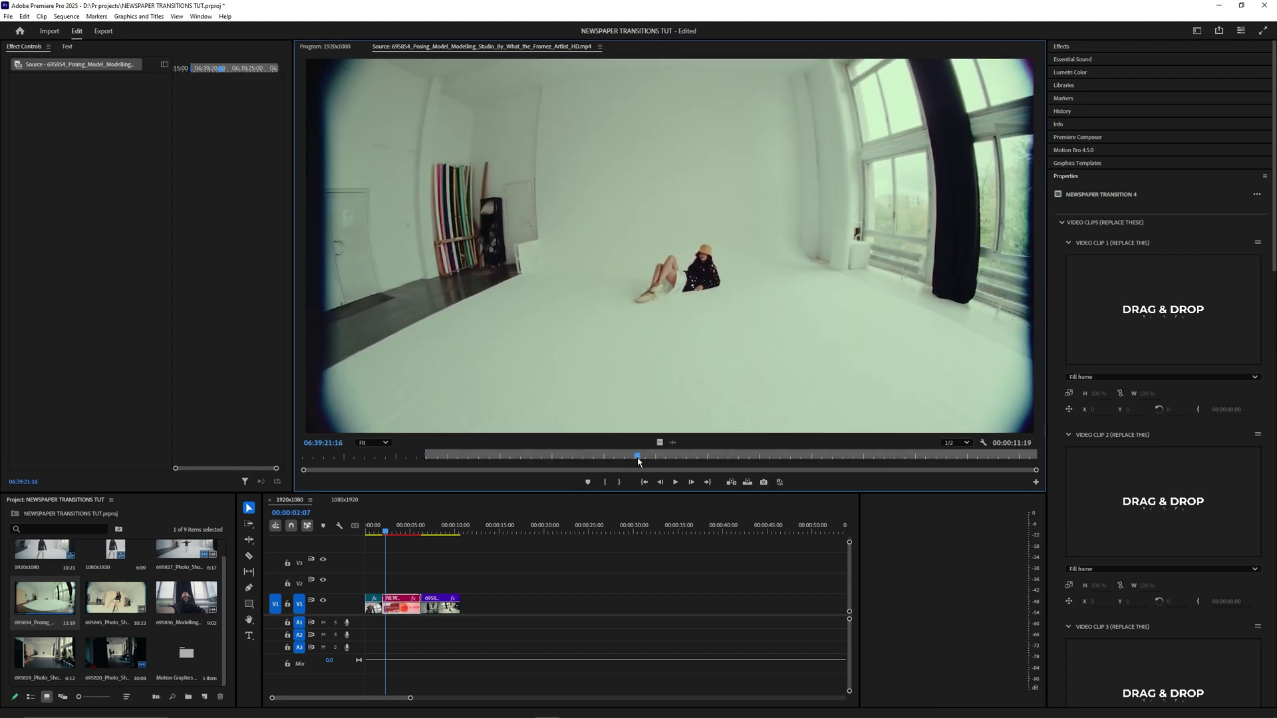
key(o)
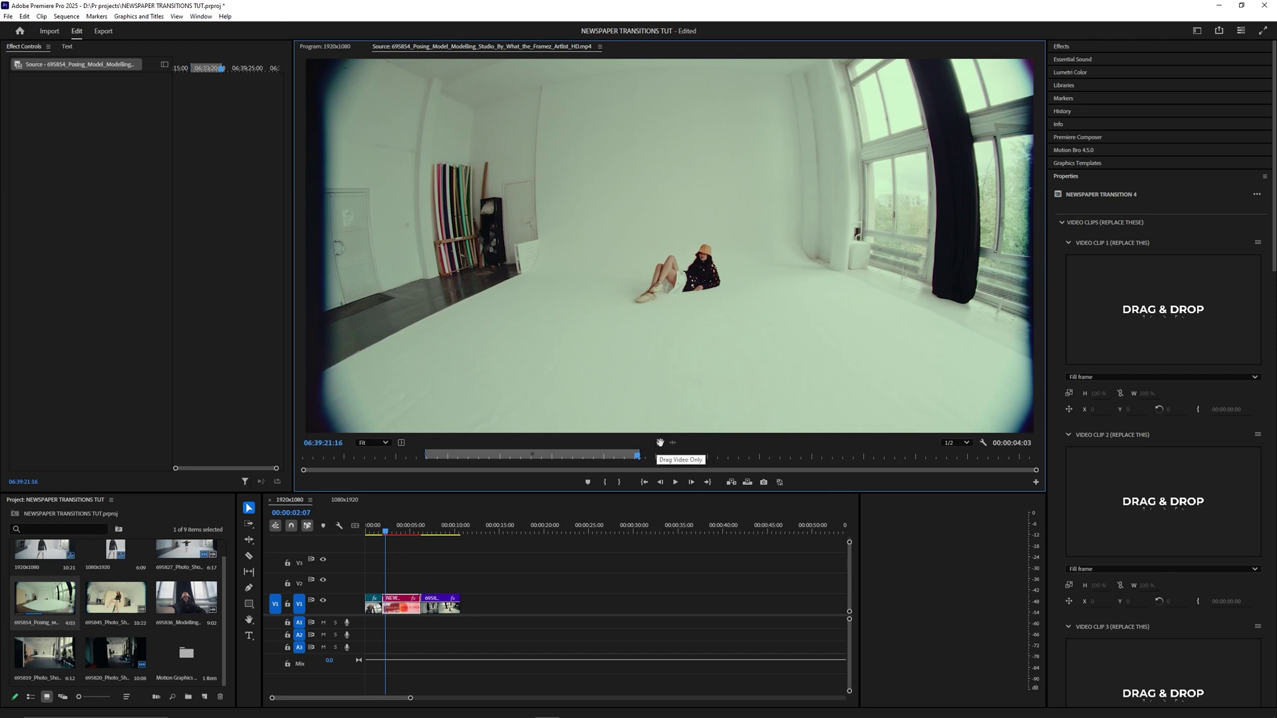
drag(784, 422, 1138, 329)
Open the 695840 photo shoot clip, mark in and out points around a short range, and fill VIDEO CLIP 2 with it
scroll(1143, 317, down, 3)
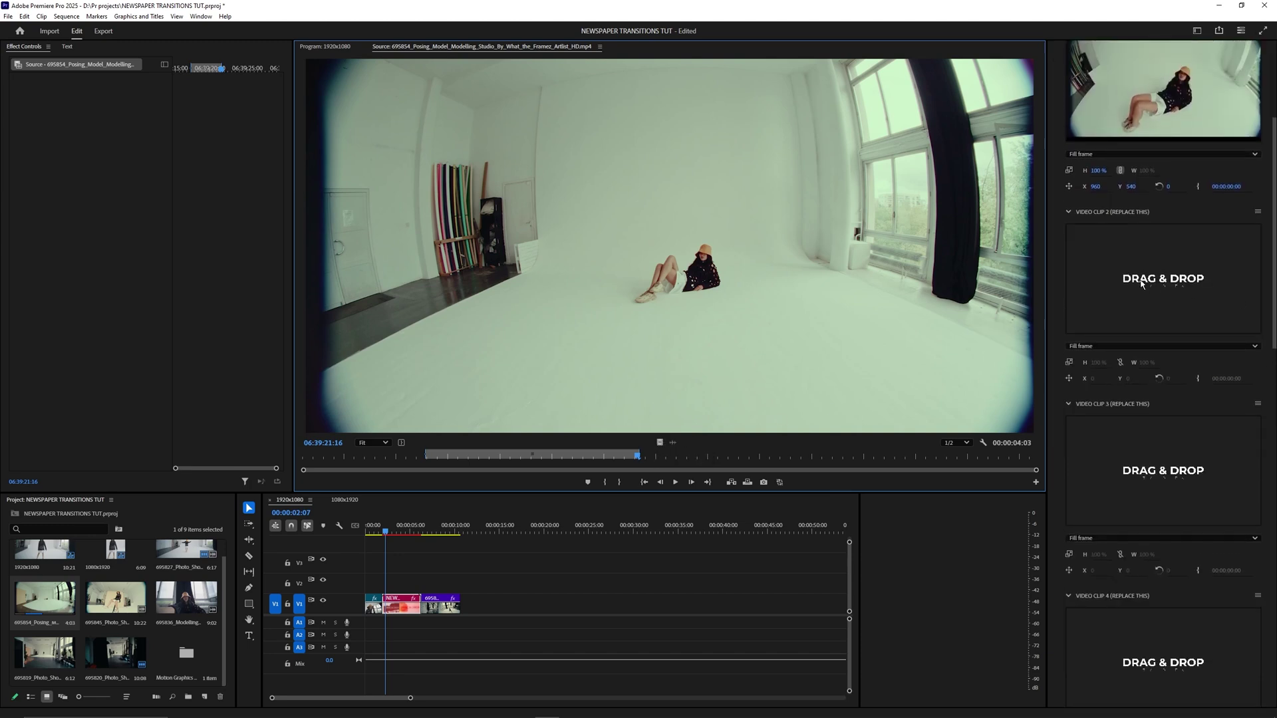
double_click(117, 604)
drag(688, 455, 790, 457)
key(i)
key(o)
drag(832, 372, 1151, 295)
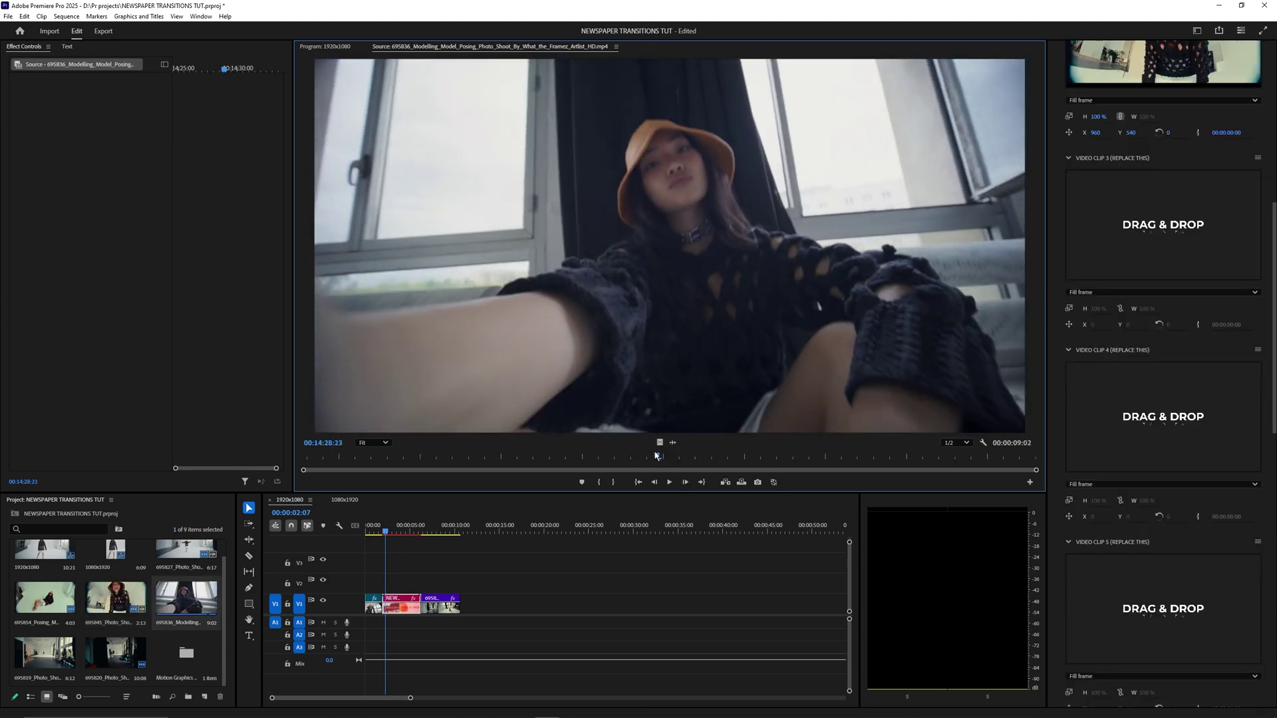
Mark a range ending at 00:14:30:08 in the 695836 modelling clip and place it in VIDEO CLIP 3
drag(659, 455, 770, 455)
key(i)
key(o)
drag(665, 253, 1264, 269)
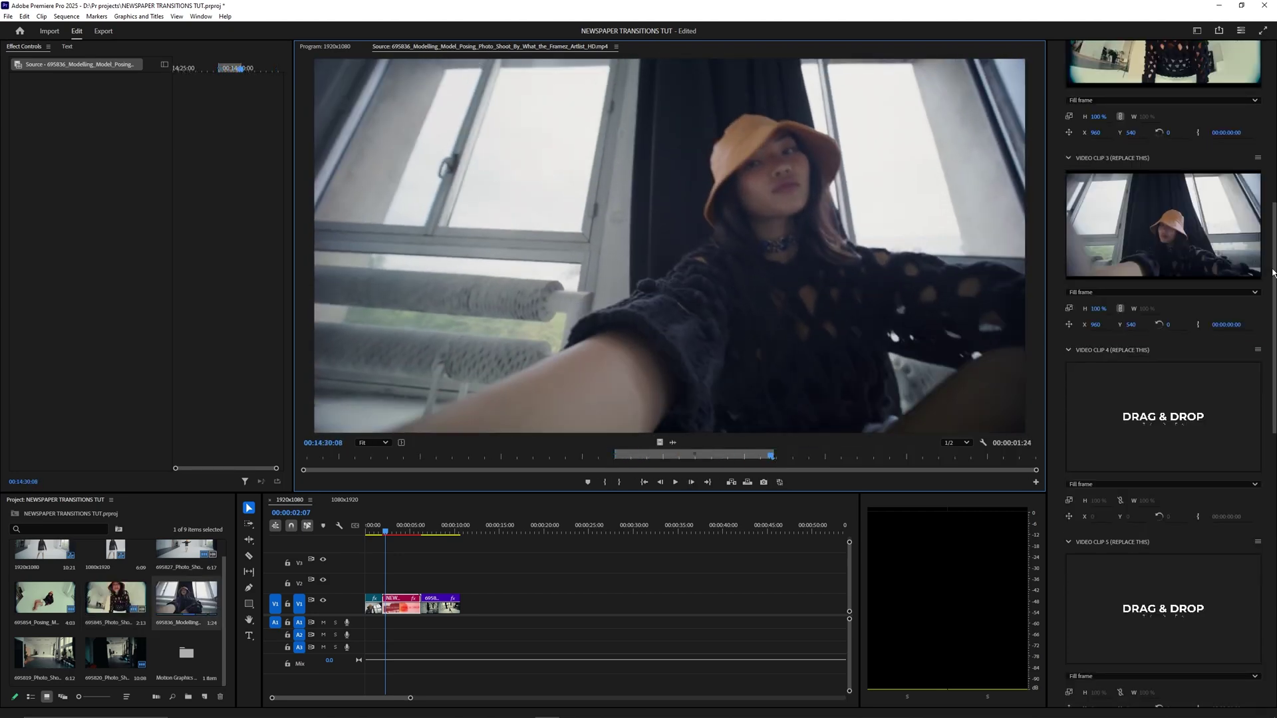
Scrub NEWSPAPER TRANSITION 4 to 00:00:04:06 to check where the next empty media placeholder appears
drag(1273, 280, 1272, 291)
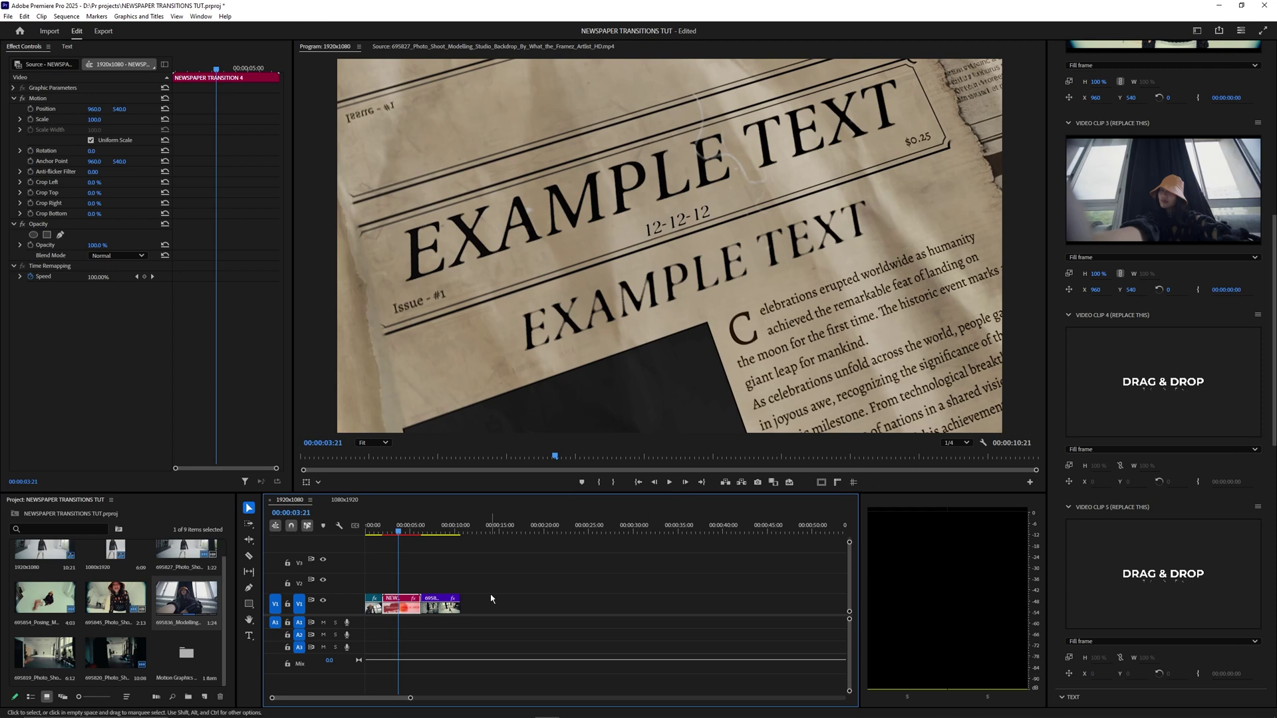
key(equal)
key(equal)
key(equal)
key(equal)
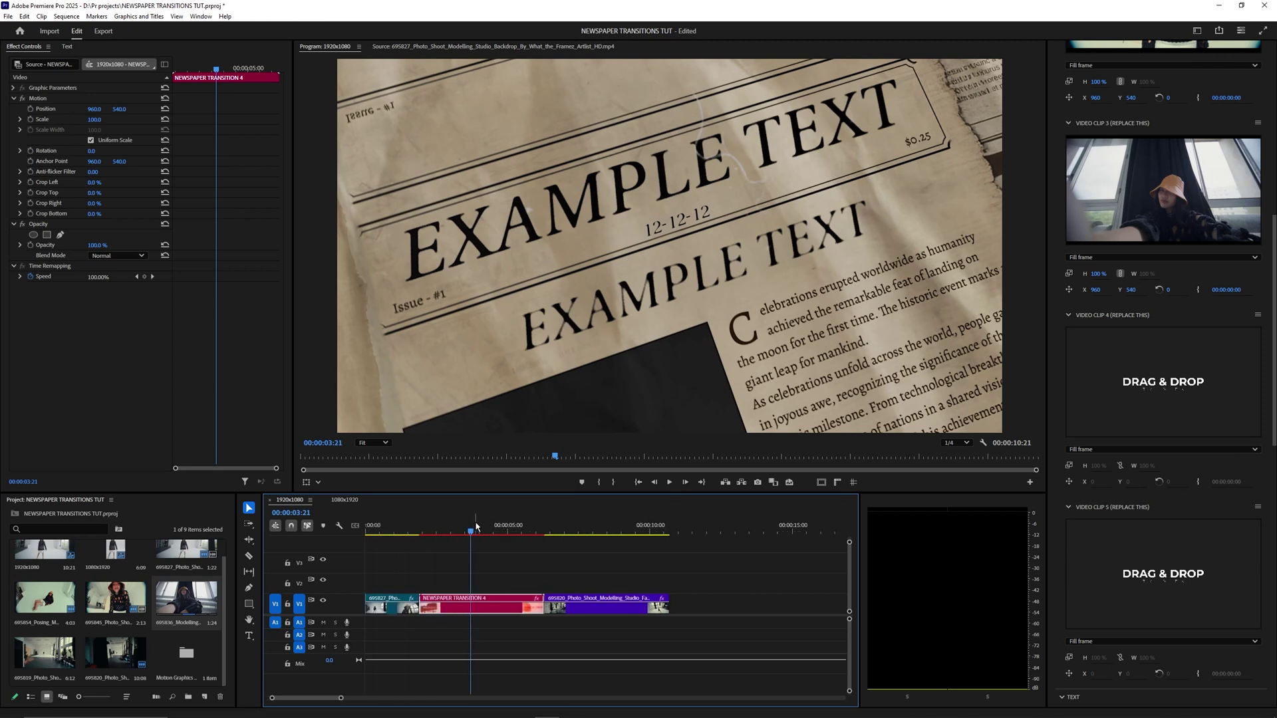
drag(472, 532, 485, 529)
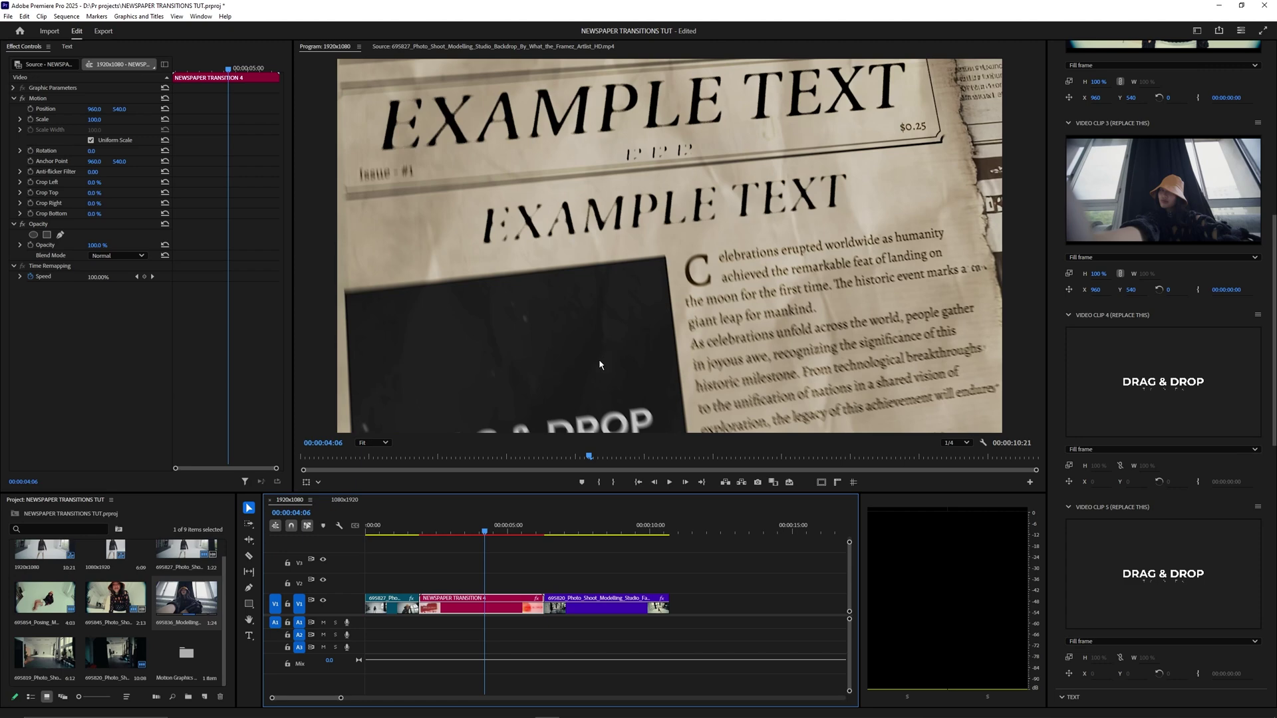
Load the 695827 clip preceding the transition into the source monitor and use its marked range to fill VIDEO CLIP 4
click(395, 608)
mouse_move(394, 532)
mouse_down()
mouse_move(429, 535)
mouse_move(412, 535)
mouse_up()
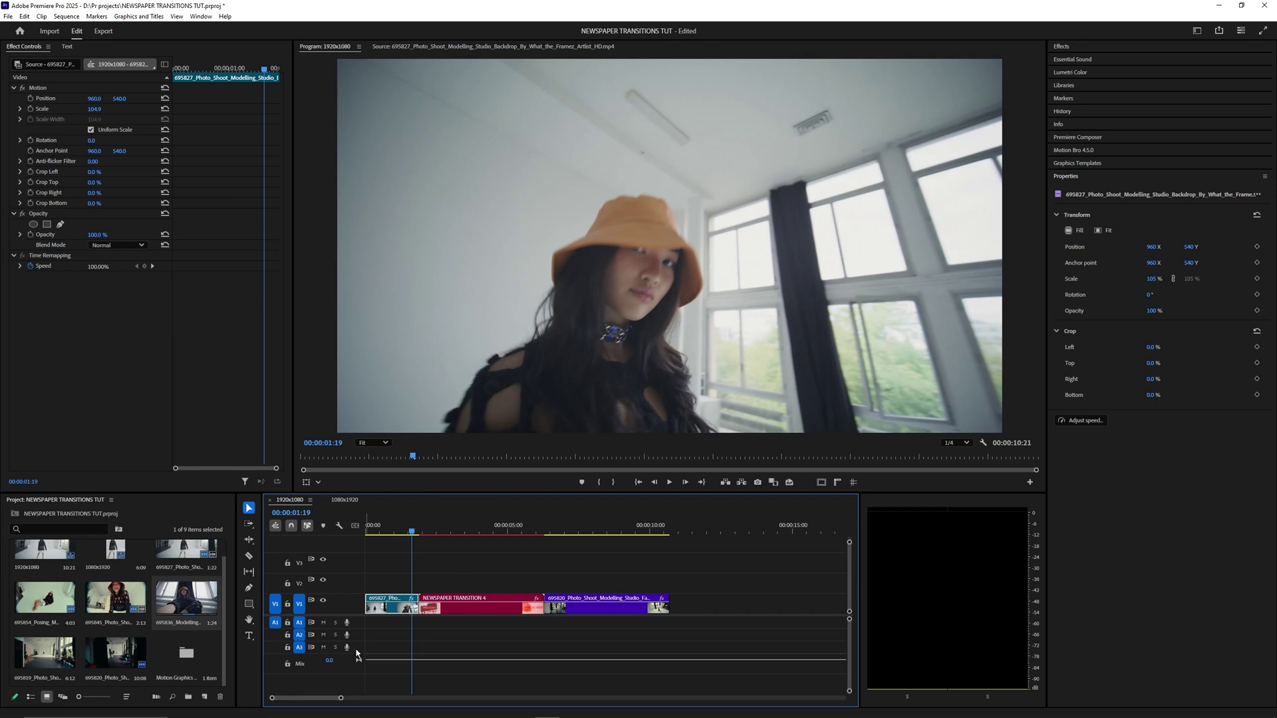
click(404, 533)
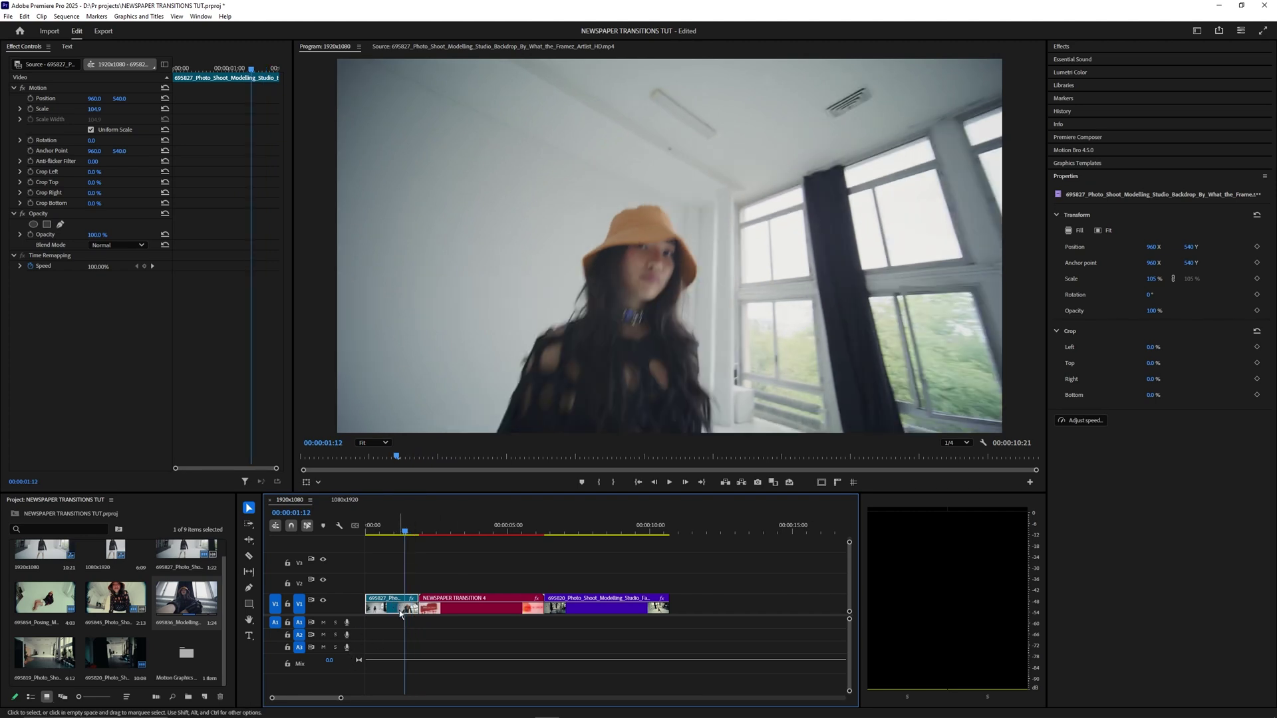
double_click(400, 612)
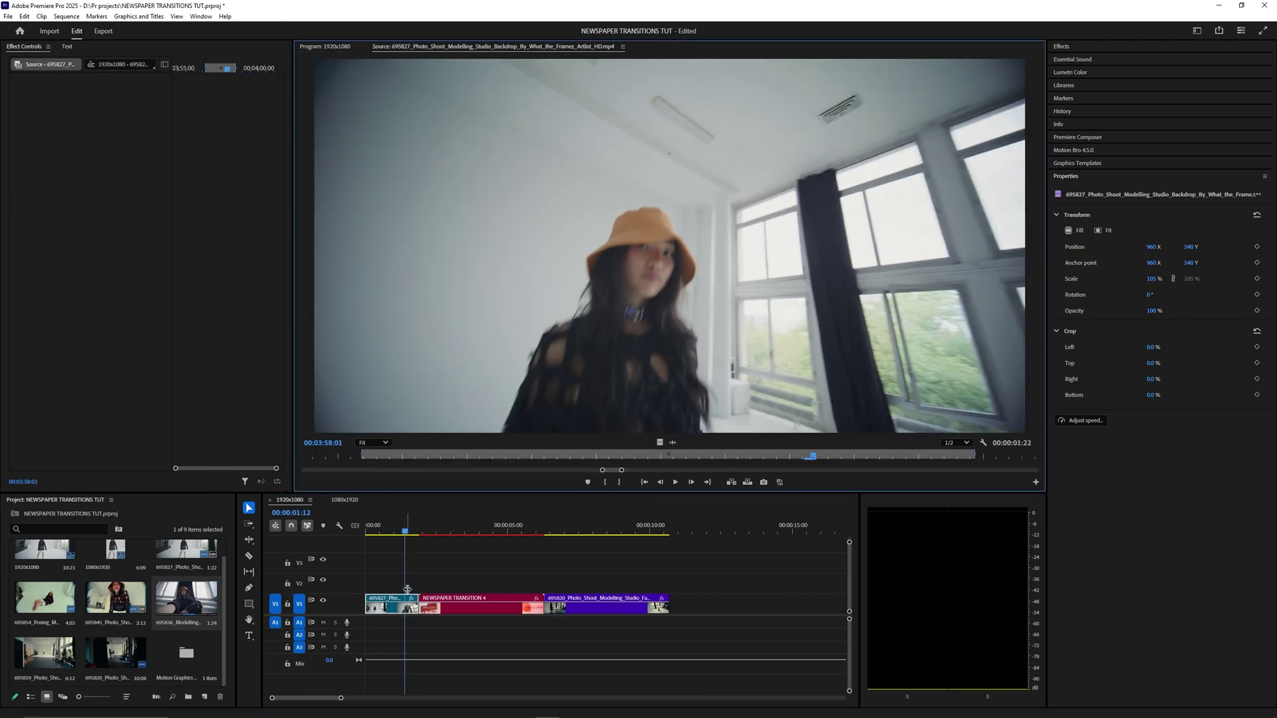
drag(424, 457, 738, 457)
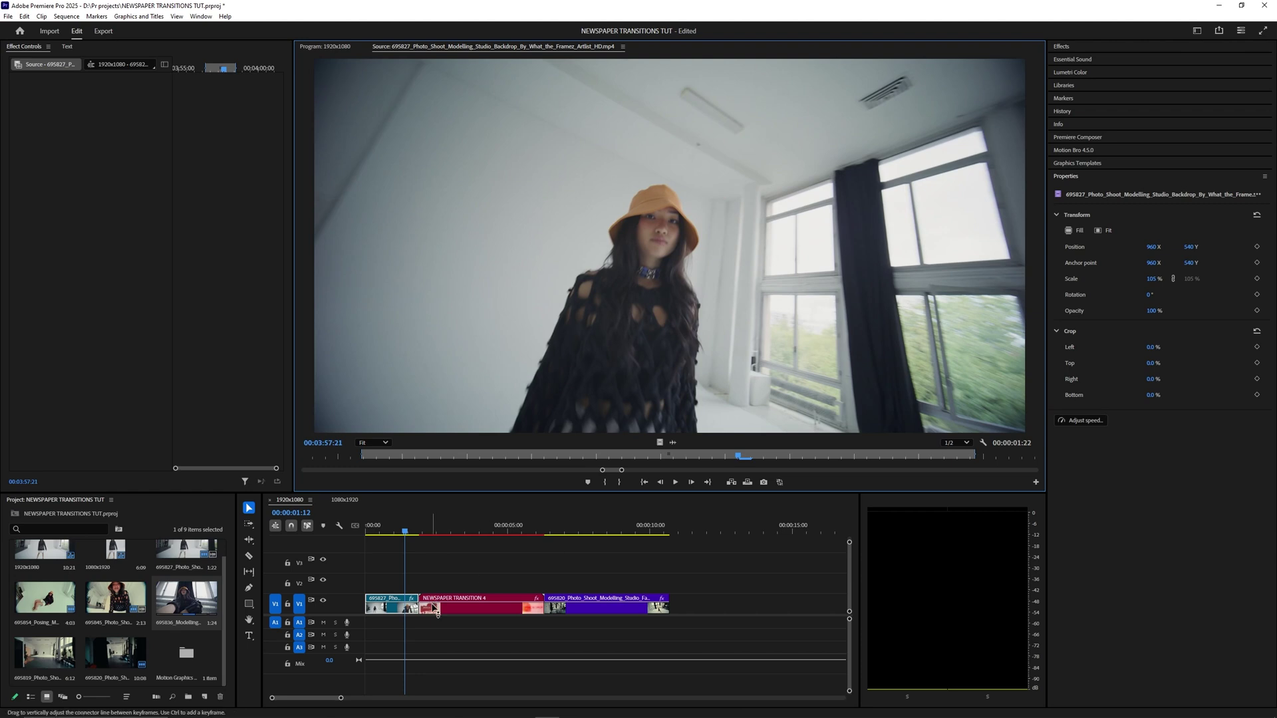
click(432, 604)
scroll(1267, 411, down, 5)
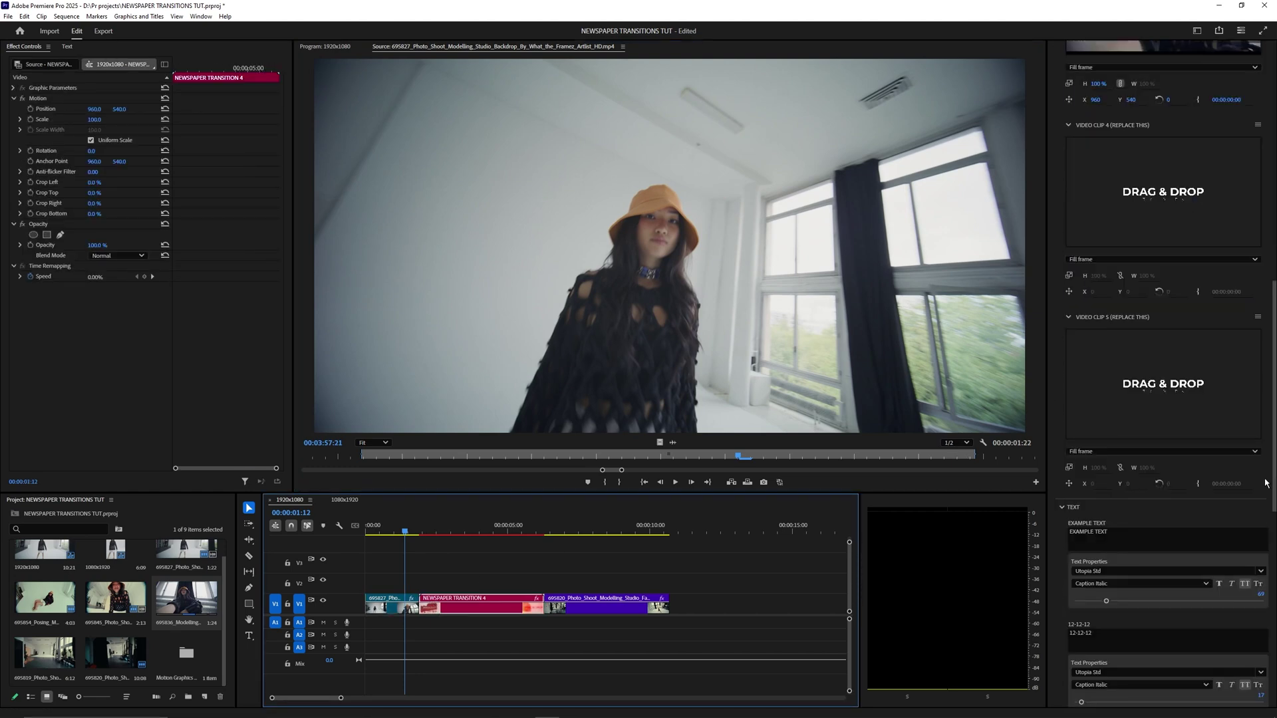
drag(659, 442, 1135, 397)
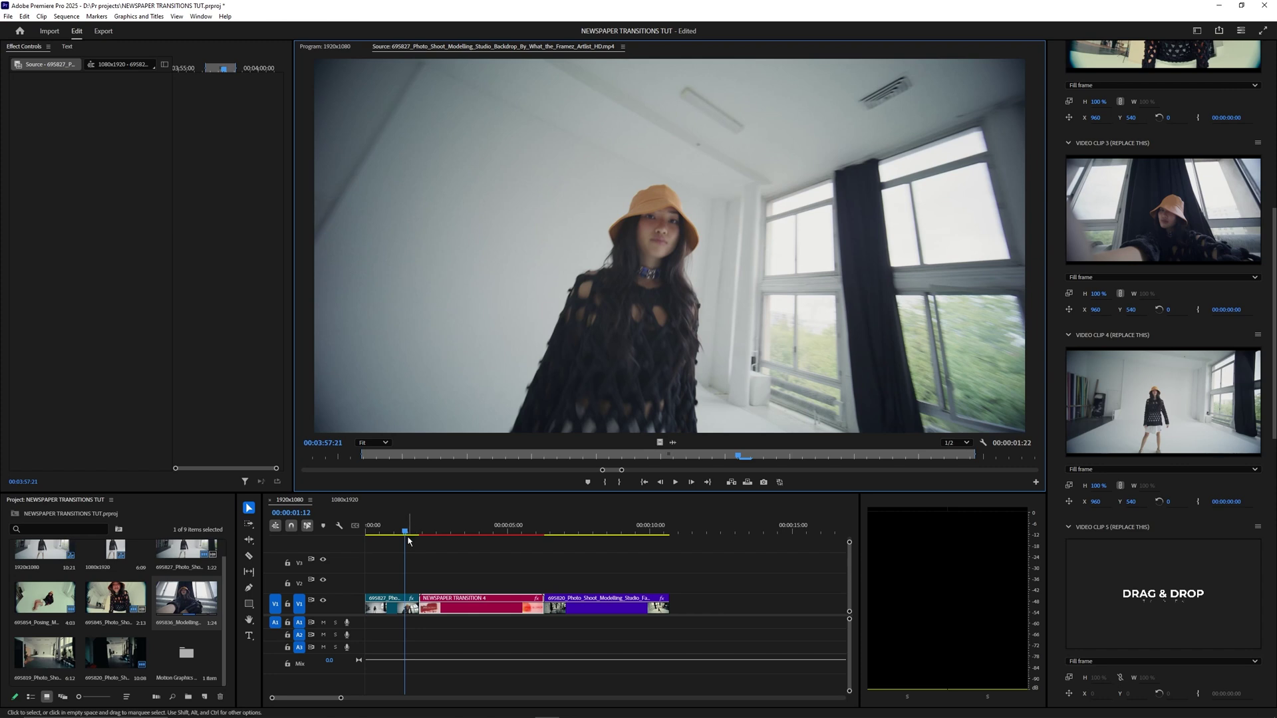
Reopen the 695827 clip from V1 in the source monitor and review its marked range
click(398, 611)
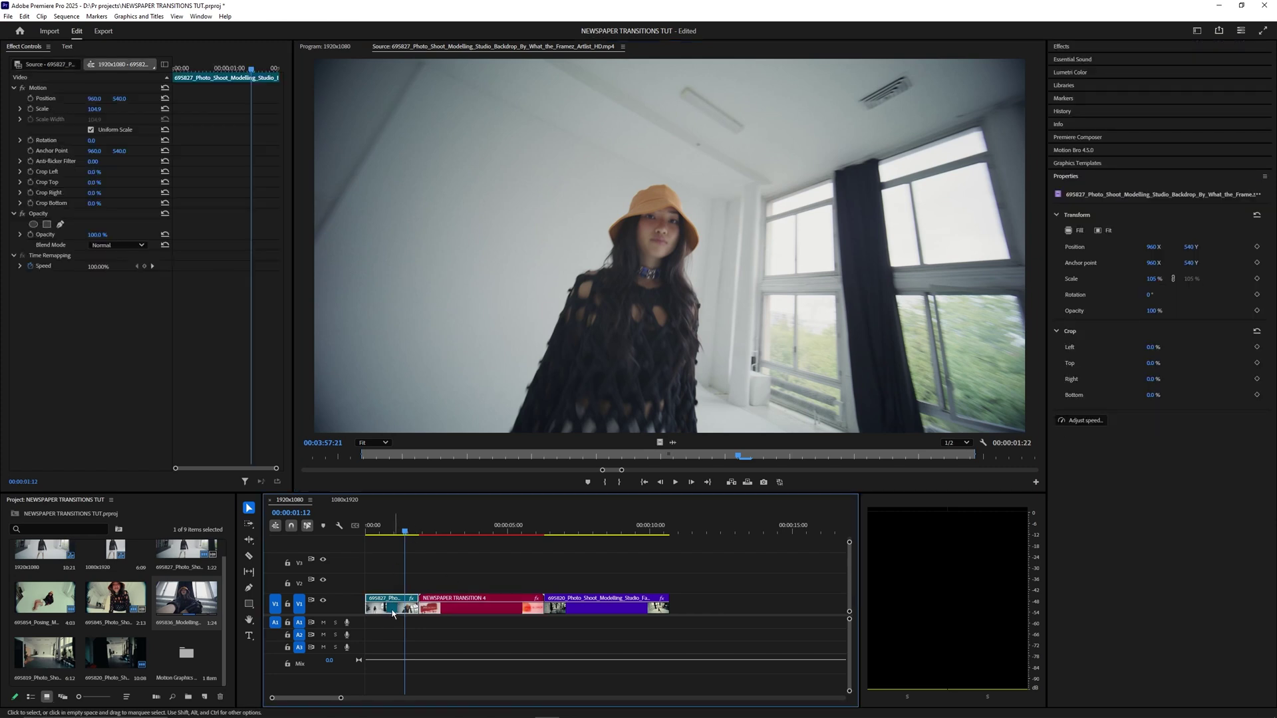
click(423, 607)
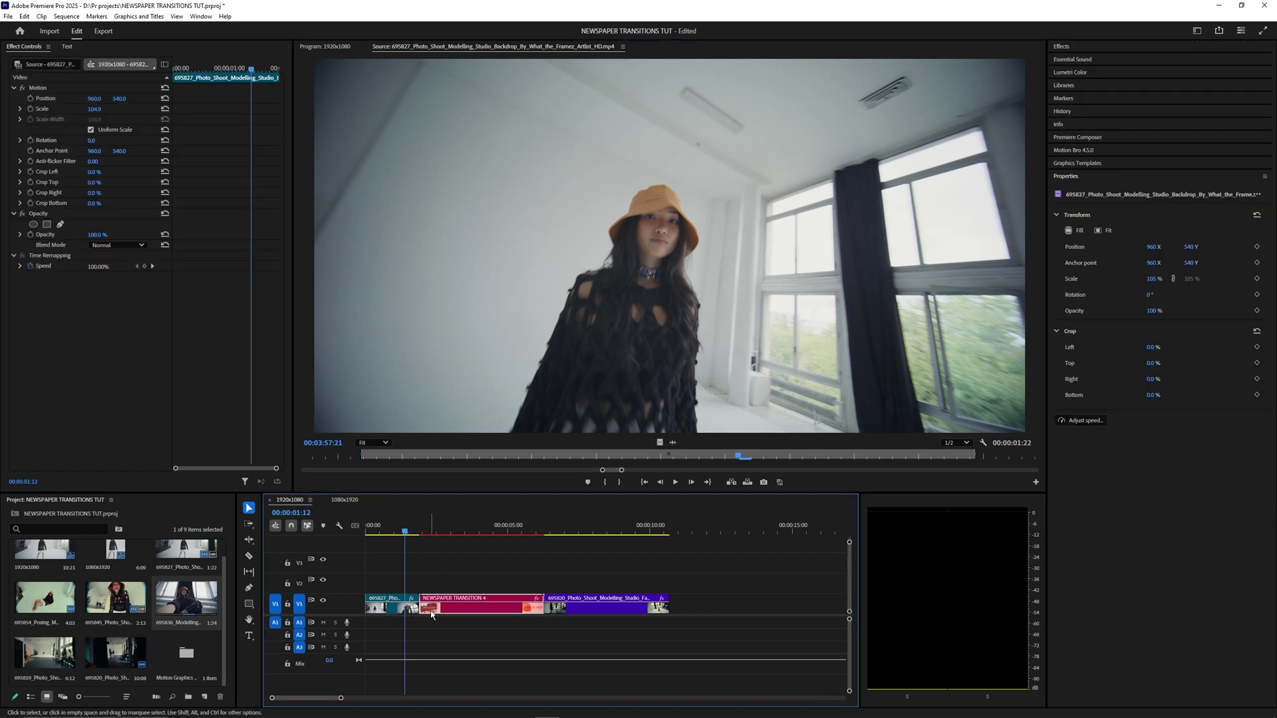
mouse_move(415, 604)
mouse_down()
mouse_move(1140, 576)
mouse_move(404, 604)
mouse_up()
double_click(404, 604)
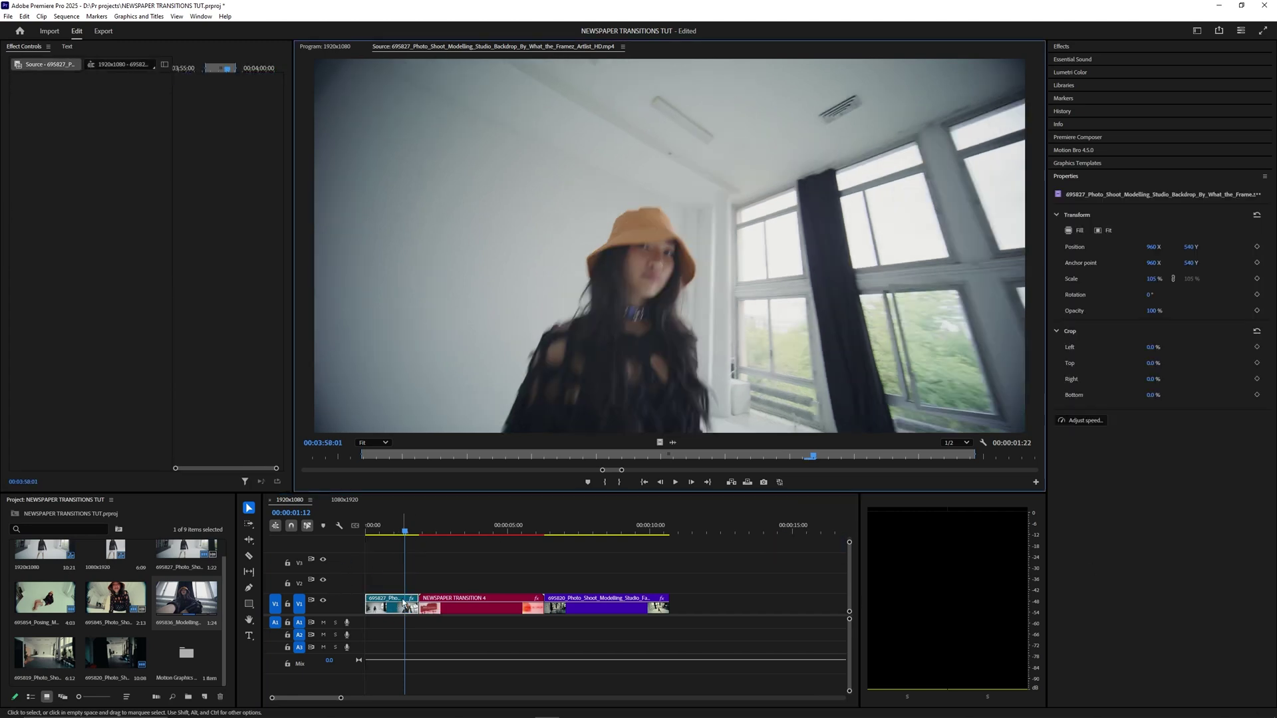
drag(644, 458, 667, 457)
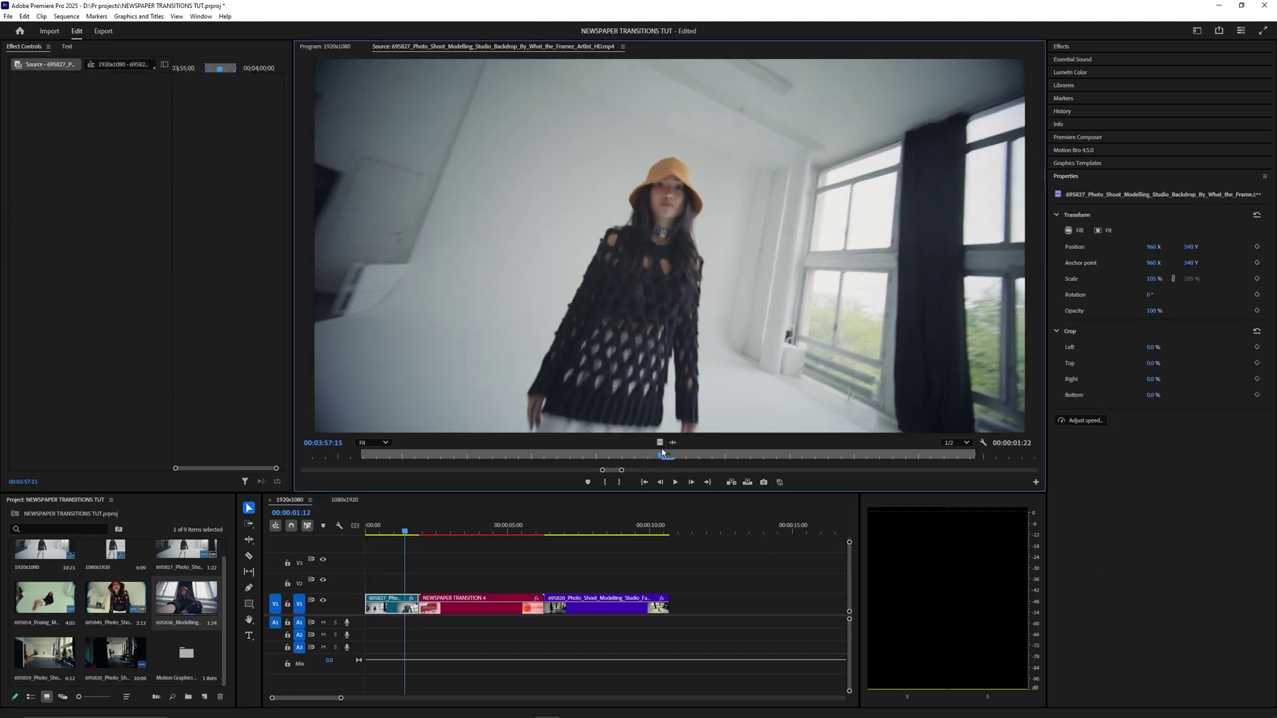
Load the 695820 clip following the transition into the source monitor and use its marked range to fill VIDEO CLIP 5
click(469, 606)
click(548, 532)
click(563, 604)
click(566, 606)
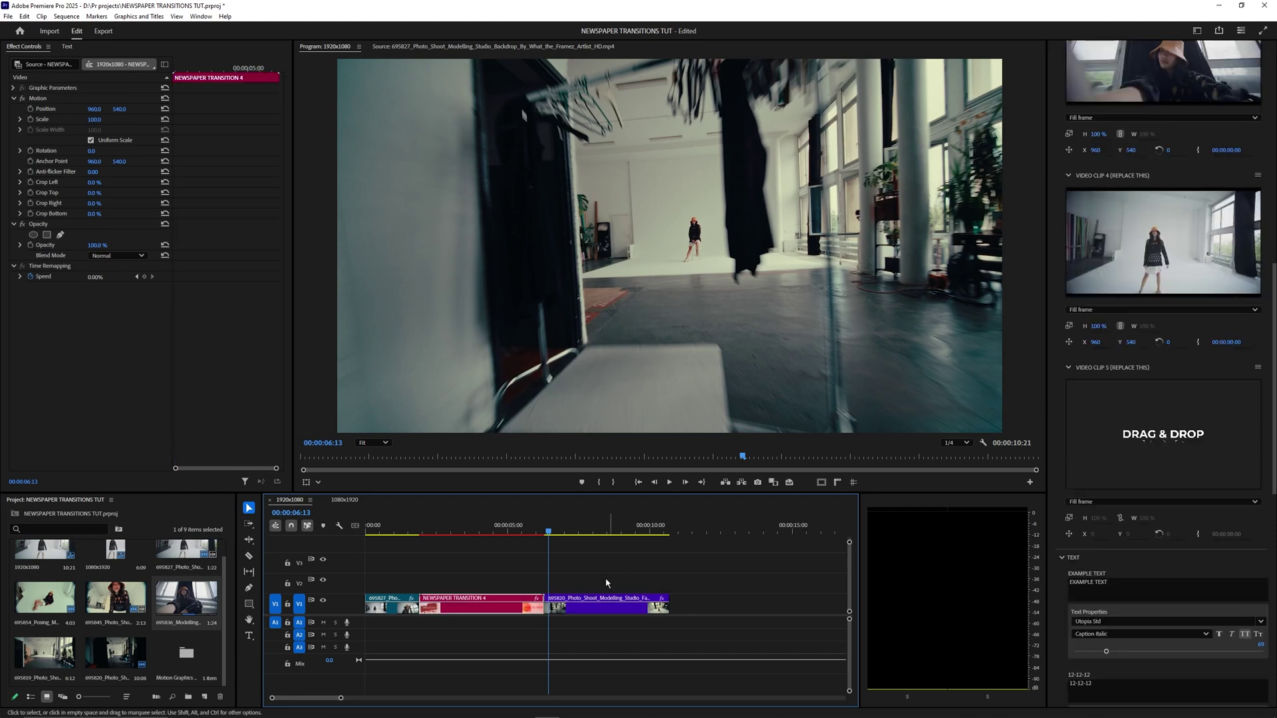
click(557, 607)
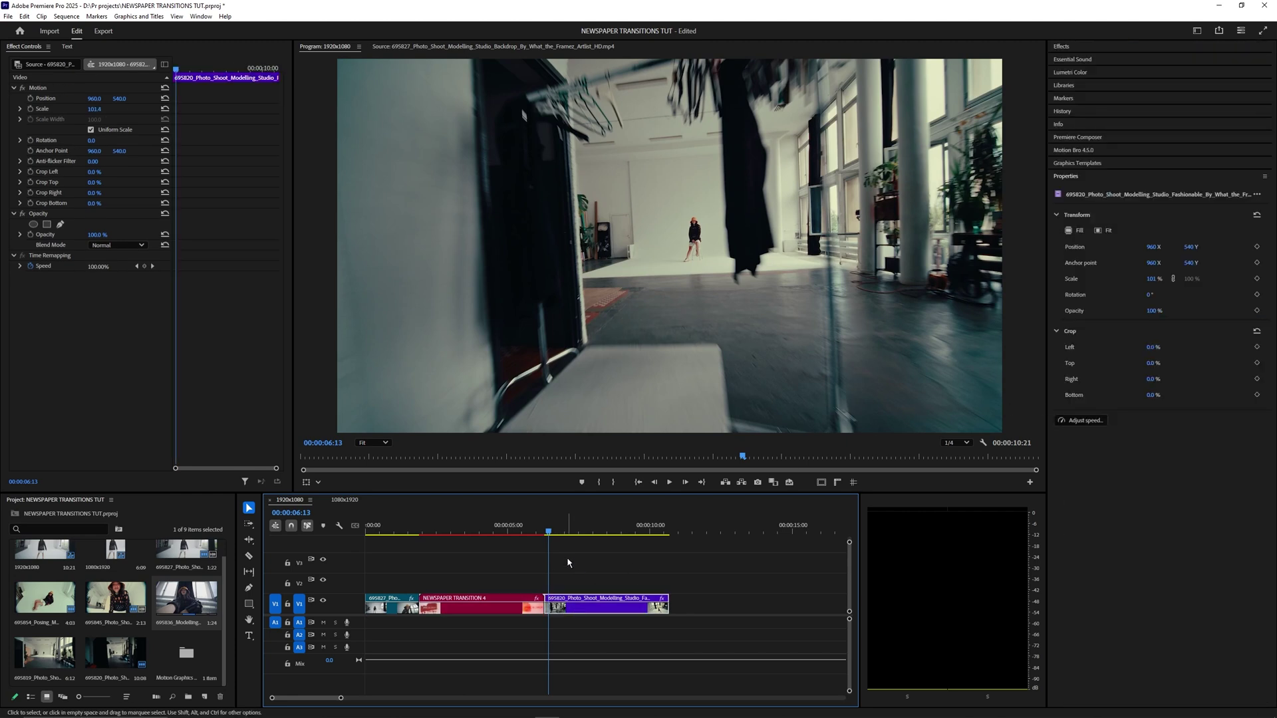
click(531, 610)
click(570, 607)
click(1074, 165)
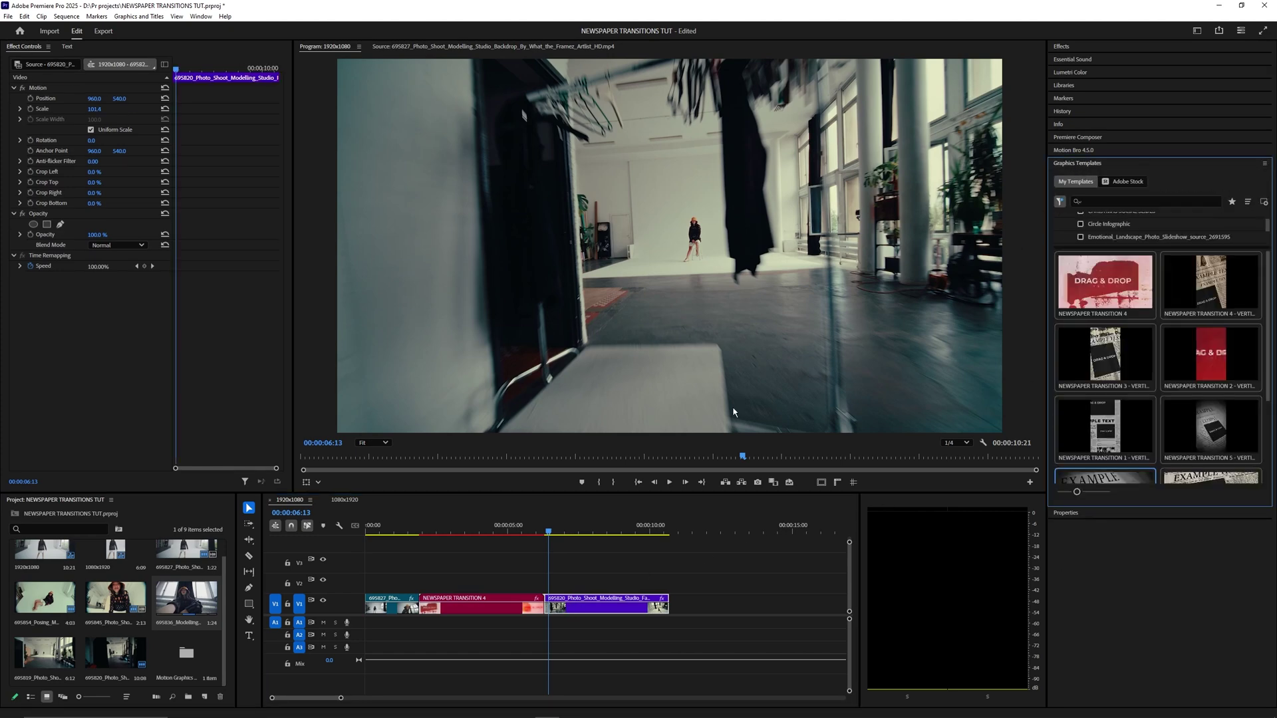
double_click(561, 607)
click(528, 534)
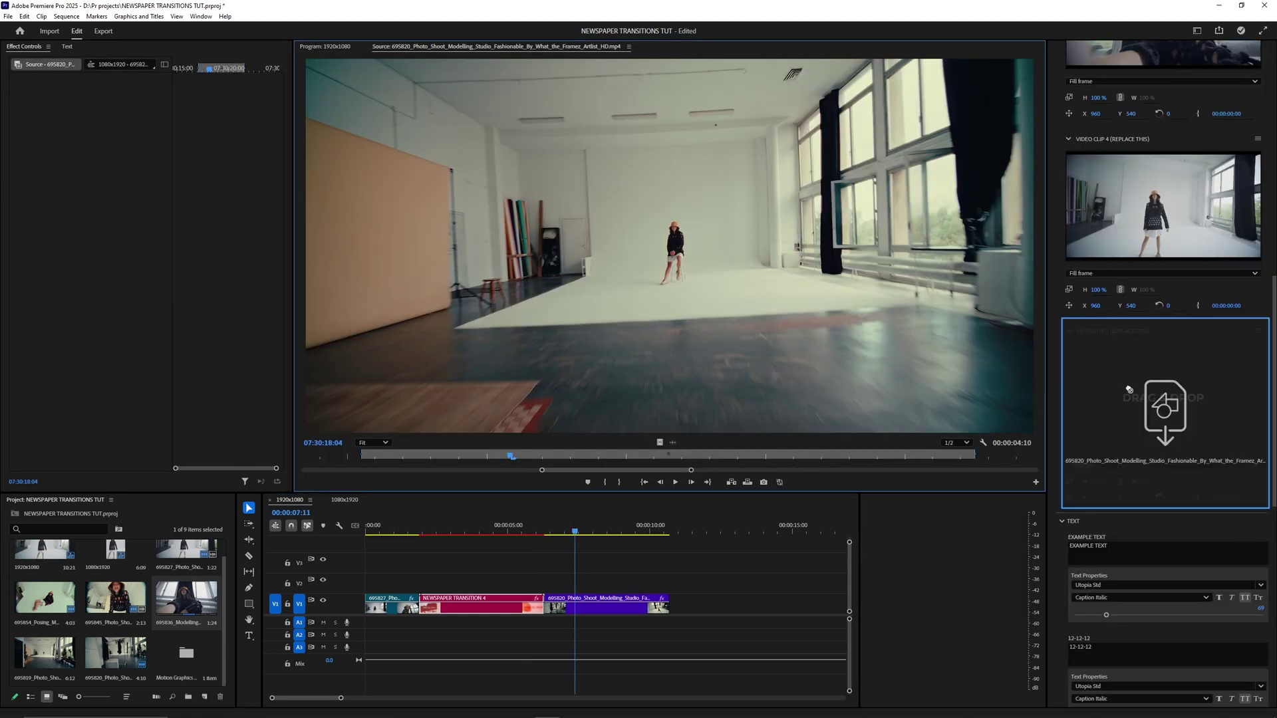
drag(1129, 389, 1130, 392)
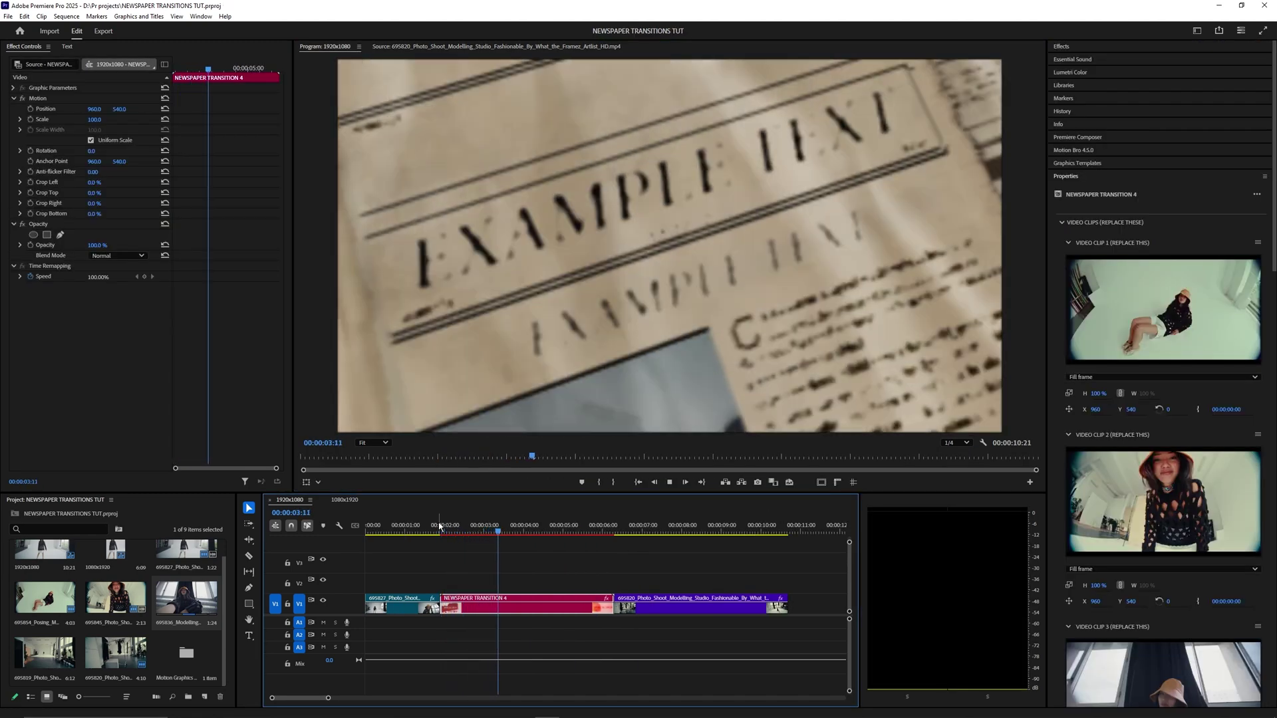
Play the transition up to 00:00:04:14 and review the media filling its video placeholders
key(space)
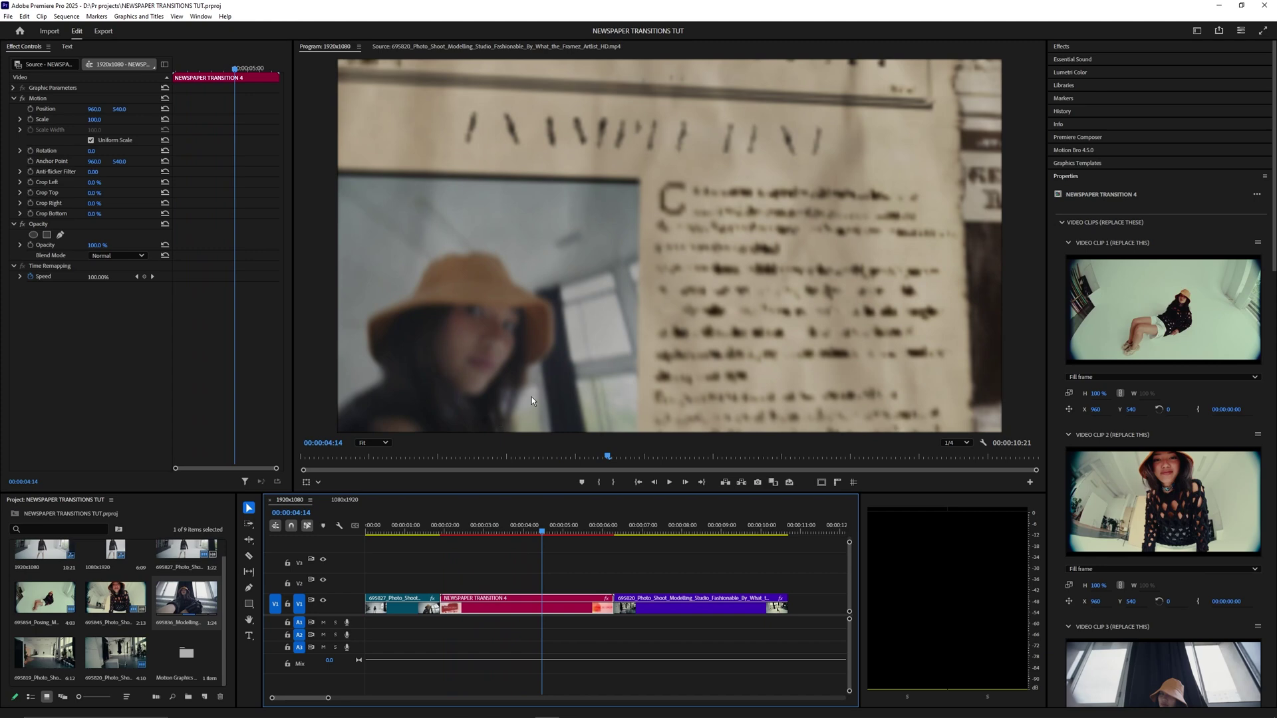
click(542, 529)
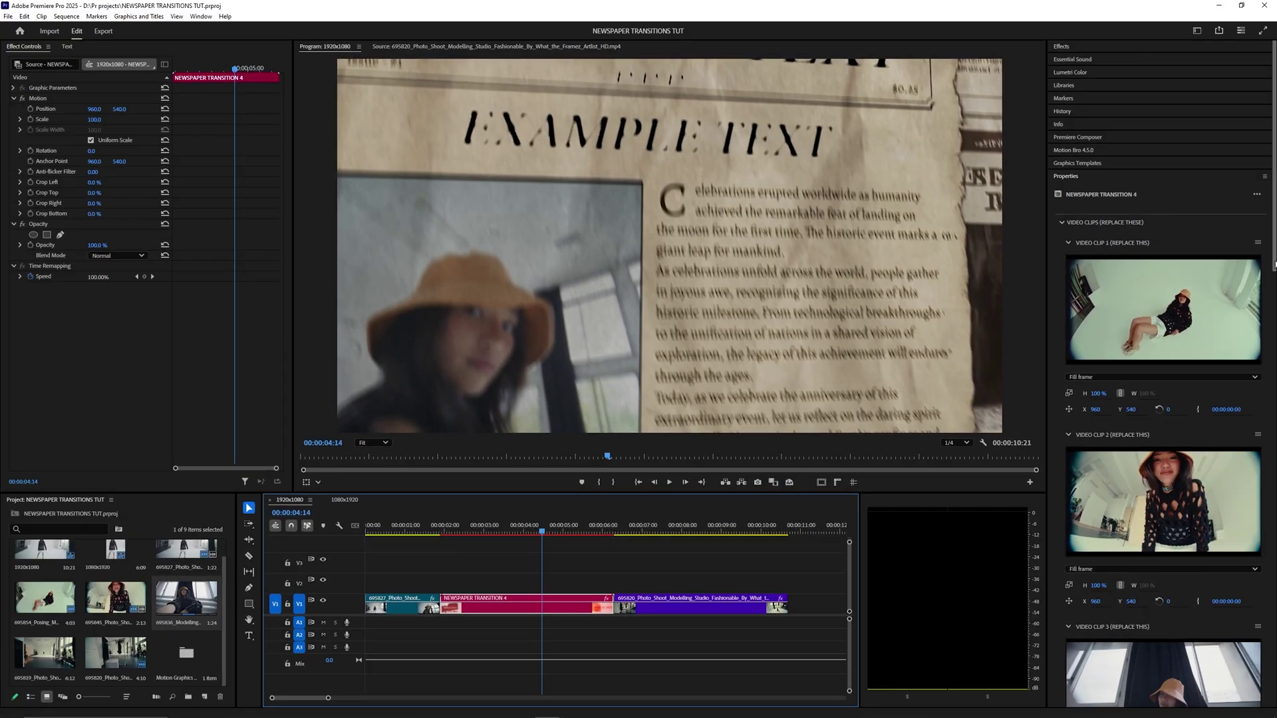
scroll(1162, 373, down, 5)
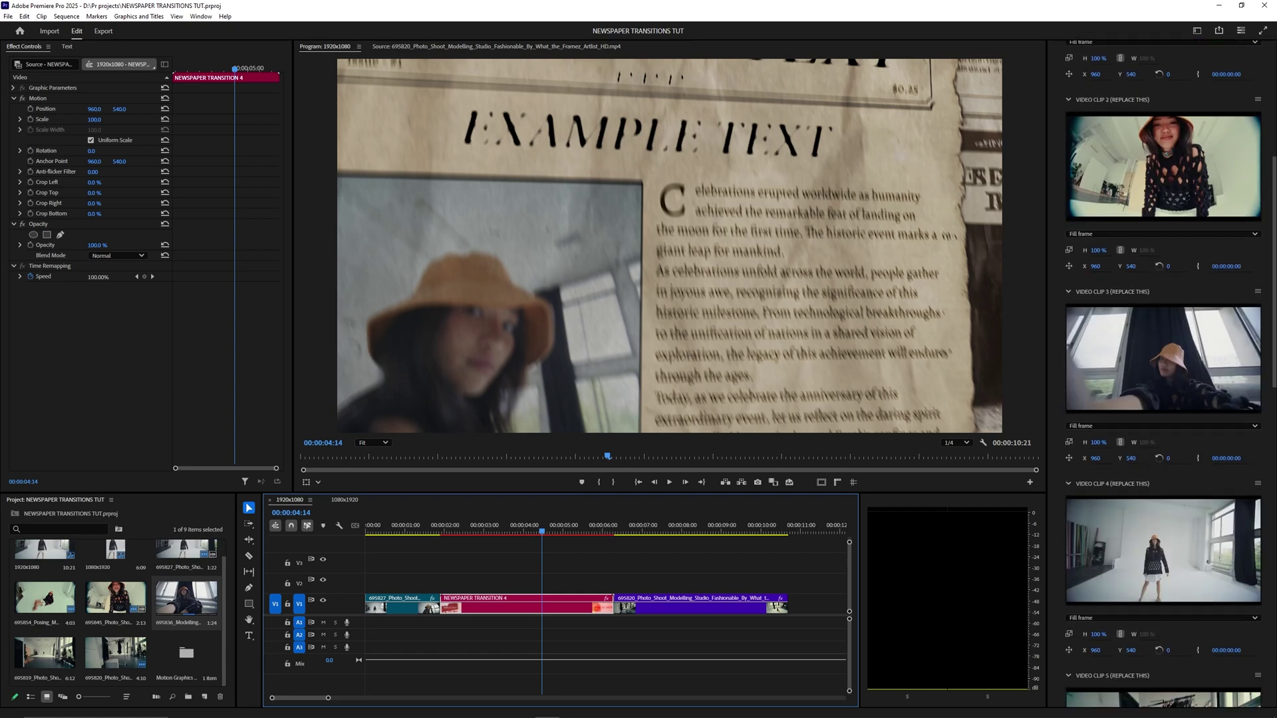
scroll(1149, 432, down, 3)
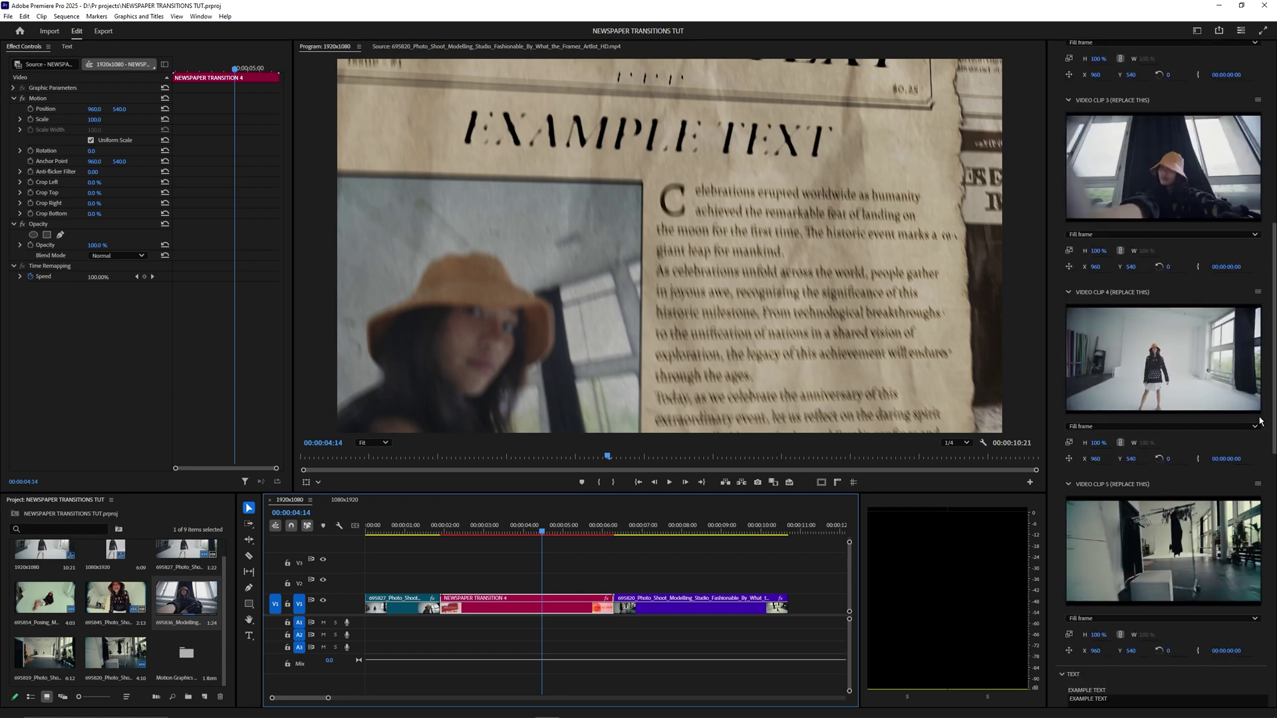
Open the VIDEO CLIP 4 nested sequence and position the playhead near the end of its clip at 00:00:01:26
double_click(1128, 356)
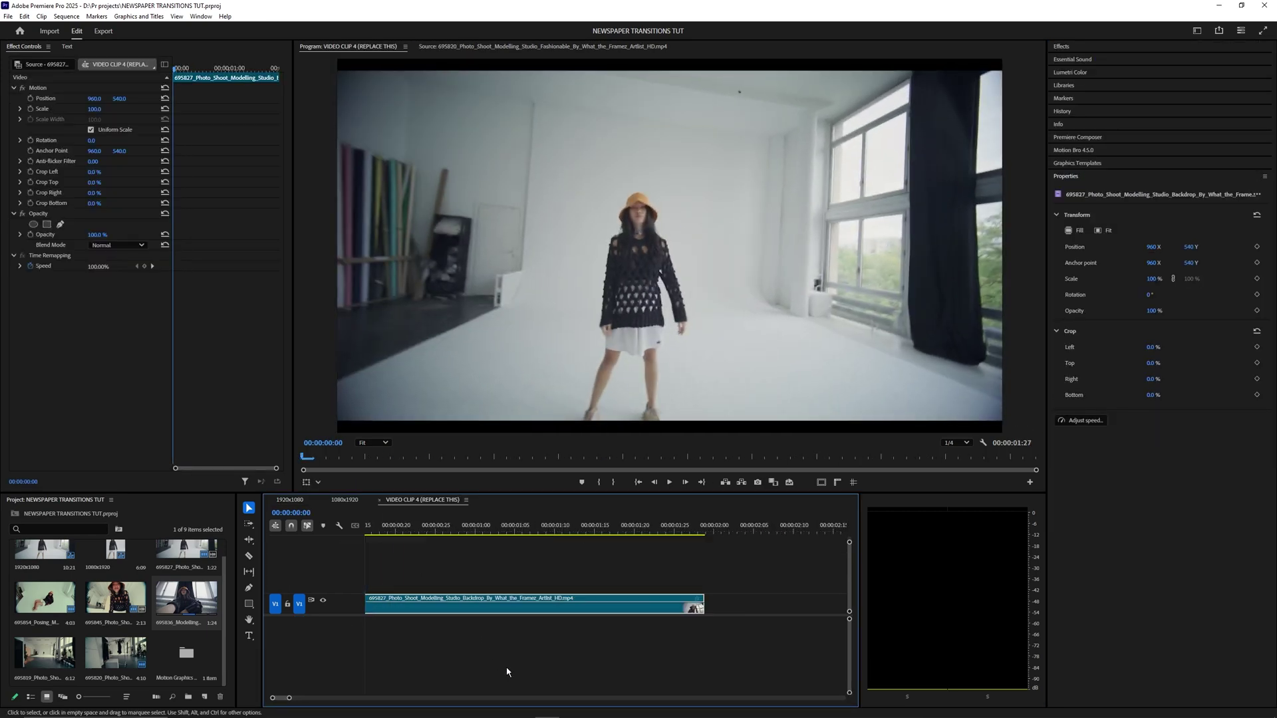
scroll(506, 667, up, 2)
scroll(495, 665, down, 3)
click(400, 563)
click(413, 609)
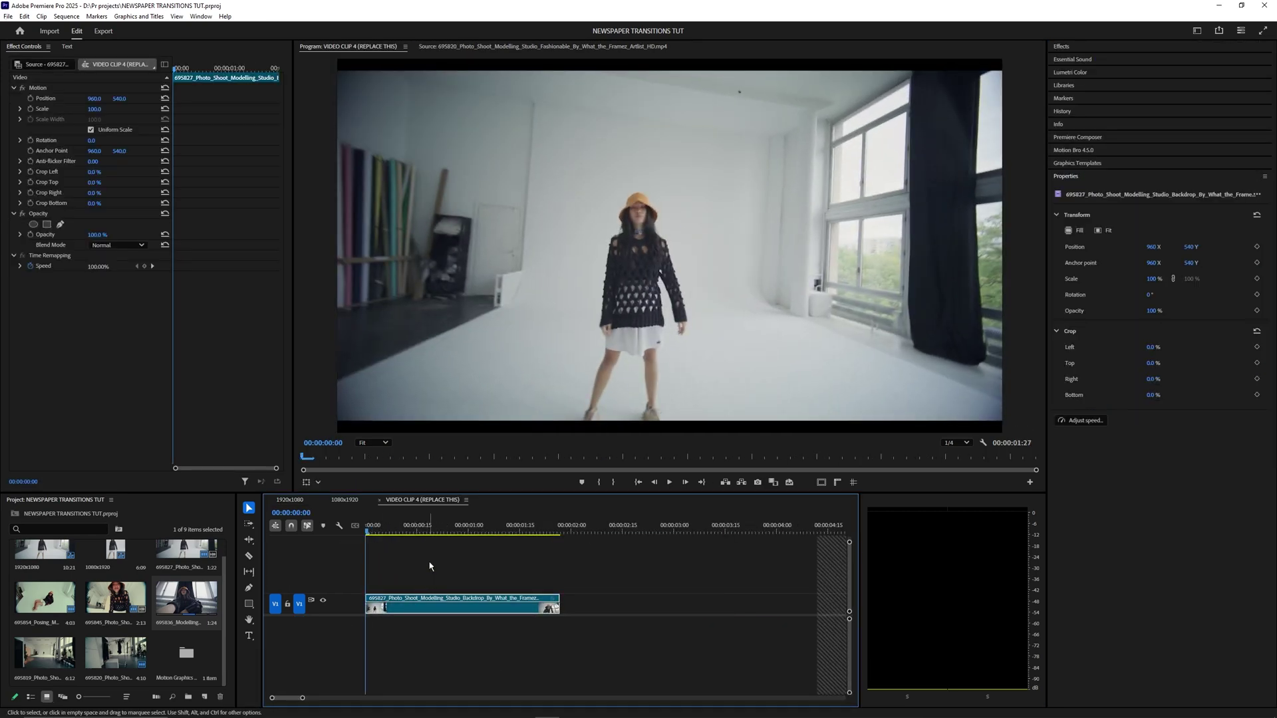
drag(370, 532, 557, 535)
key(equal)
key(equal)
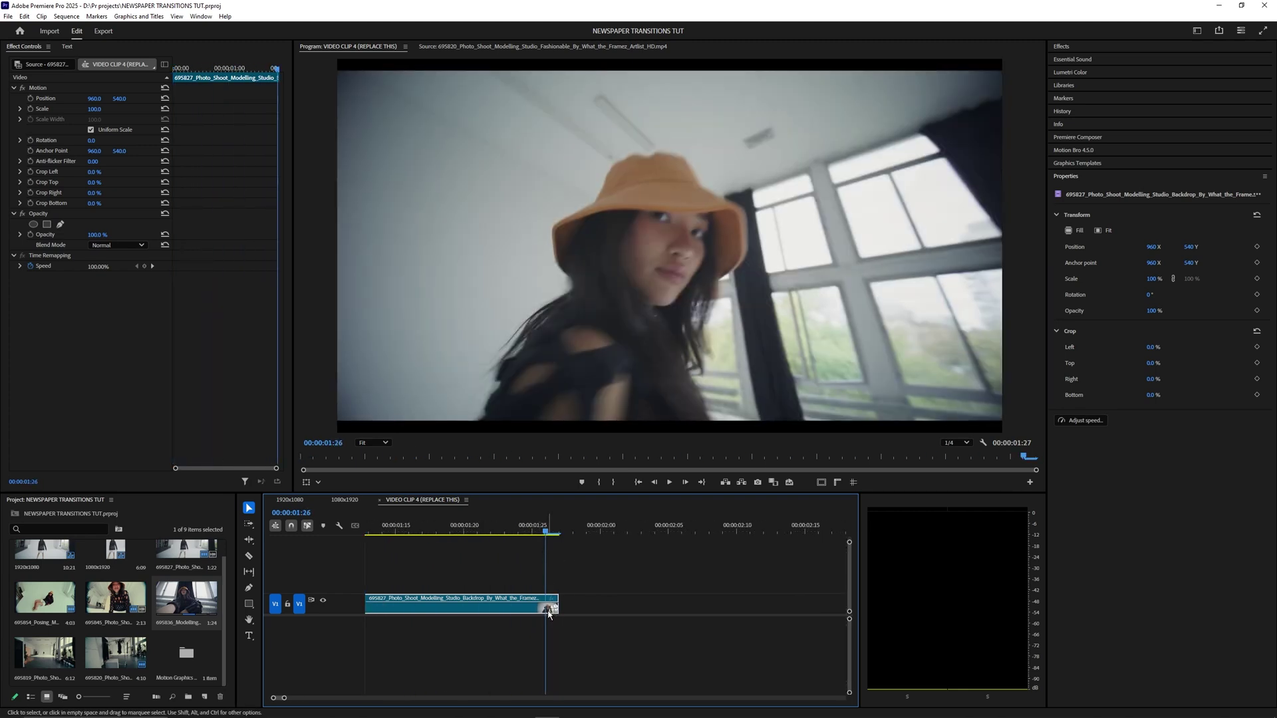
Compare with the 1920x1080 sequence, return to VIDEO CLIP 4 and add a frame hold to its clip at 00:00:01:26
click(290, 499)
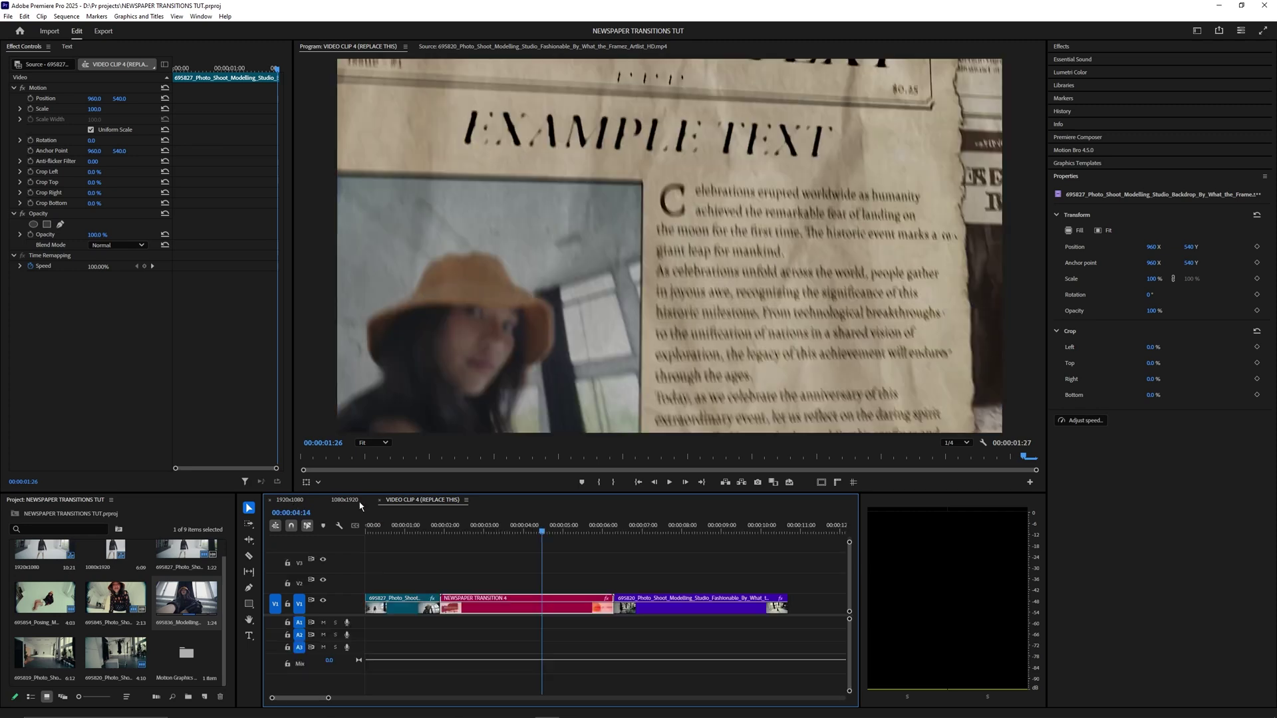
click(422, 499)
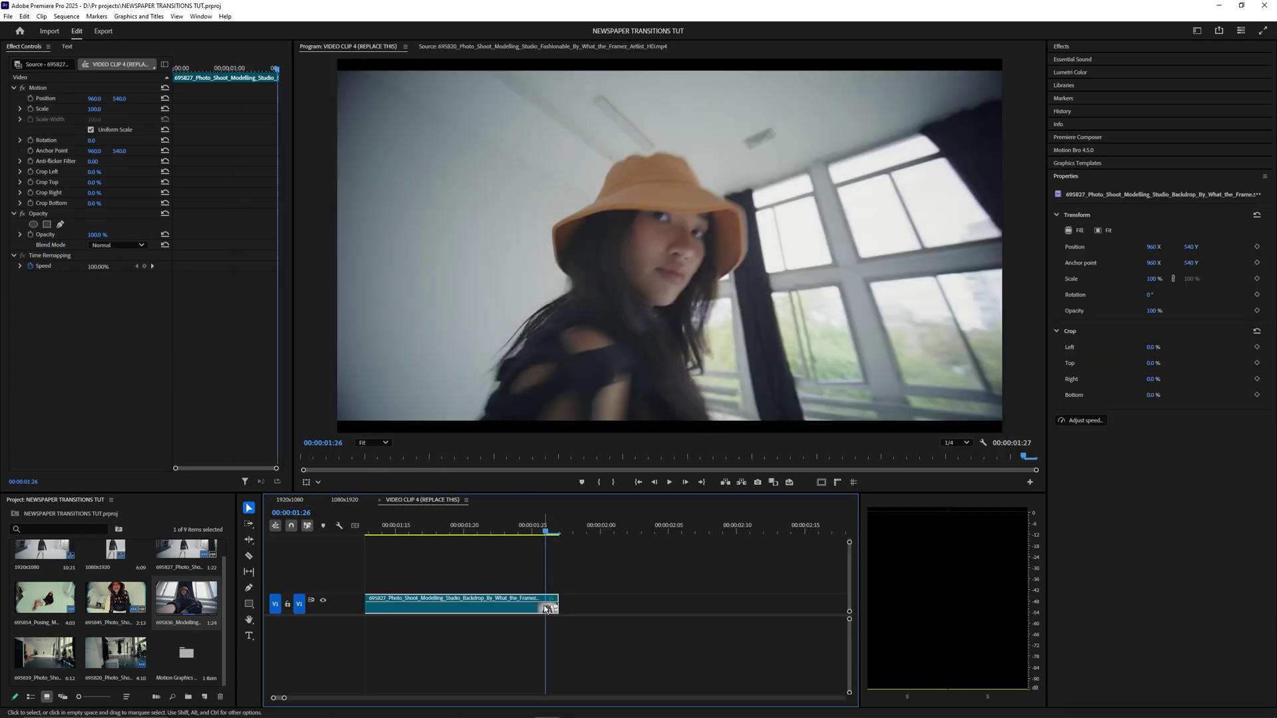
right_click(545, 611)
click(601, 448)
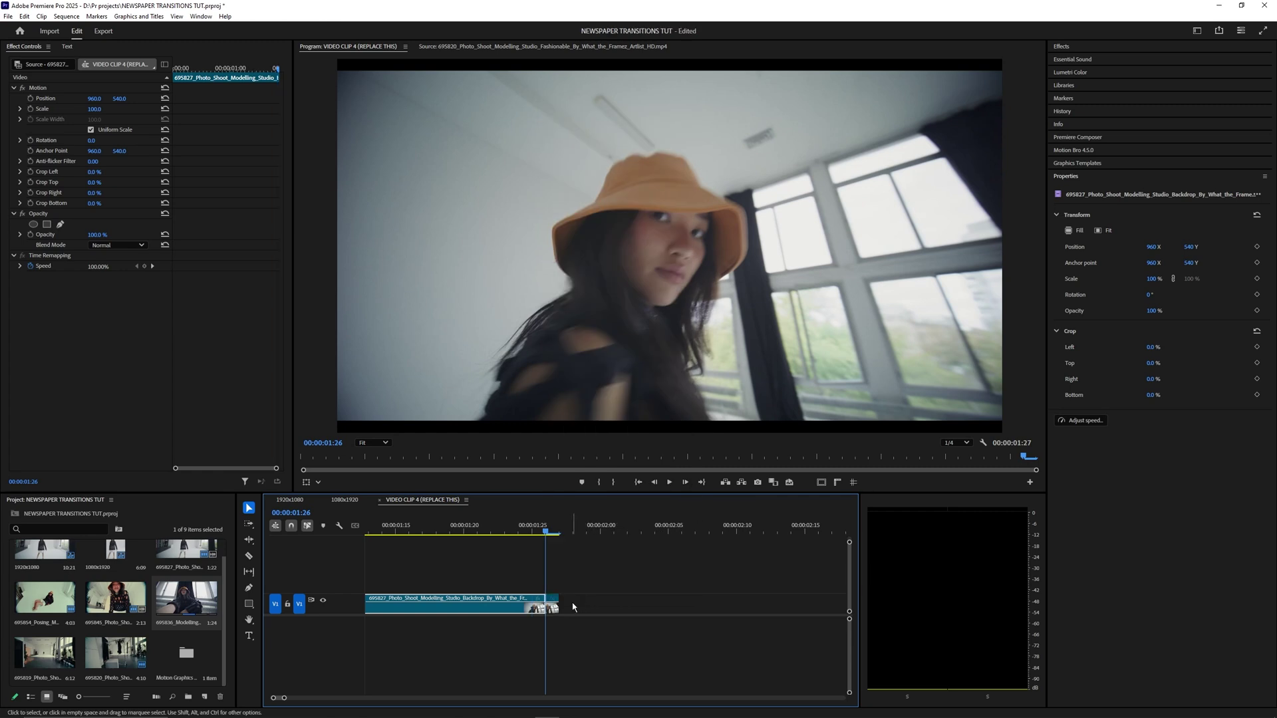
Delete the footage before the frame hold in VIDEO CLIP 4, then shift the held frame to the sequence start and extend it to about 00:00:04:21
key(Delete)
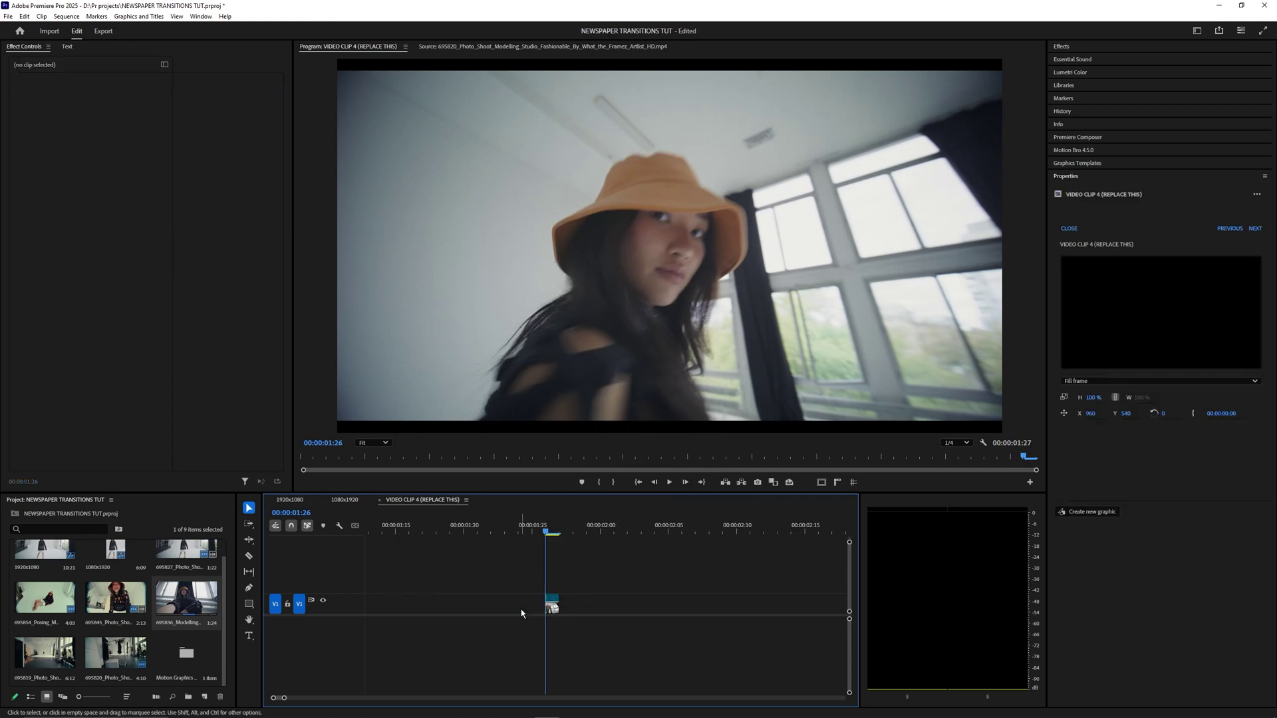
scroll(522, 636, down, 1)
scroll(599, 615, down, 3)
drag(678, 608, 362, 608)
scroll(653, 641, down, 3)
drag(504, 610, 720, 609)
key(Home)
Play back the held frame in VIDEO CLIP 4, then close it and return to the 1920x1080 sequence
click(432, 615)
key(space)
key(space)
click(379, 502)
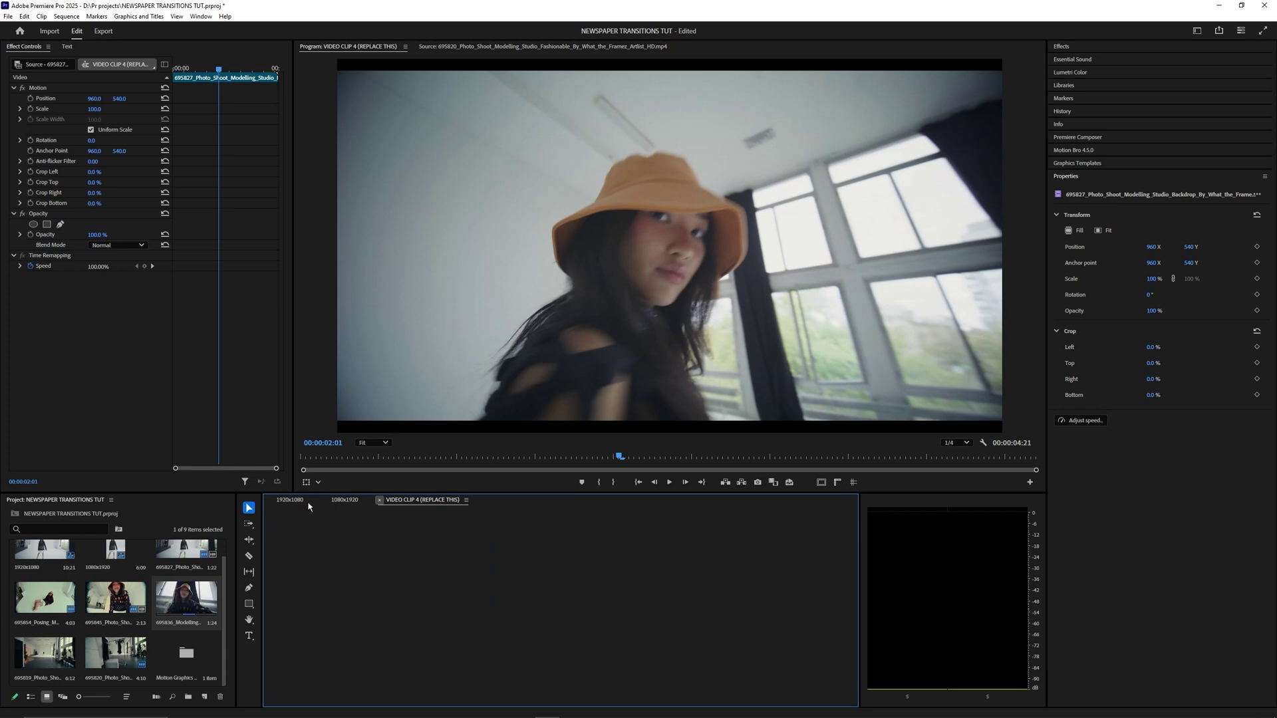
click(291, 500)
click(344, 500)
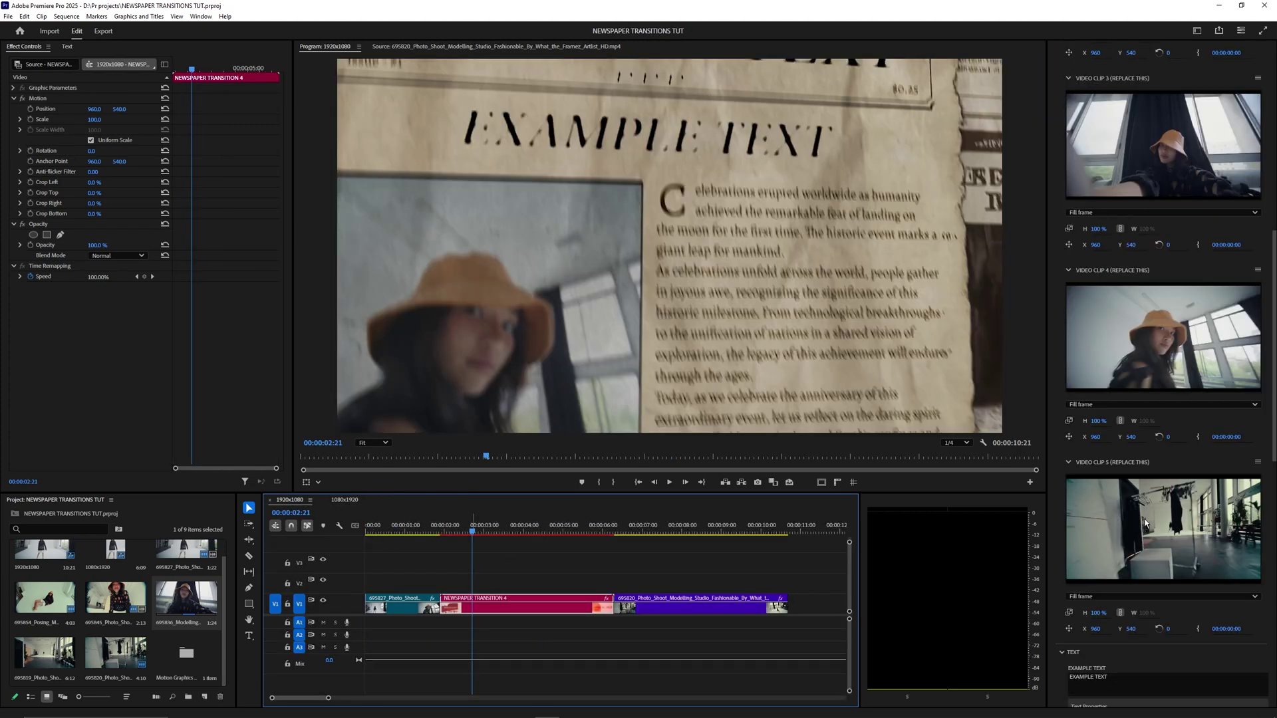
Open the VIDEO CLIP 5 nested sequence and compare it with the 1920x1080 sequence at 00:00:06:09, where the clip following the transition starts
double_click(1131, 515)
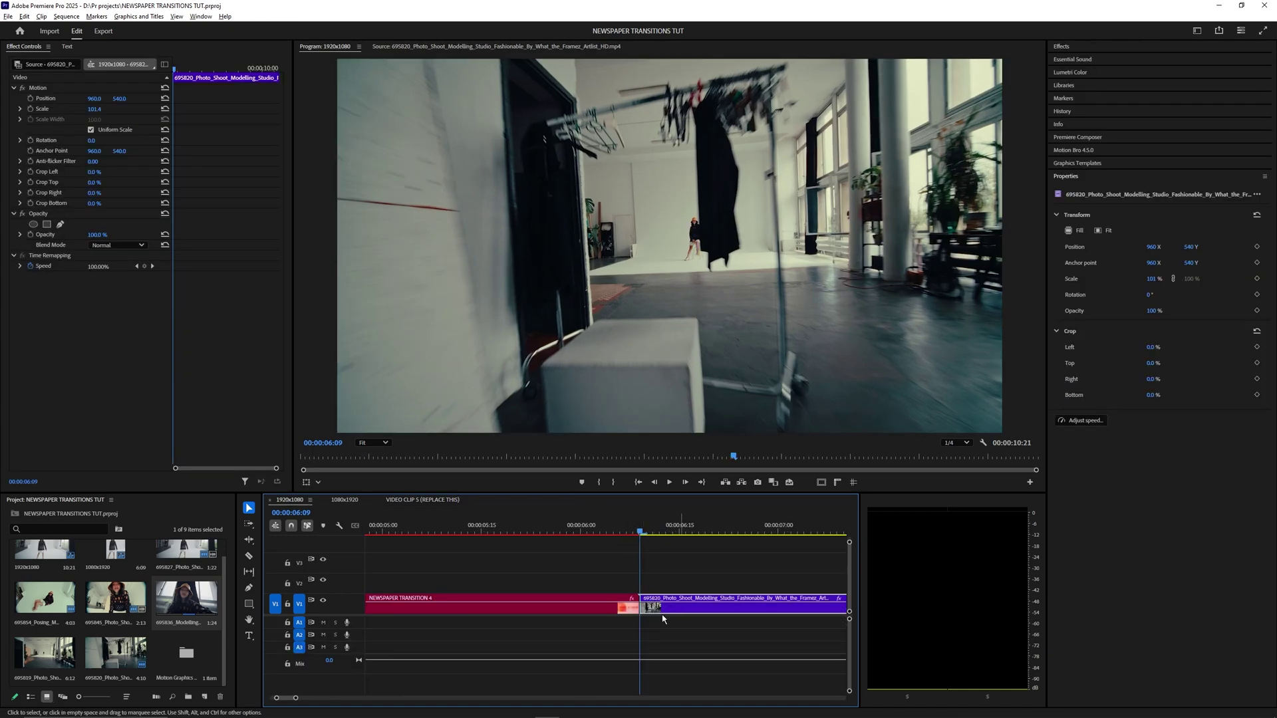
scroll(655, 622, down, 3)
key(minus)
drag(774, 527, 585, 525)
click(423, 499)
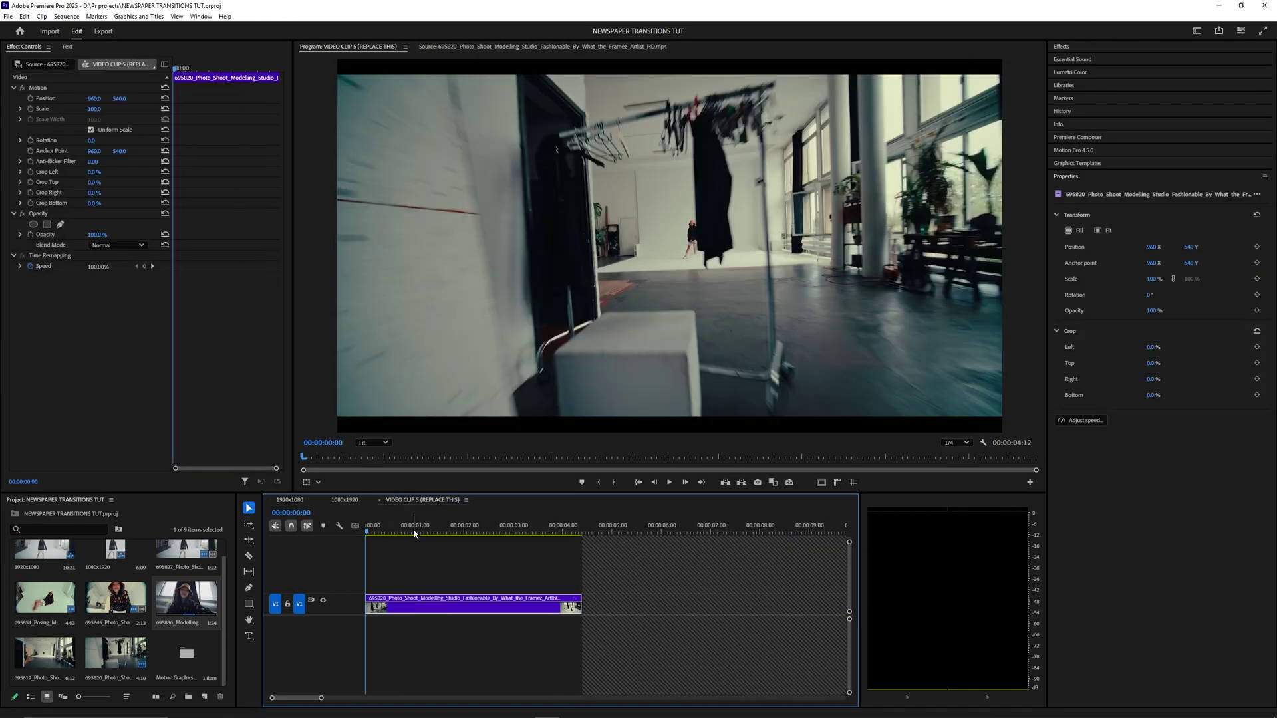
Add a frame hold at 00:00:00:00 to the clip in VIDEO CLIP 5, check its playback and close the nested sequence
right_click(389, 601)
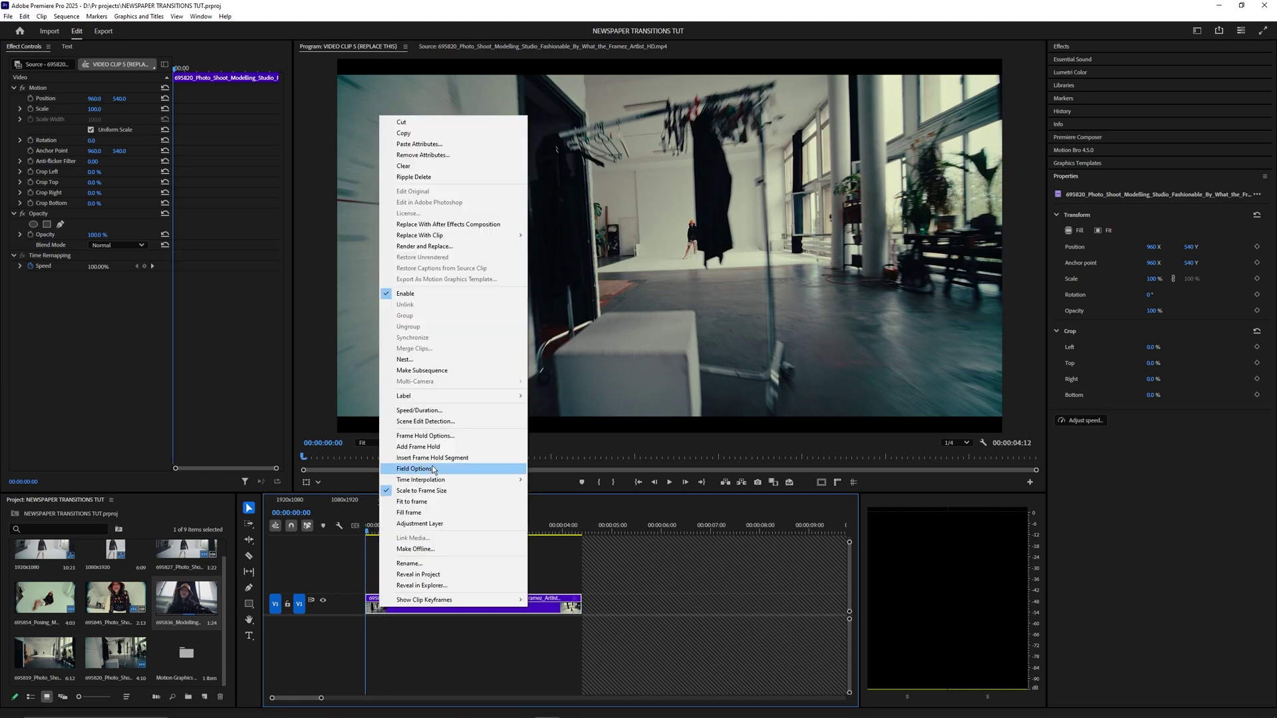
click(433, 491)
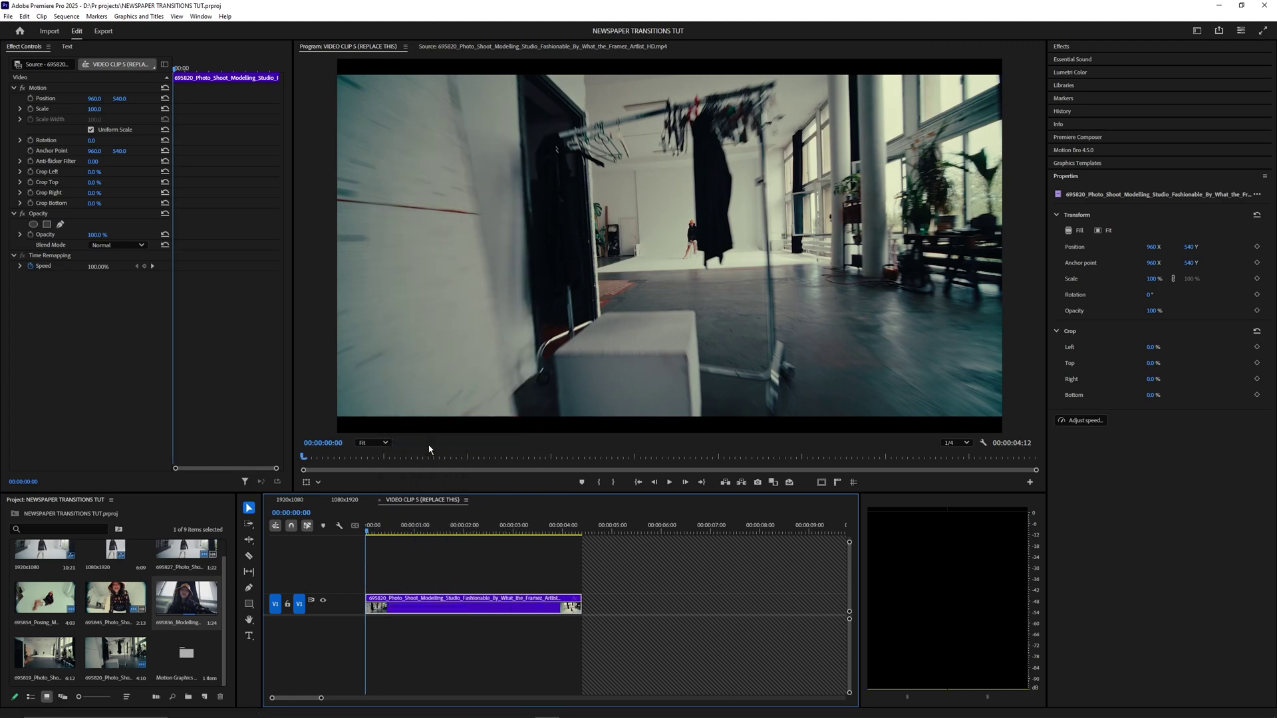
key(equal)
key(equal)
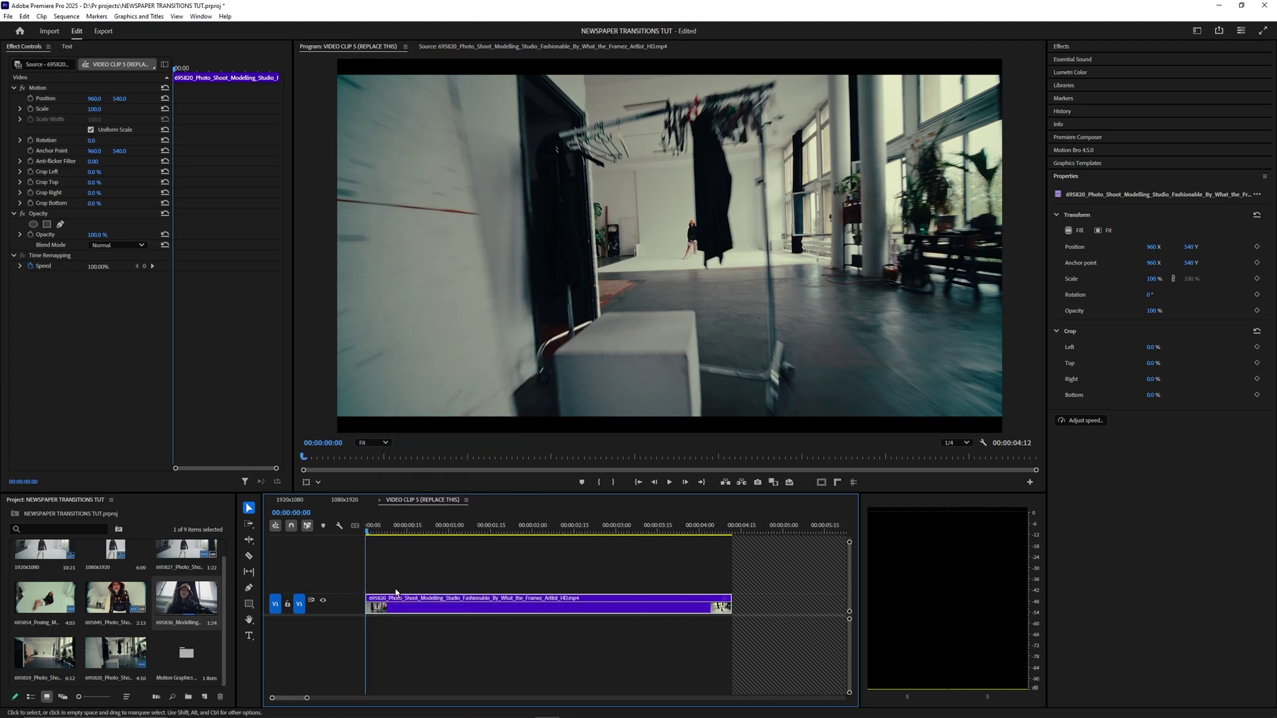
key(space)
key(minus)
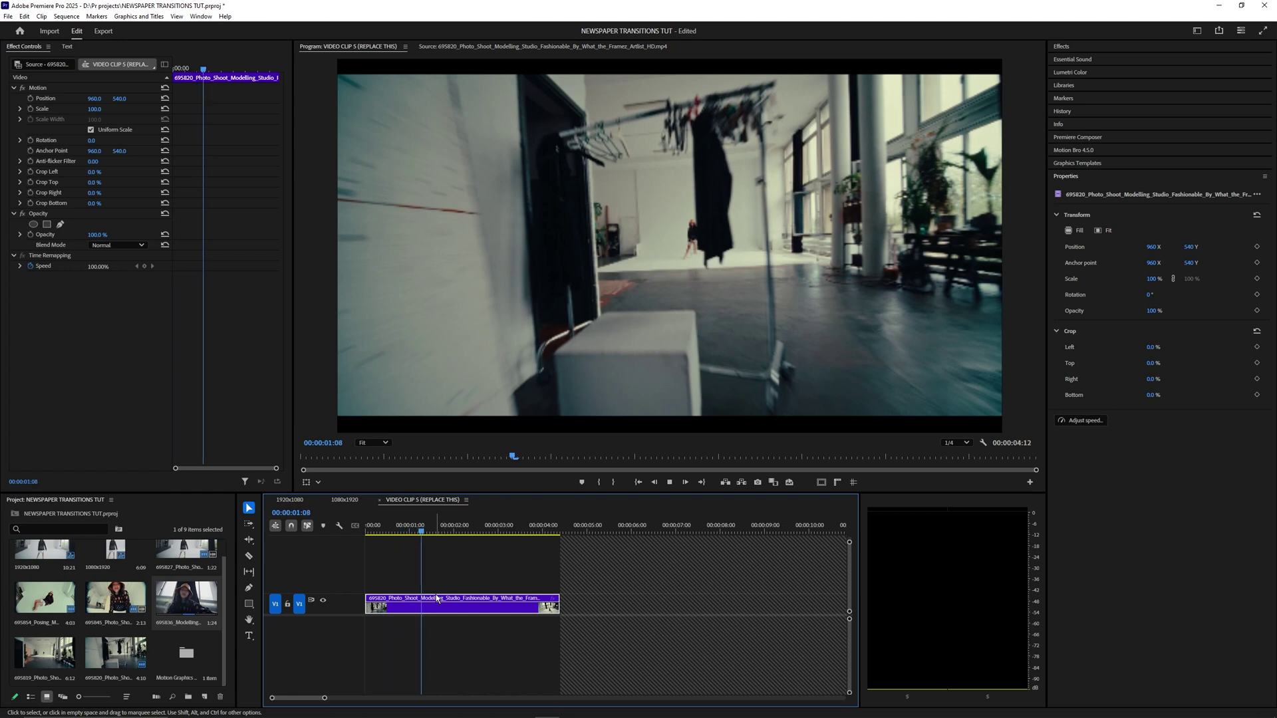
click(379, 500)
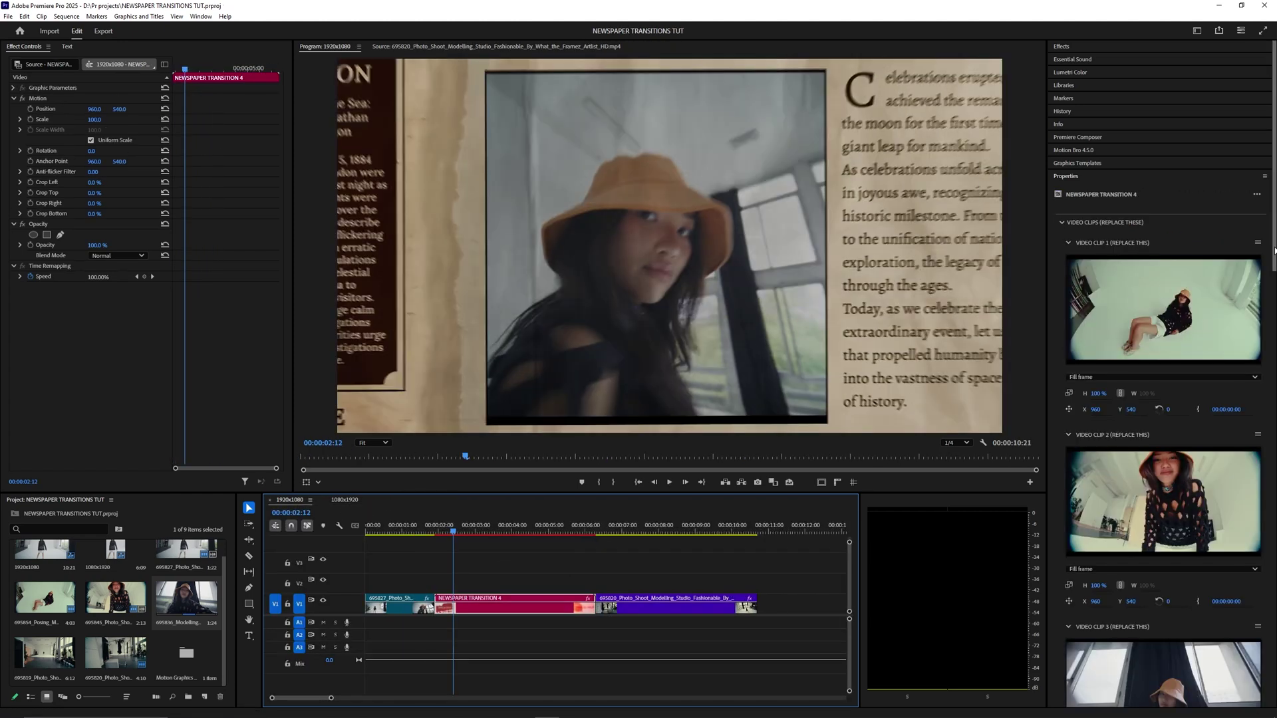
Set the height scale of the VIDEO CLIP 4 placeholder in NEWSPAPER TRANSITION 4 to 110%
drag(1271, 246, 1267, 360)
scroll(1264, 376, down, 2)
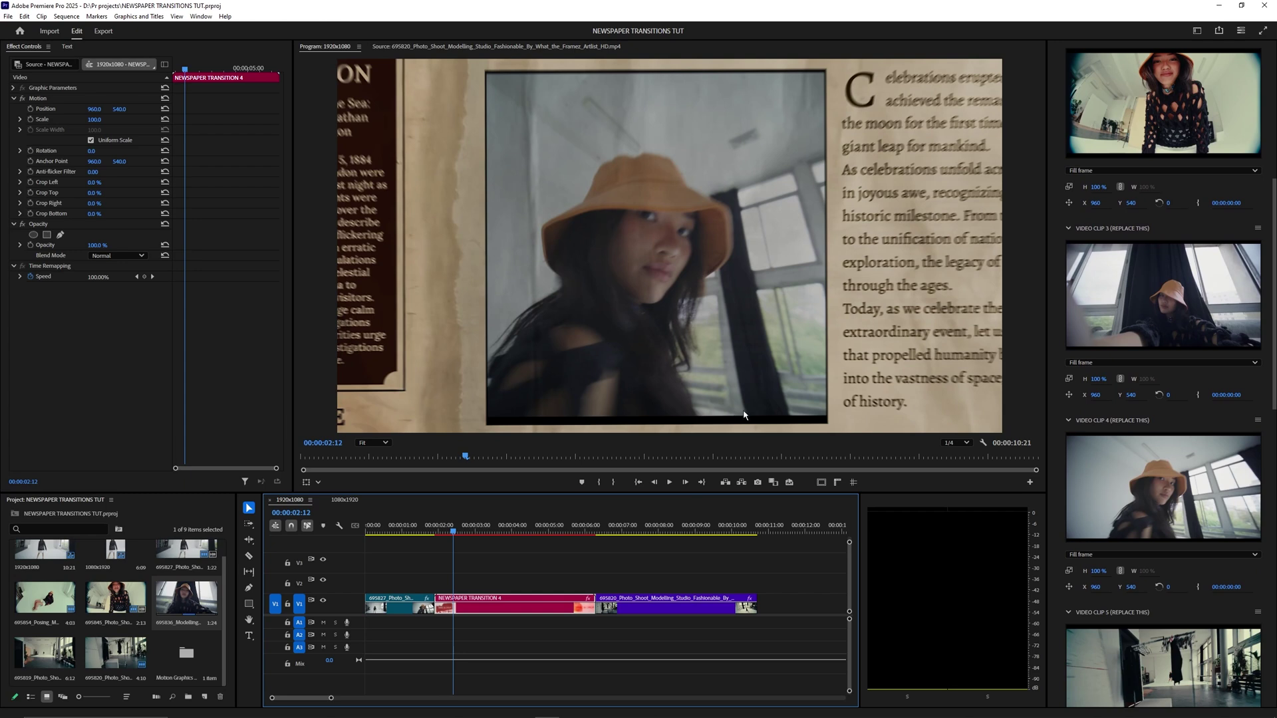
scroll(1081, 346, down, 6)
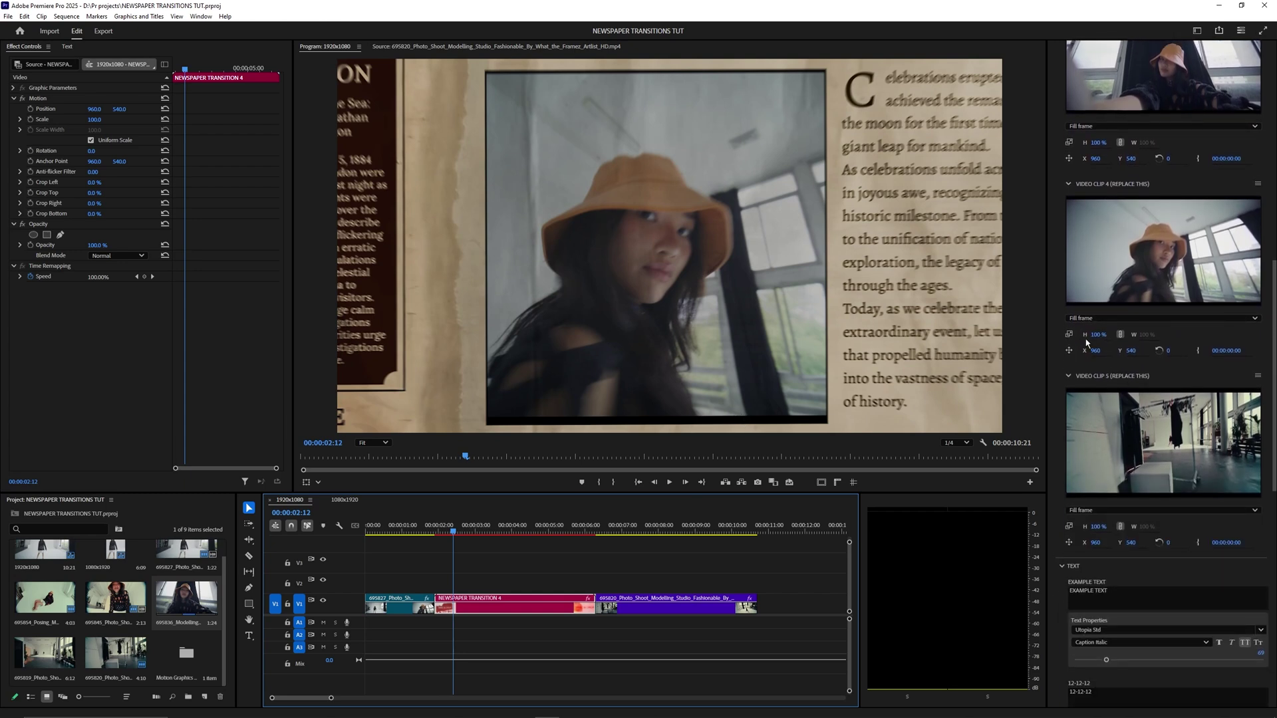
click(1094, 338)
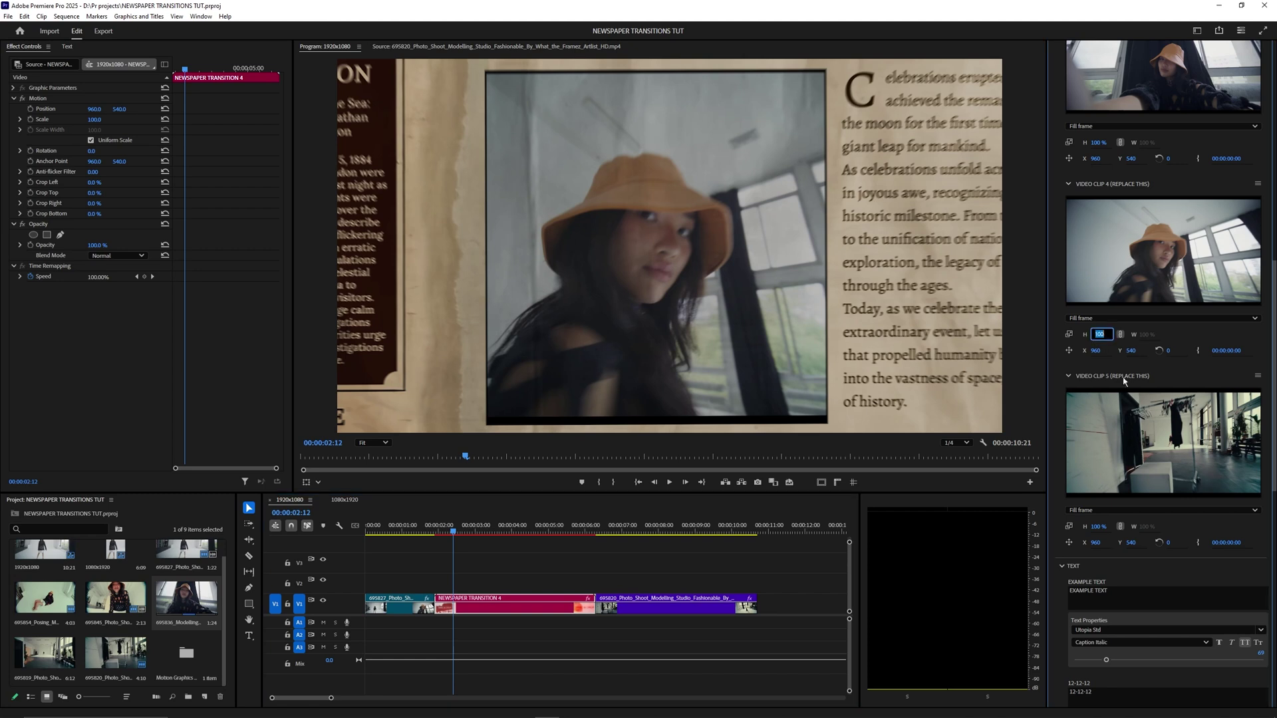
text(110)
key(Return)
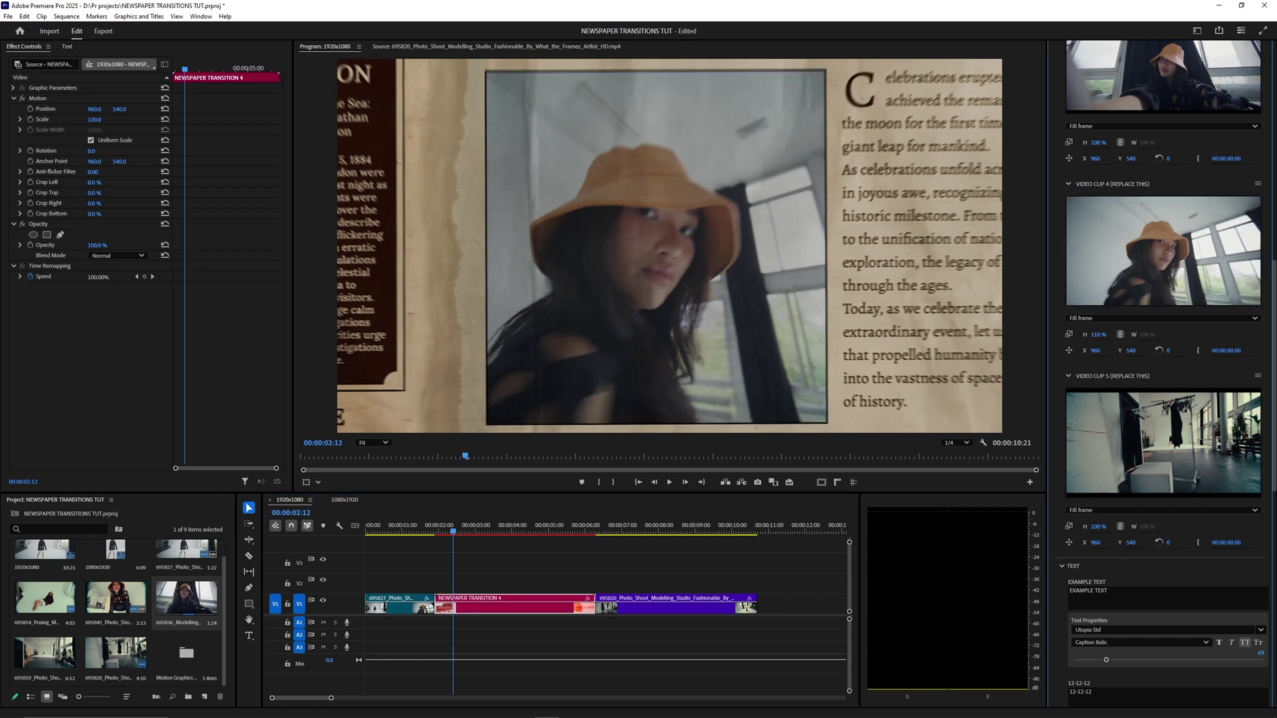
Set the height scale of the VIDEO CLIP 5 placeholder to 110%
scroll(1239, 375, down, 3)
click(1101, 304)
text(110)
key(Return)
Set the height scale of the VIDEO CLIP 3 and VIDEO CLIP 2 placeholders to 110% each
scroll(1164, 372, up, 7)
click(1102, 422)
text(1)
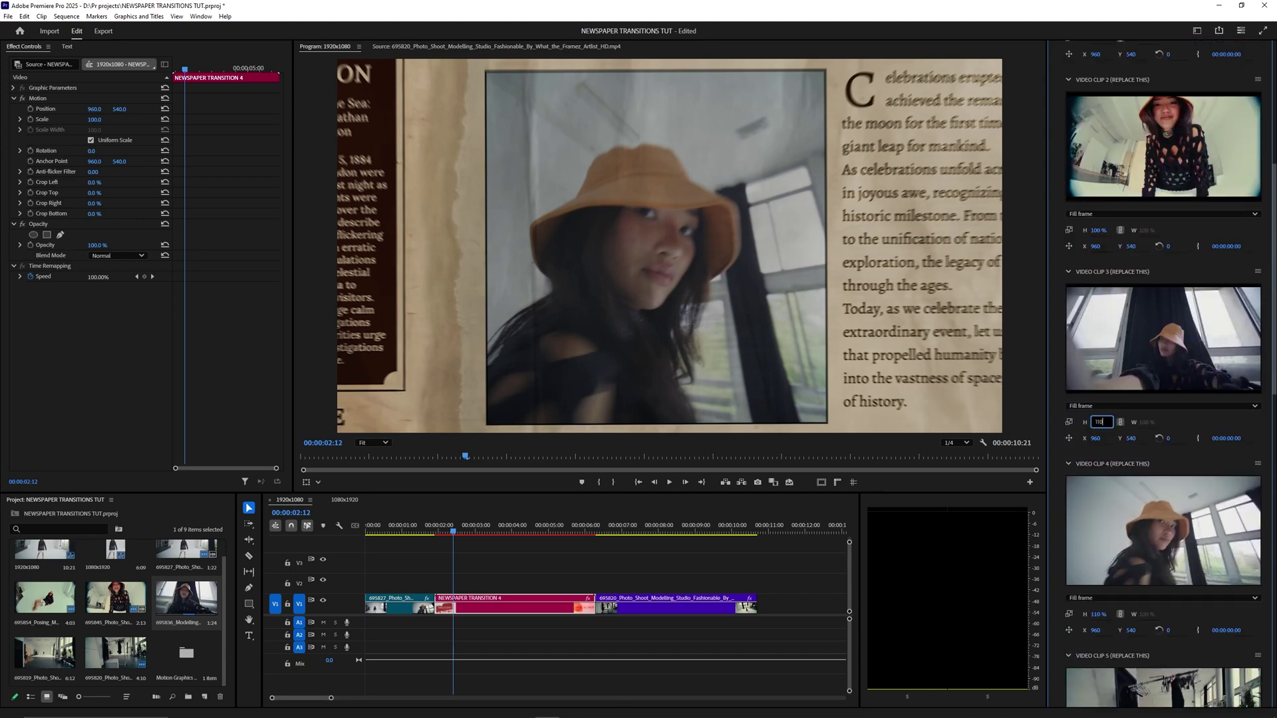
key(Return)
click(1099, 230)
text(110)
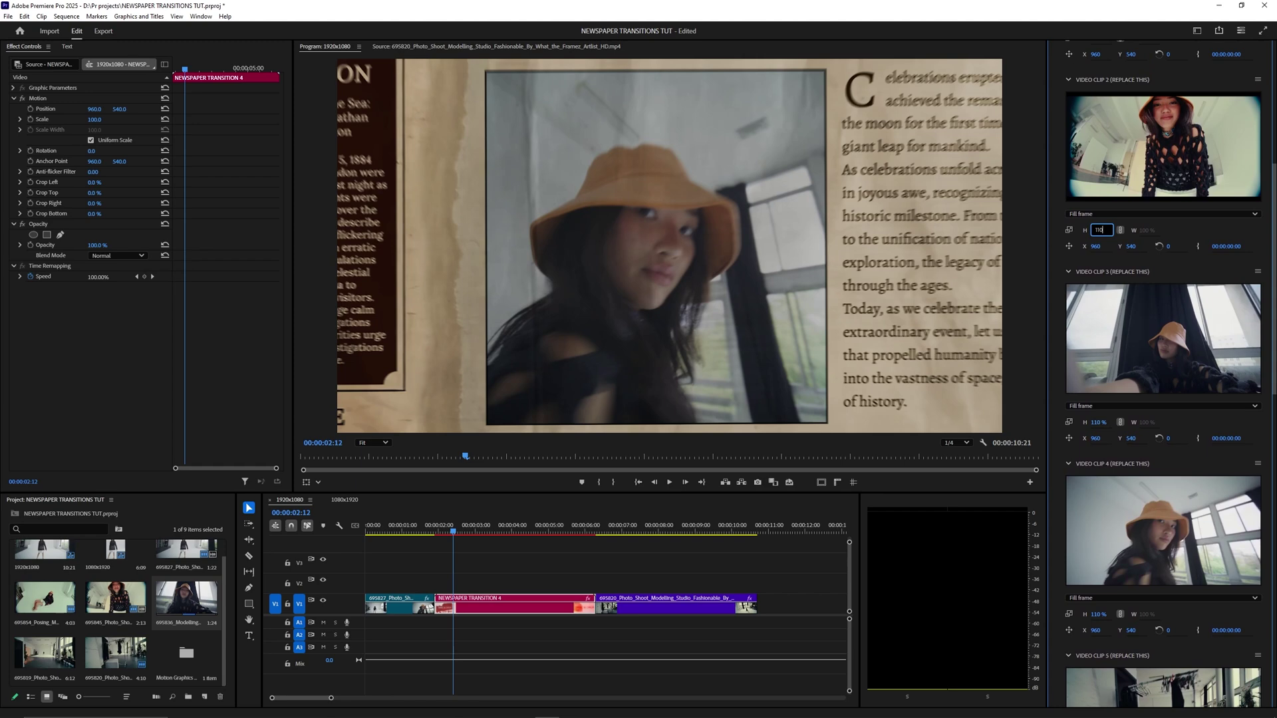
key(Return)
Try a random string of letters as the transition's main EXAMPLE TEXT headline
drag(1273, 299, 1269, 407)
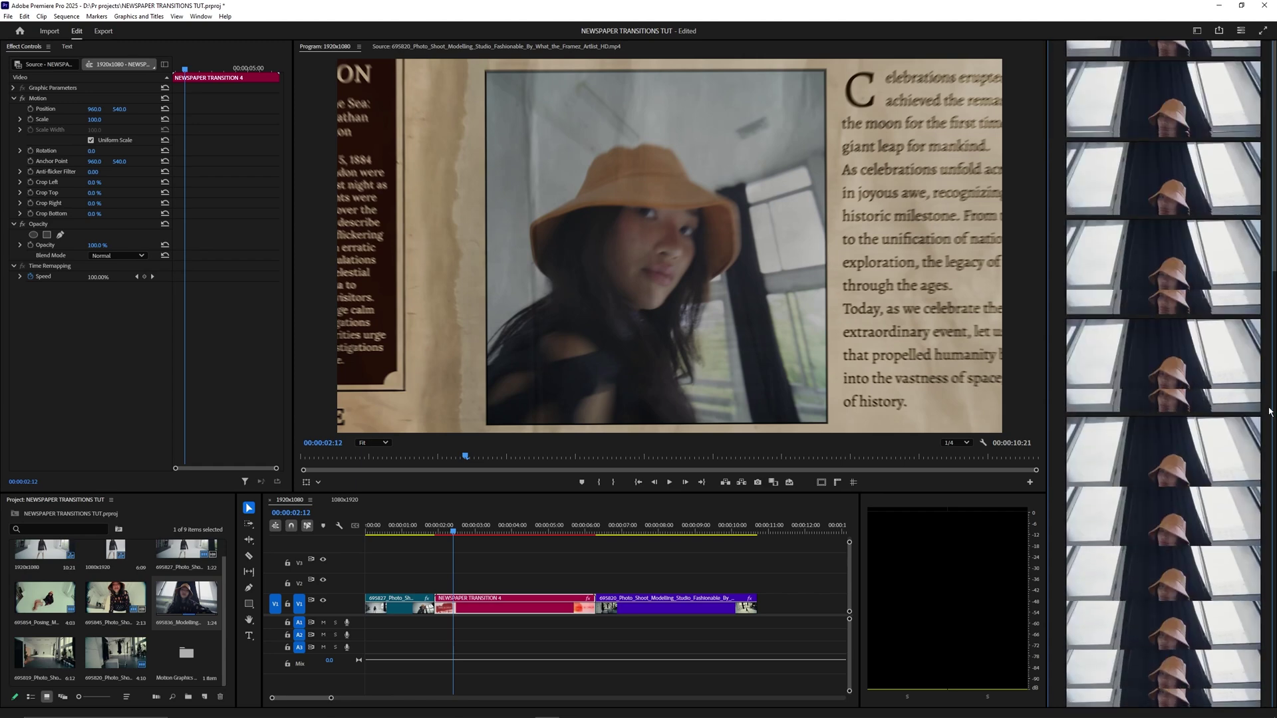
drag(1103, 324, 1101, 351)
key(ctrl+z)
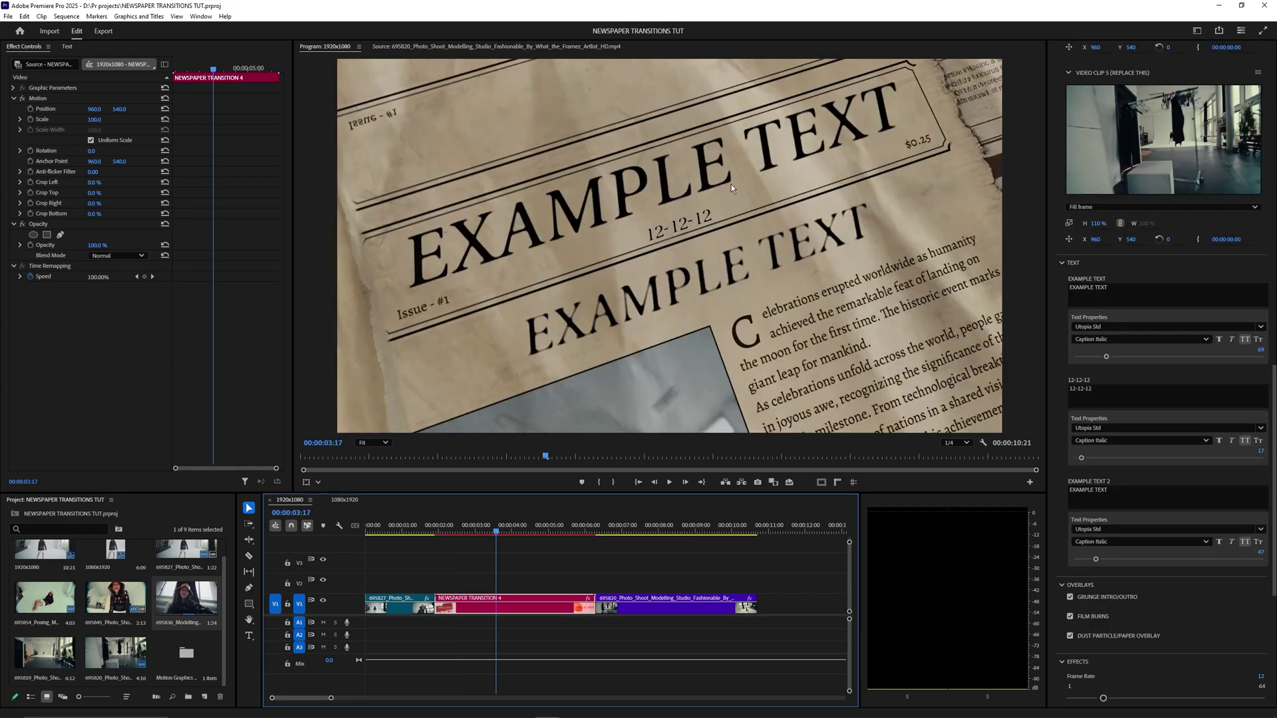
triple_click(1121, 294)
key(BackSpace)
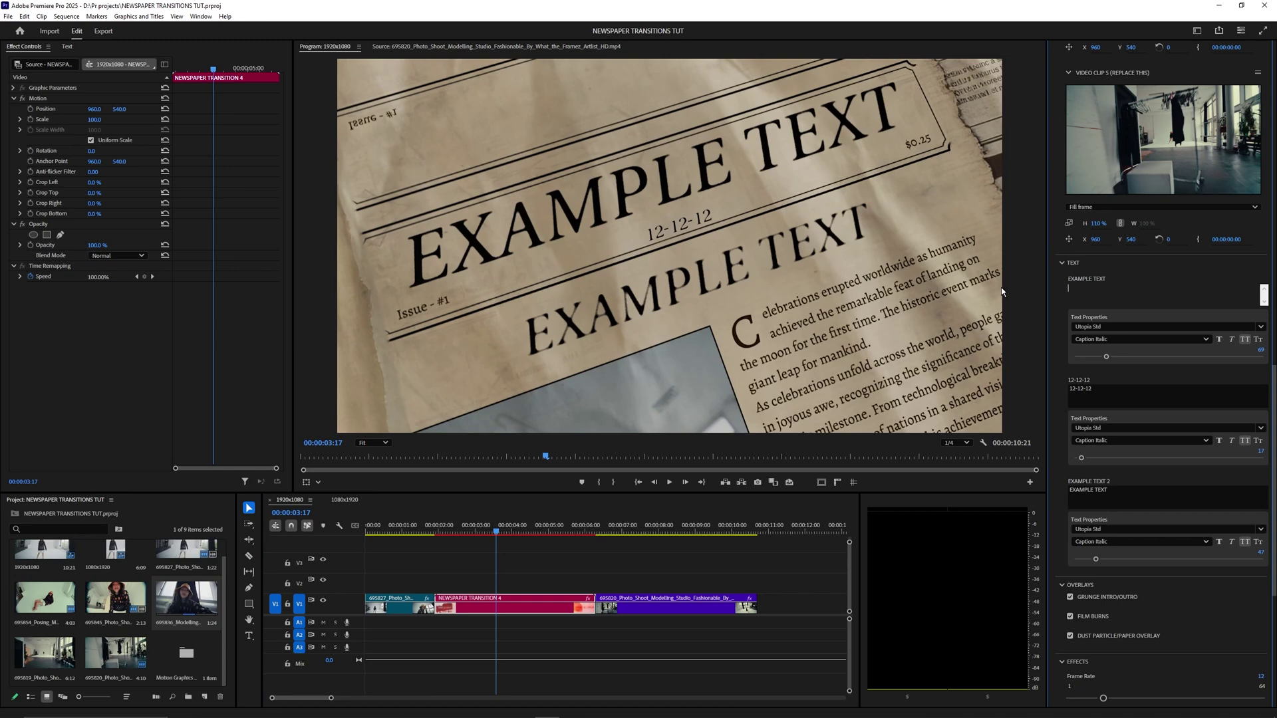
click(1181, 270)
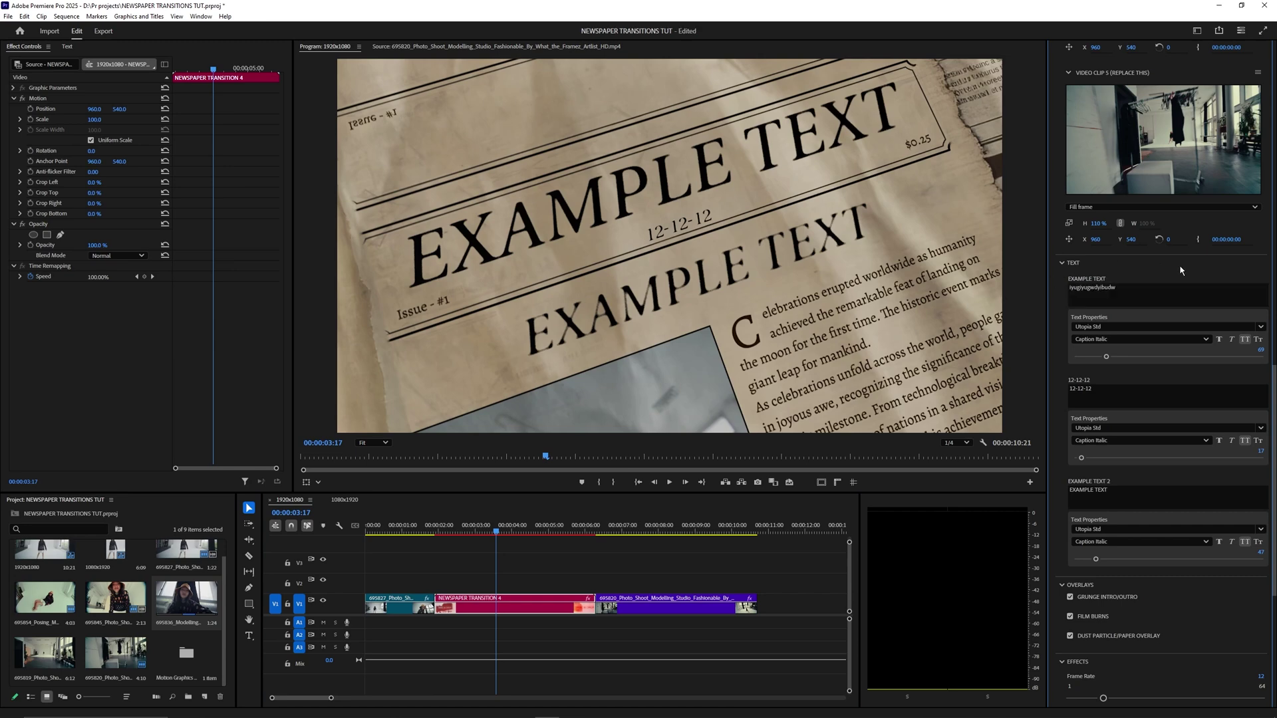
Replace the main newspaper headline text with "tylo"
triple_click(1111, 302)
text(tylo)
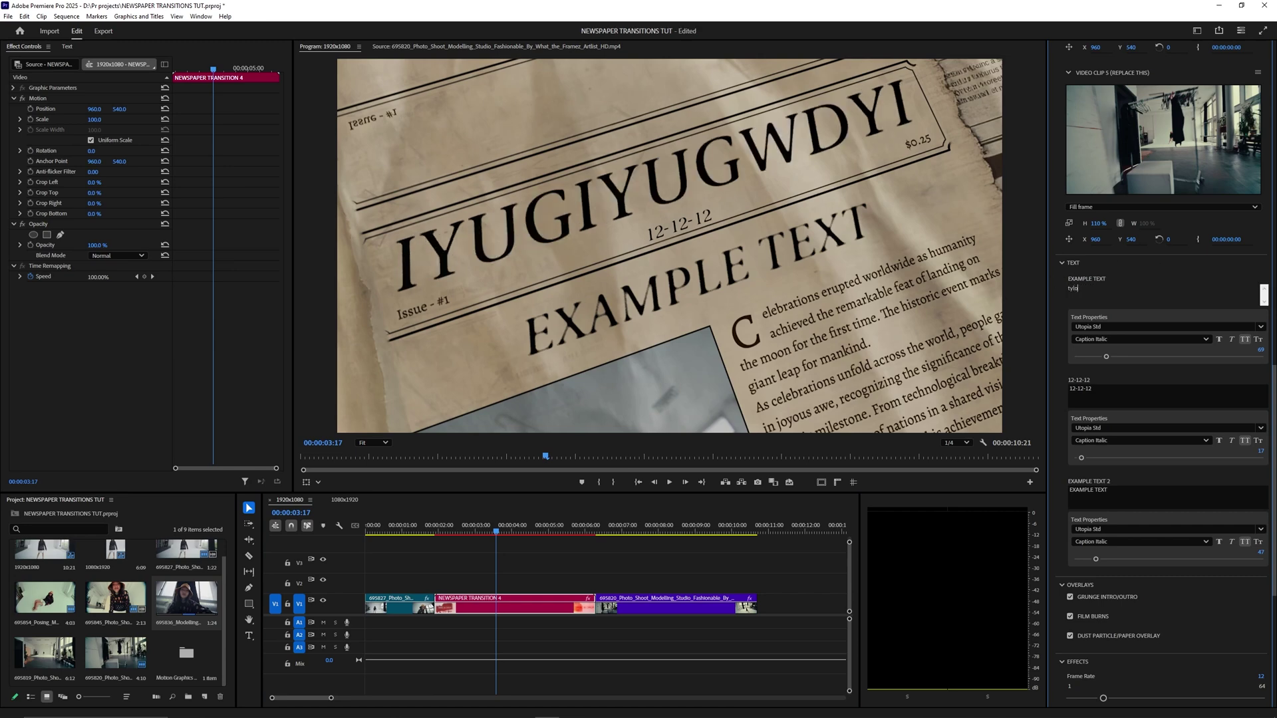
click(1117, 257)
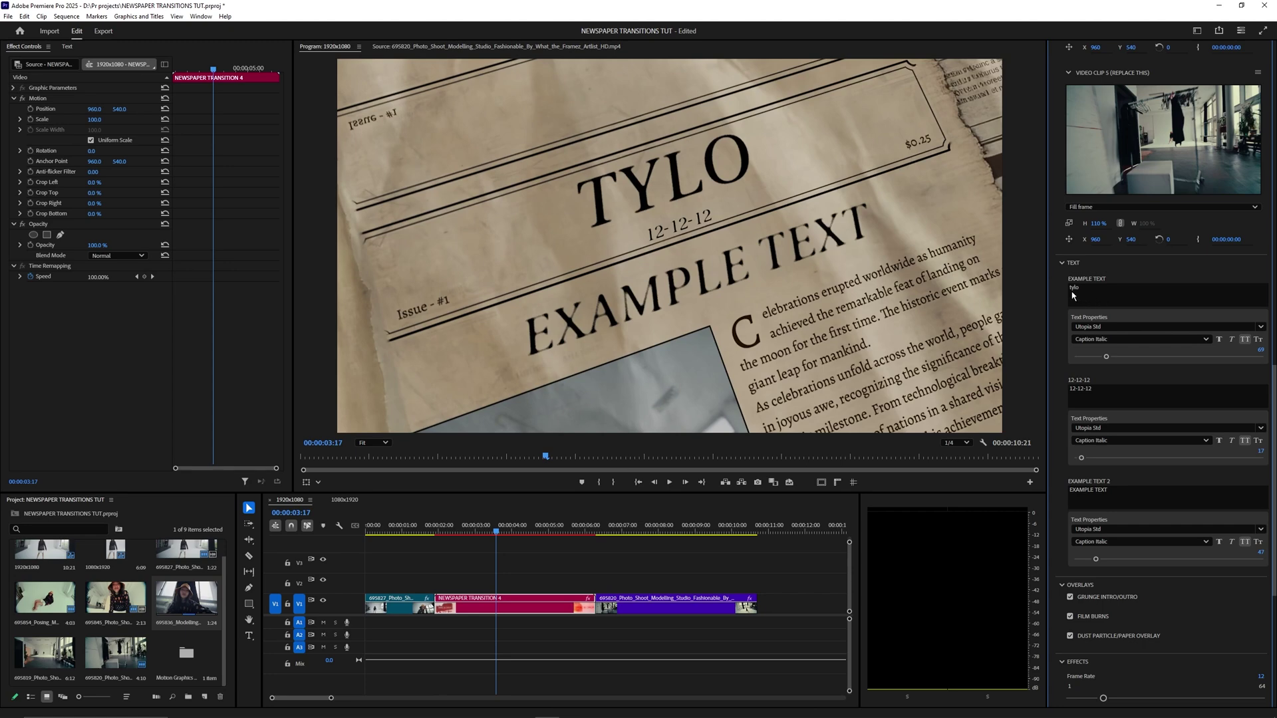
Examine the main headline up close, restore the preview to Fit and review the headline's font and style options
scroll(619, 197, up, 6)
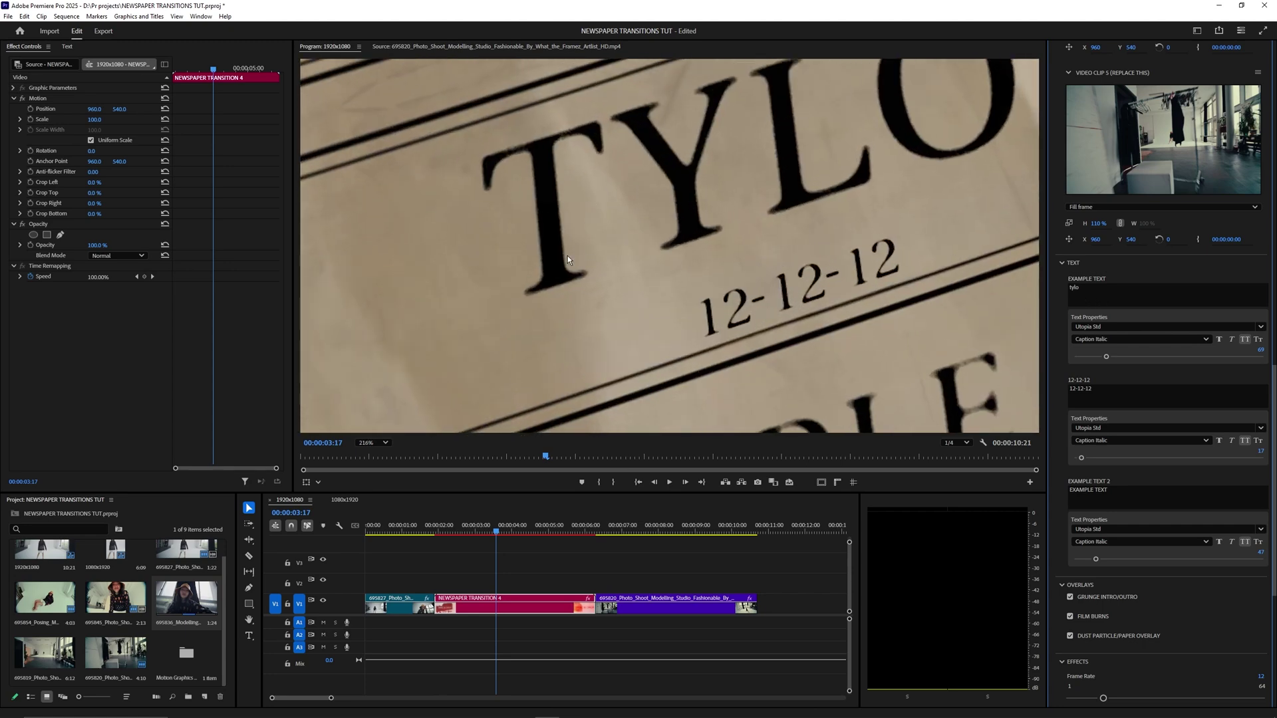
click(376, 443)
click(373, 459)
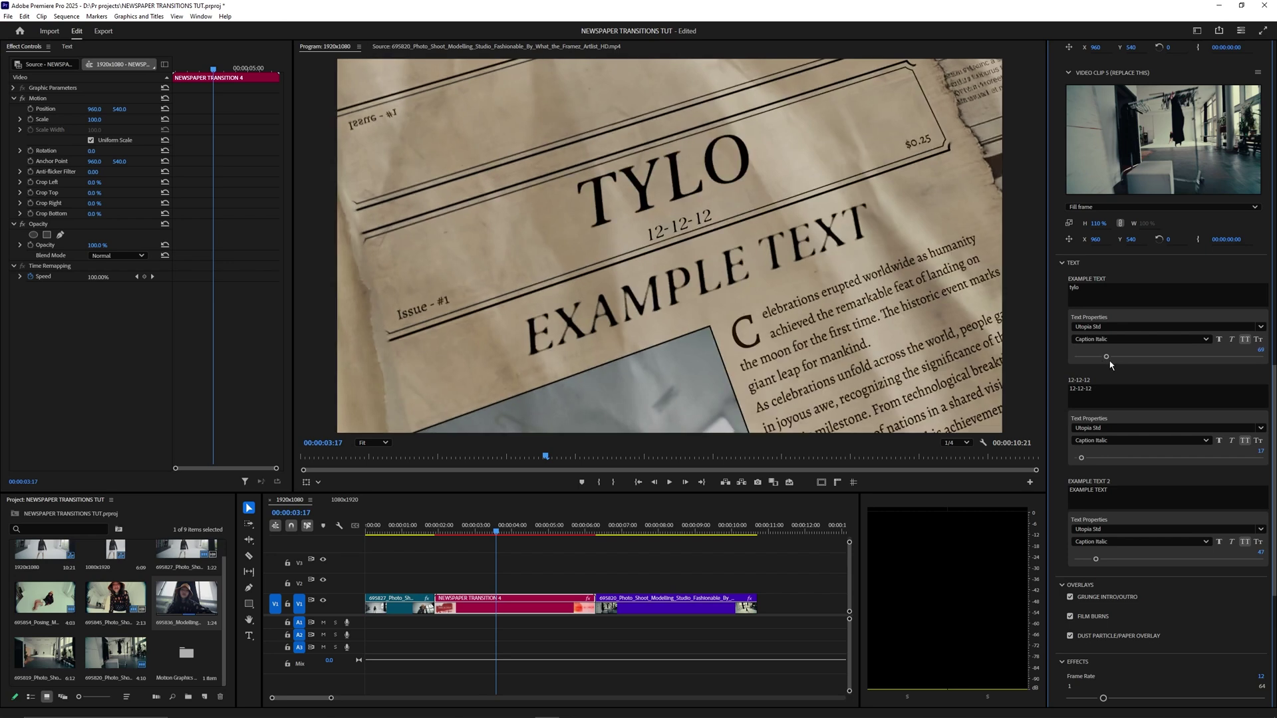
click(1110, 328)
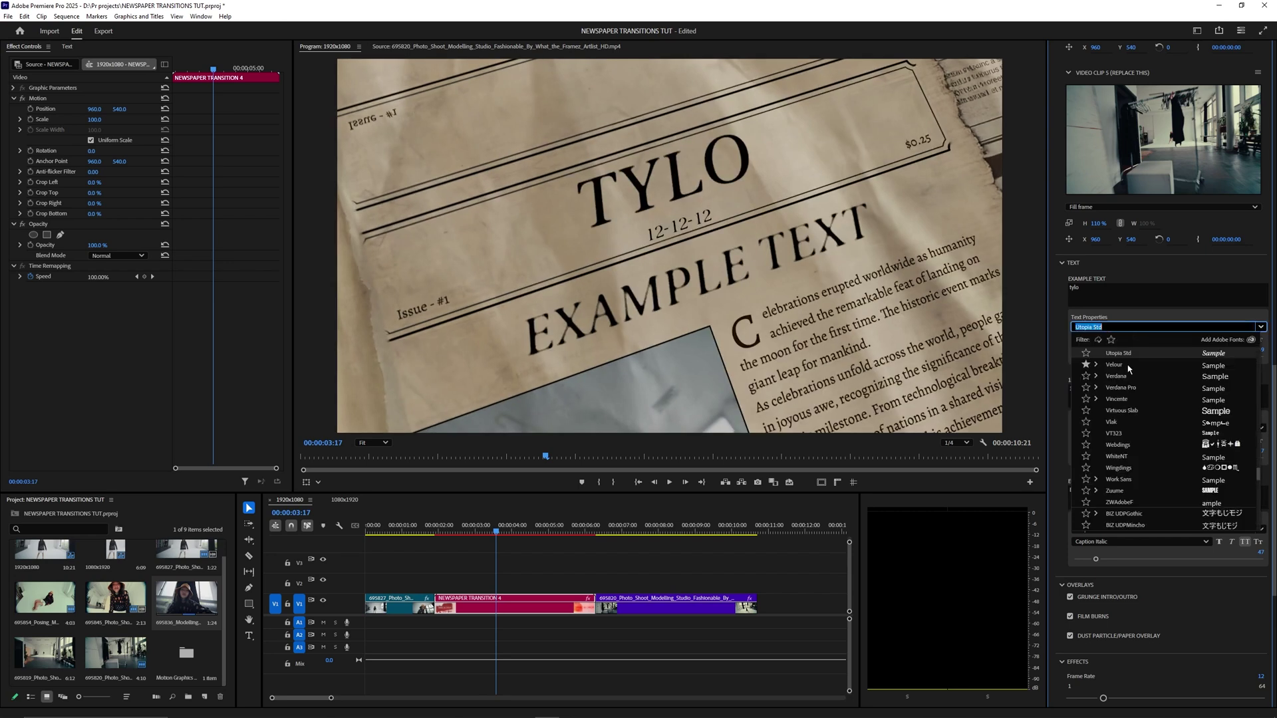
click(1133, 302)
click(1140, 313)
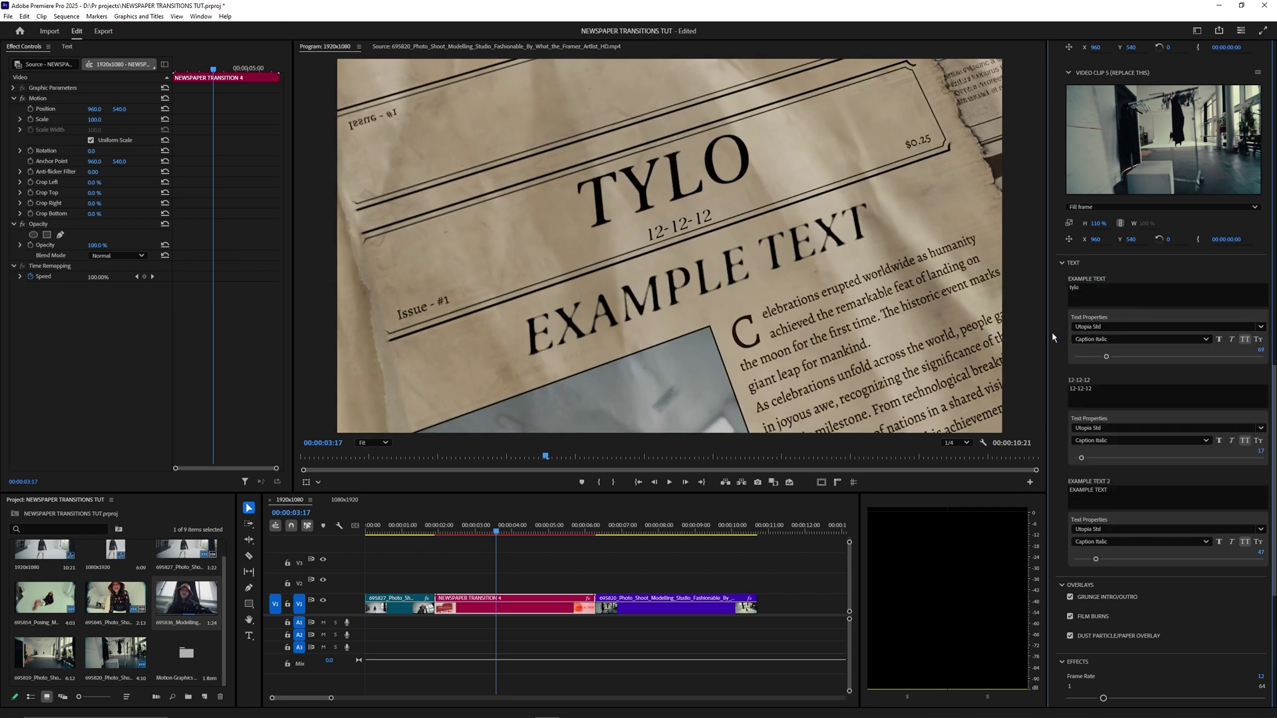
click(1232, 340)
Change the newspaper date text to "1-7-25" and the EXAMPLE TEXT 2 headline to "subscribe"
click(1109, 392)
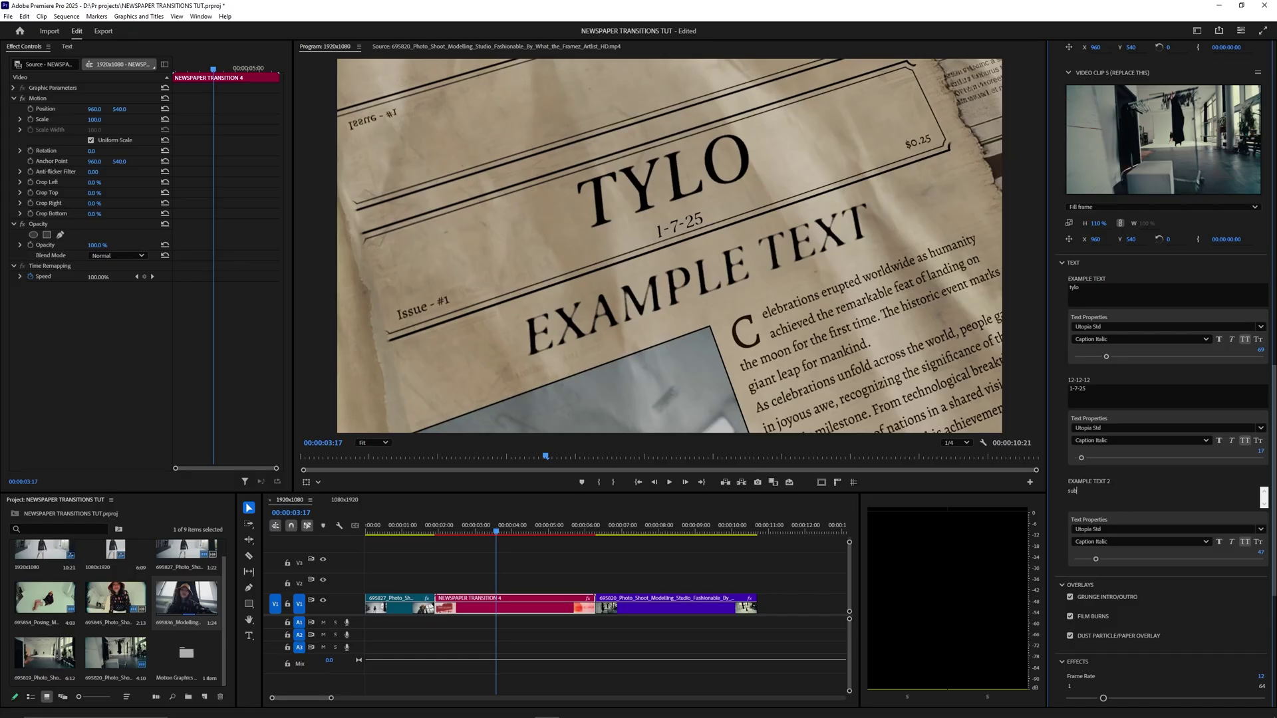
click(1135, 463)
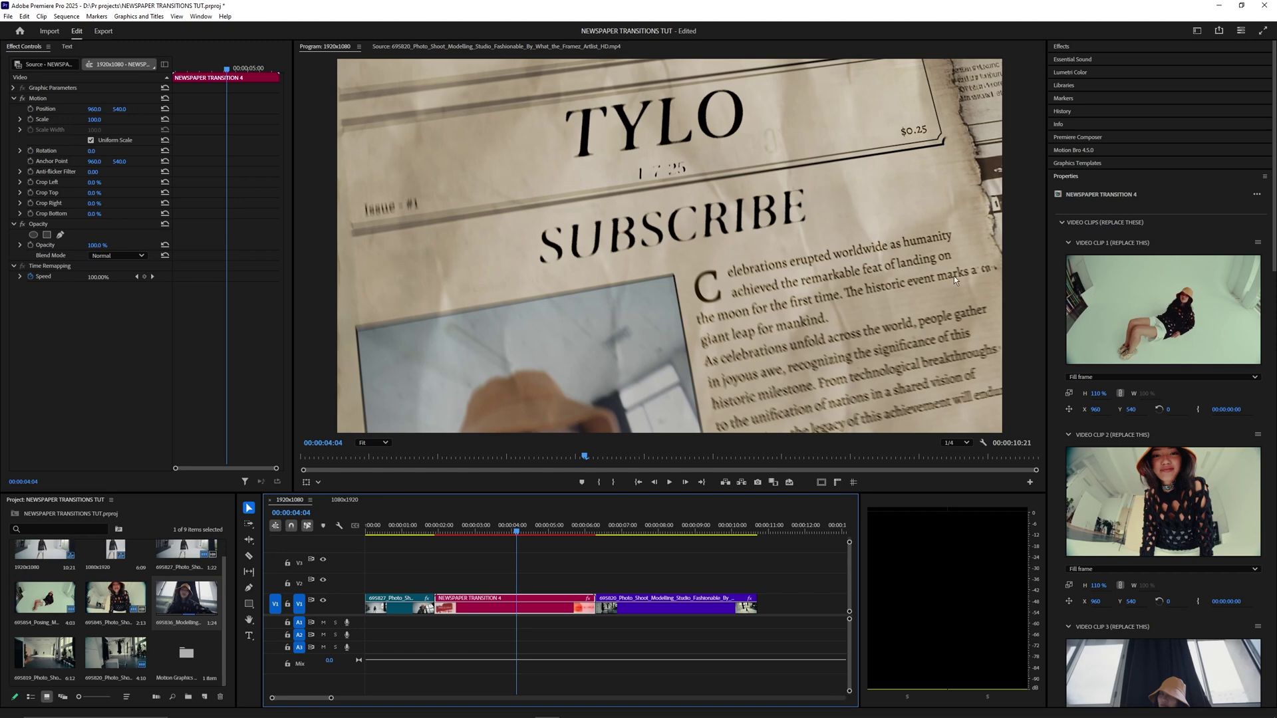
Examine the newspaper headlines and article text up close in the program monitor, then restore the view to Fit
scroll(845, 359, up, 3)
drag(845, 359, 816, 339)
click(384, 444)
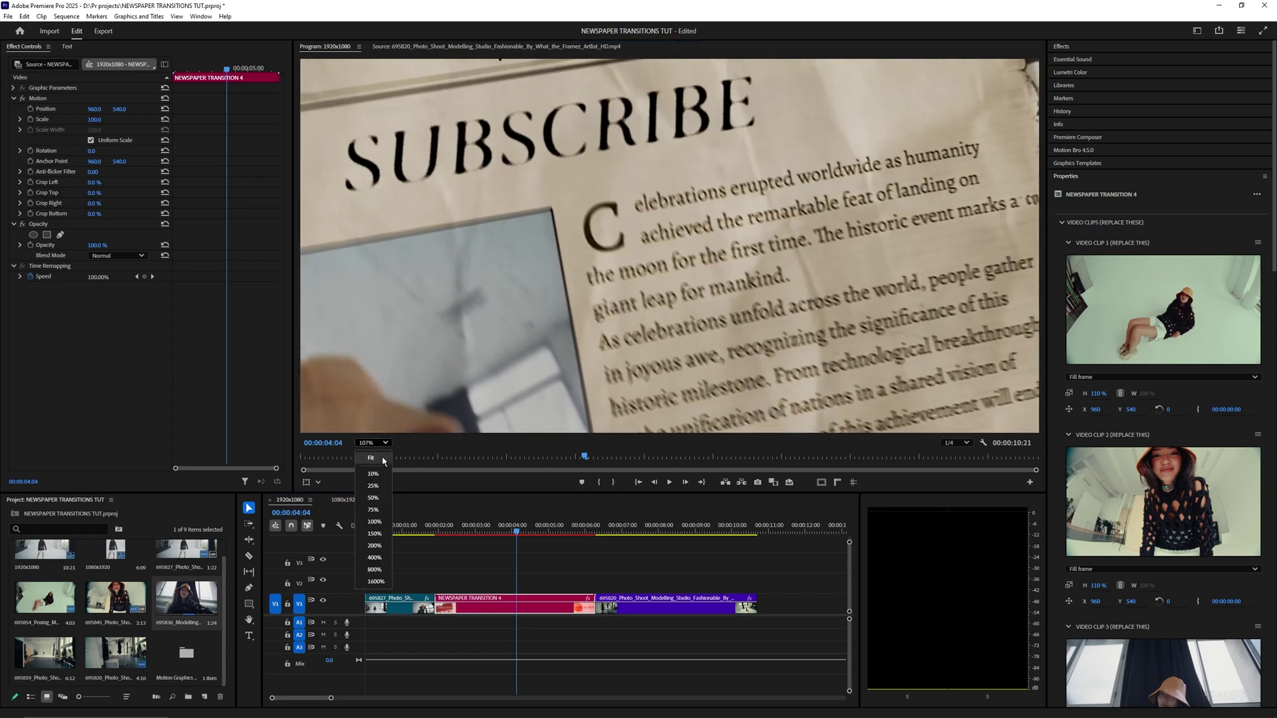
click(372, 458)
scroll(738, 302, up, 2)
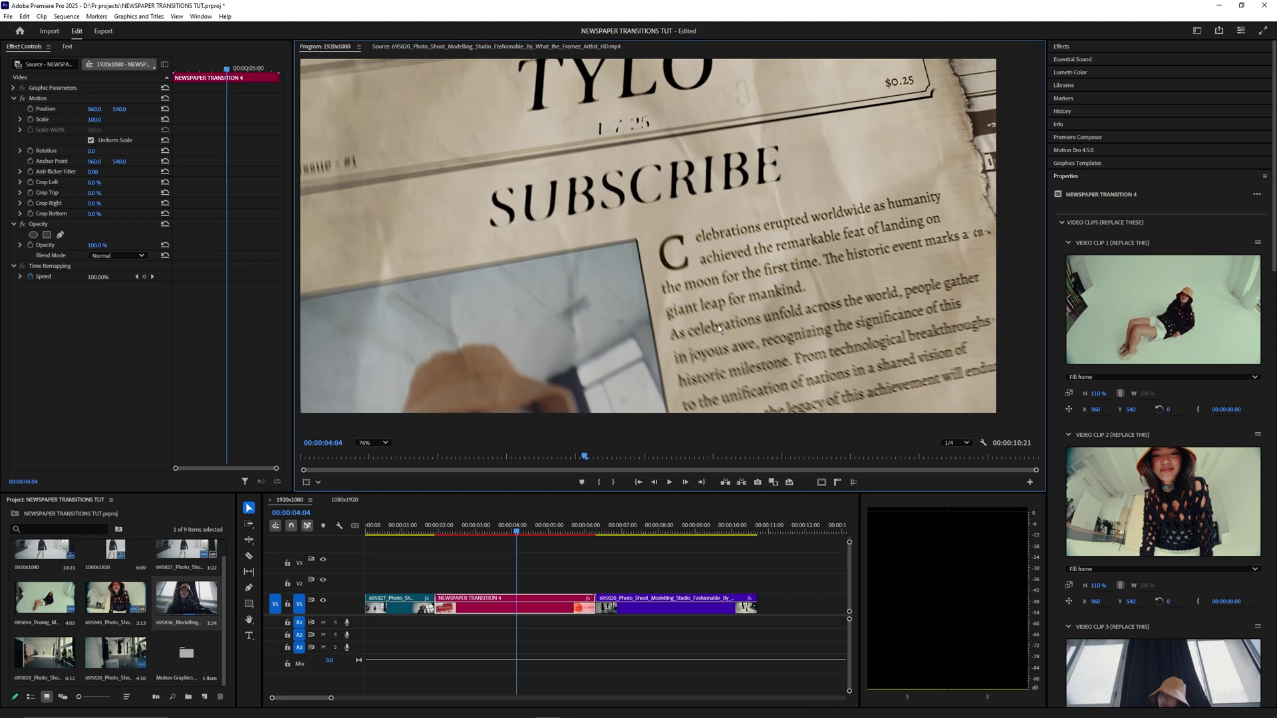
scroll(717, 326, down, 1)
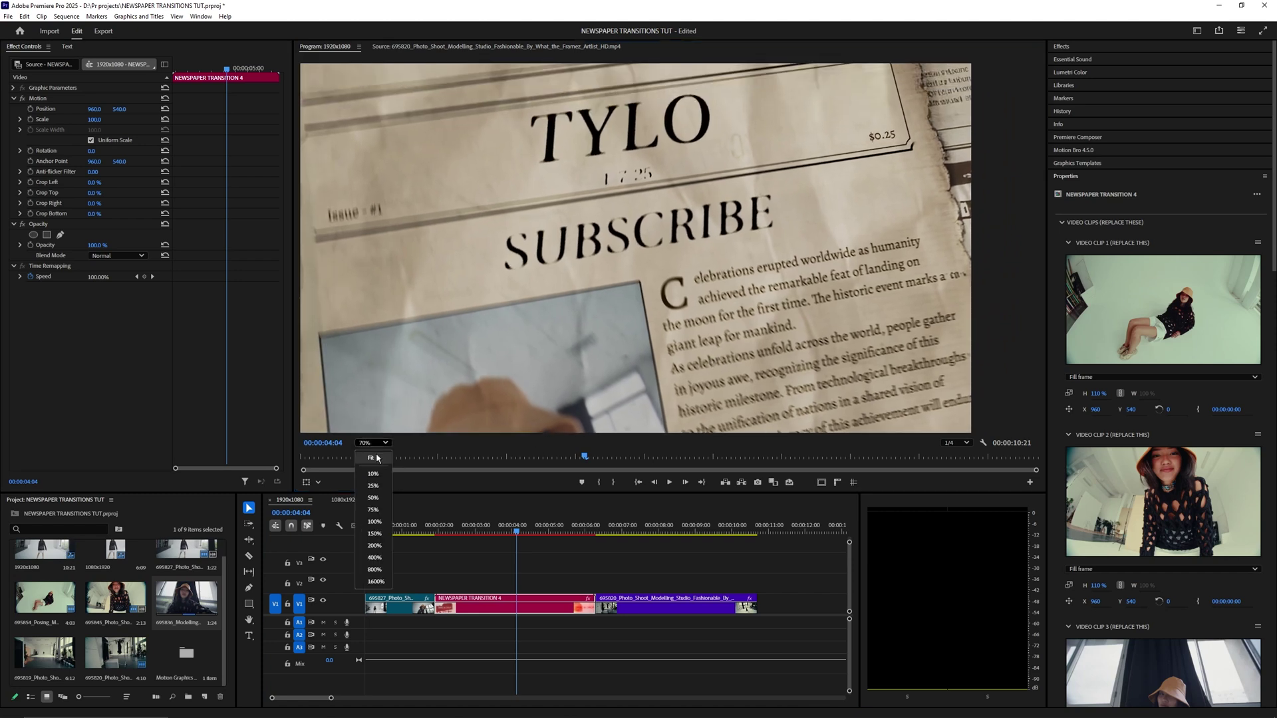
click(372, 442)
click(372, 458)
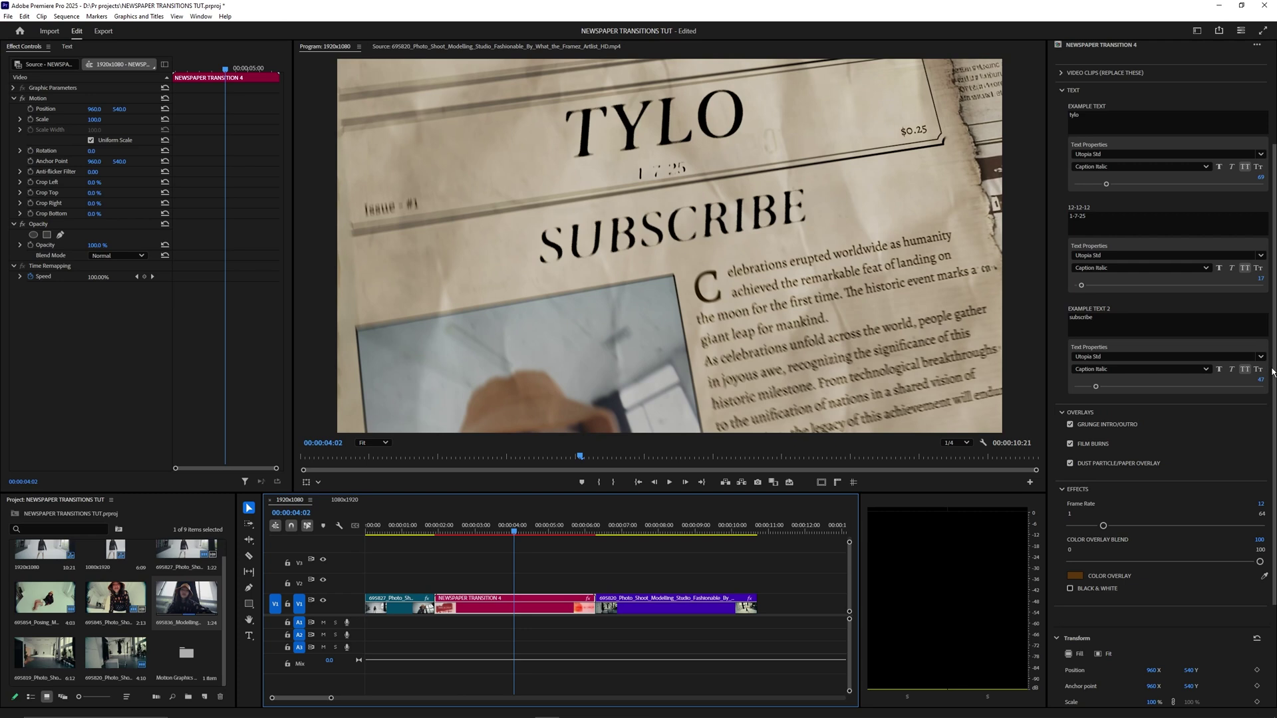
Review the GRUNGE INTRO/OUTRO overlay near the start of the transition at 00:00:02:06
drag(1272, 372, 1271, 414)
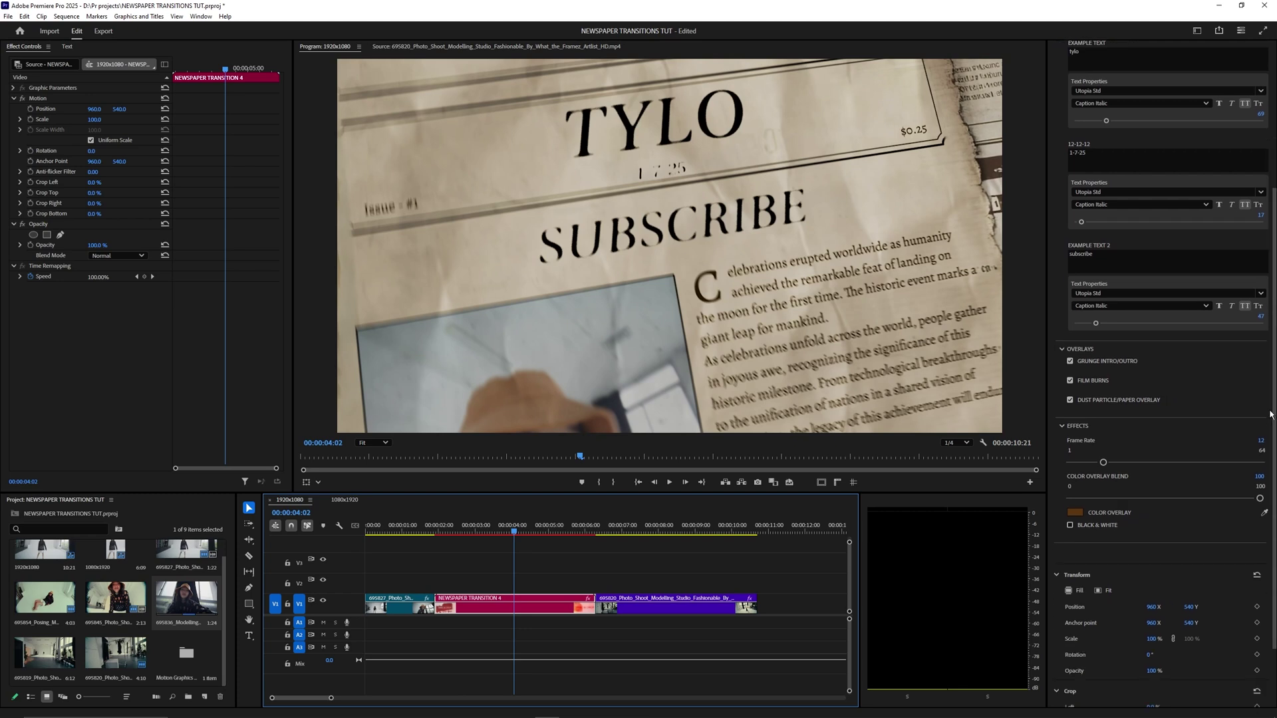
click(1071, 363)
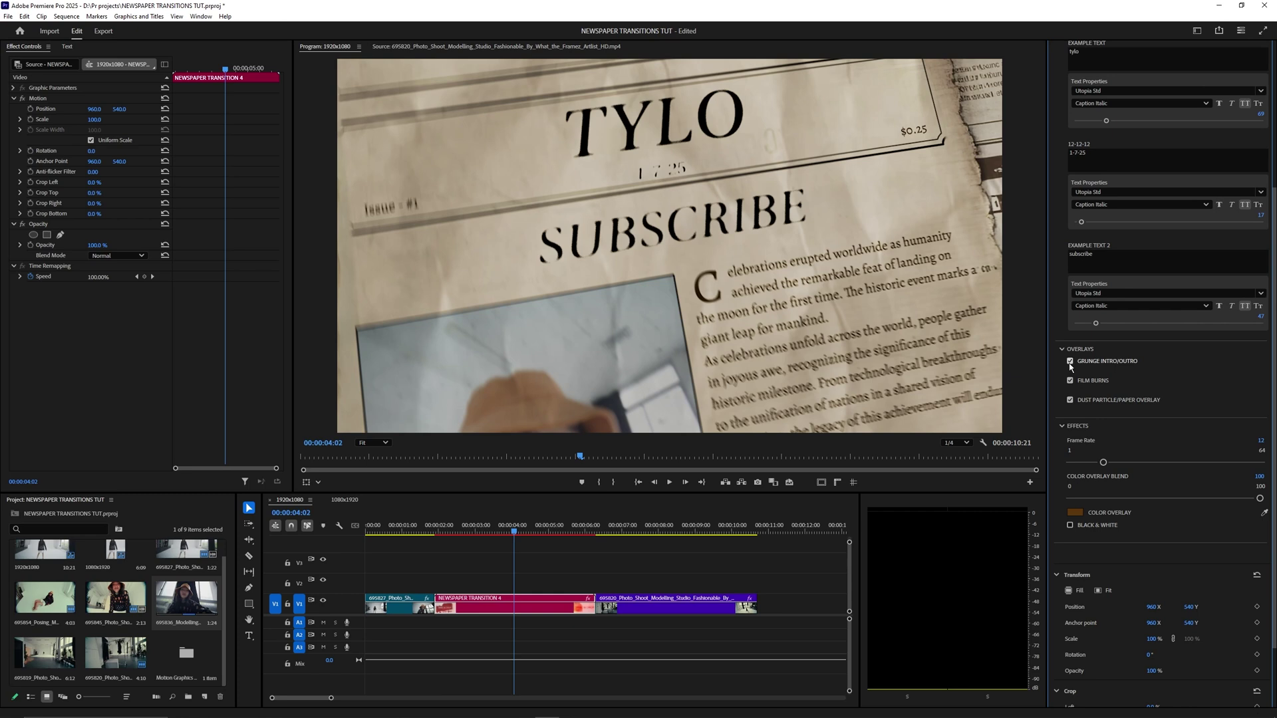
click(448, 530)
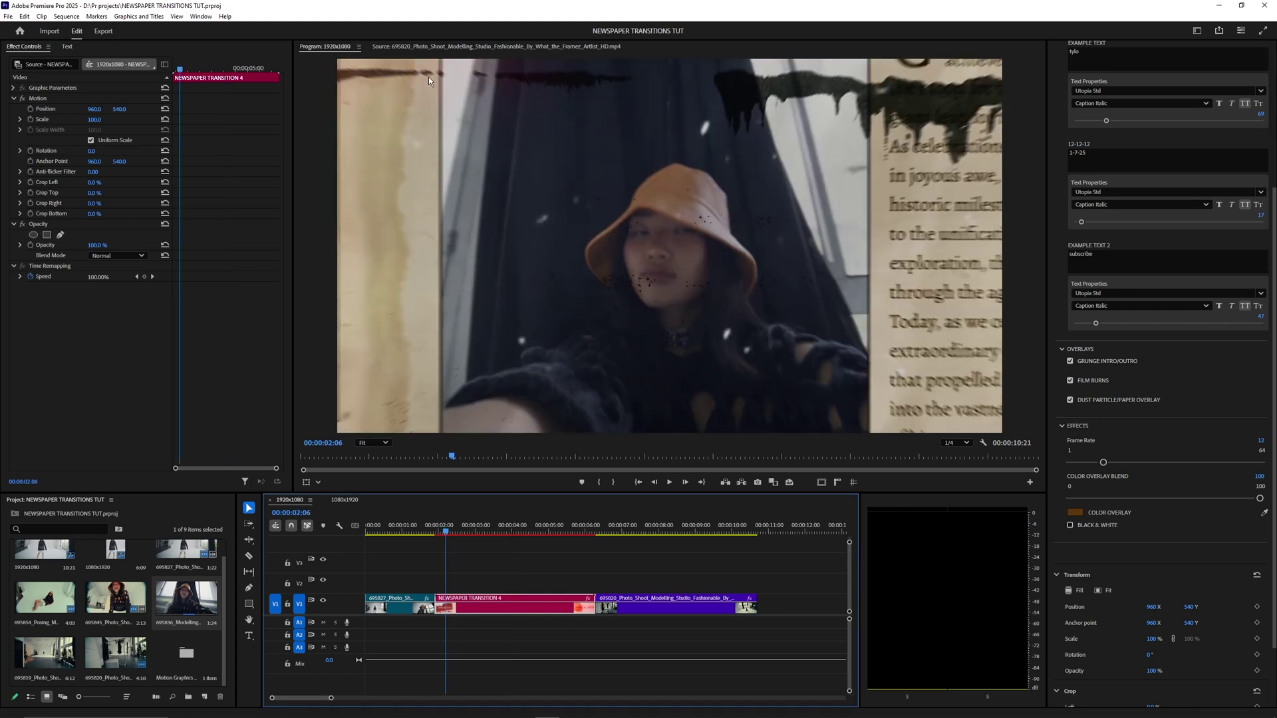
Toggle the GRUNGE INTRO/OUTRO overlay, and the FILM BURNS overlay at 00:00:02:00, off and back on to compare the transition's opening
click(1070, 362)
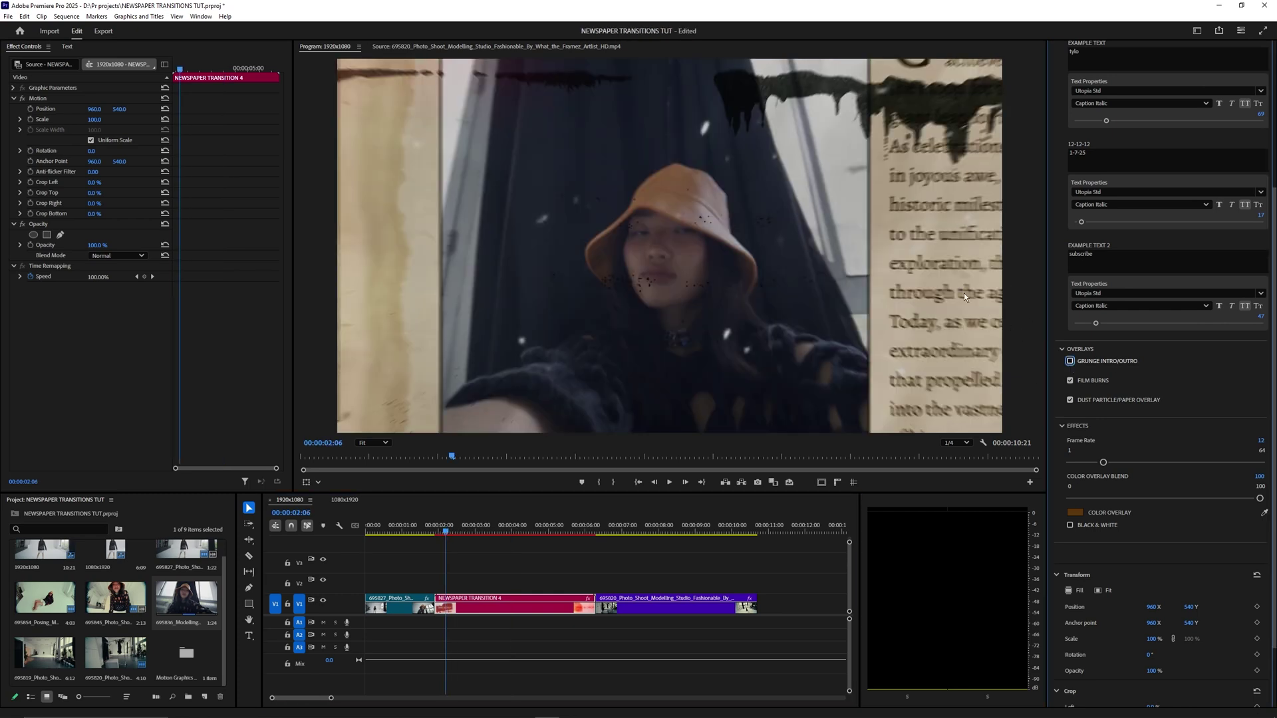
click(1071, 361)
drag(449, 526, 438, 527)
click(1070, 381)
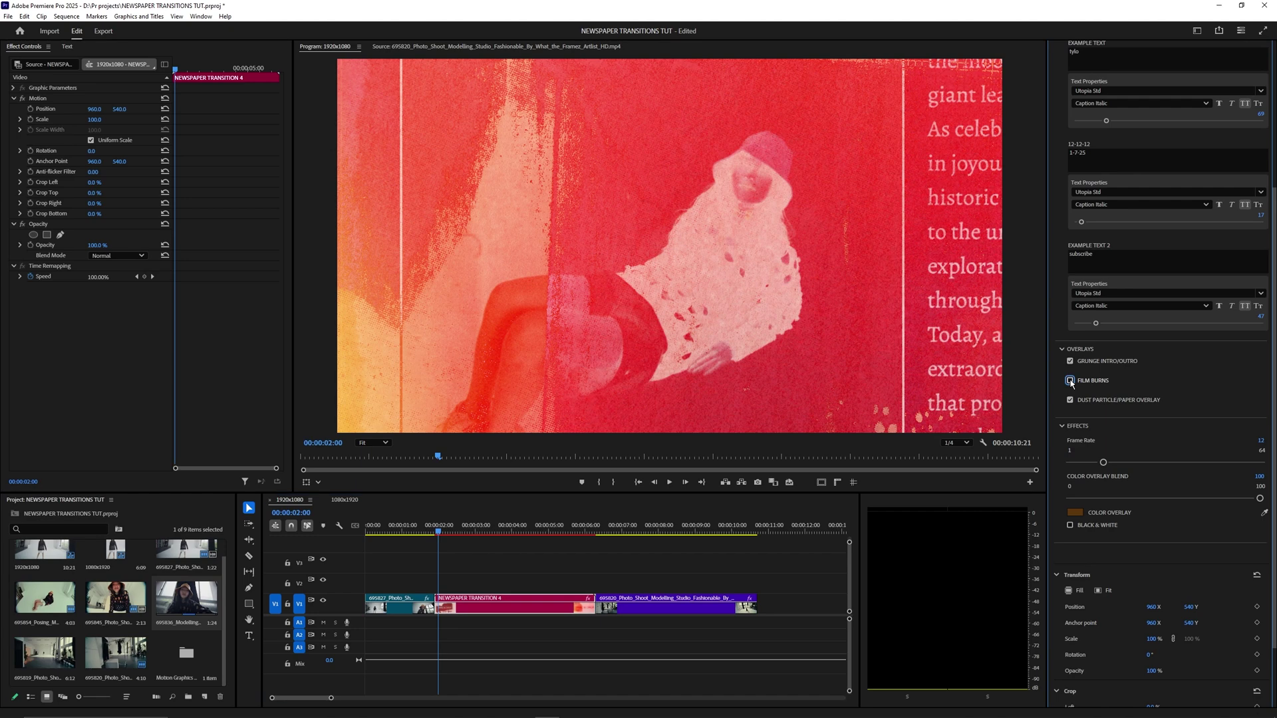
click(1071, 381)
Toggle the DUST PARTICLE/PAPER OVERLAY off and on at 00:00:03:25 to compare the newspaper texture
click(506, 527)
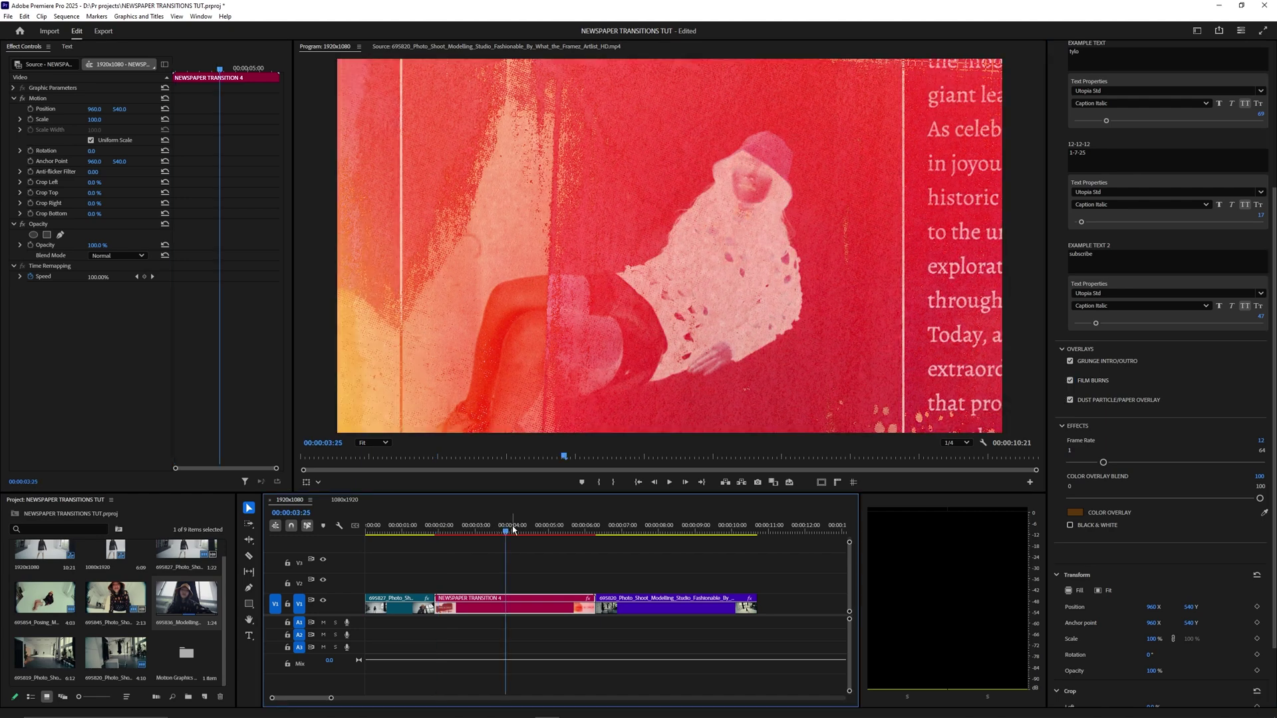
click(1070, 400)
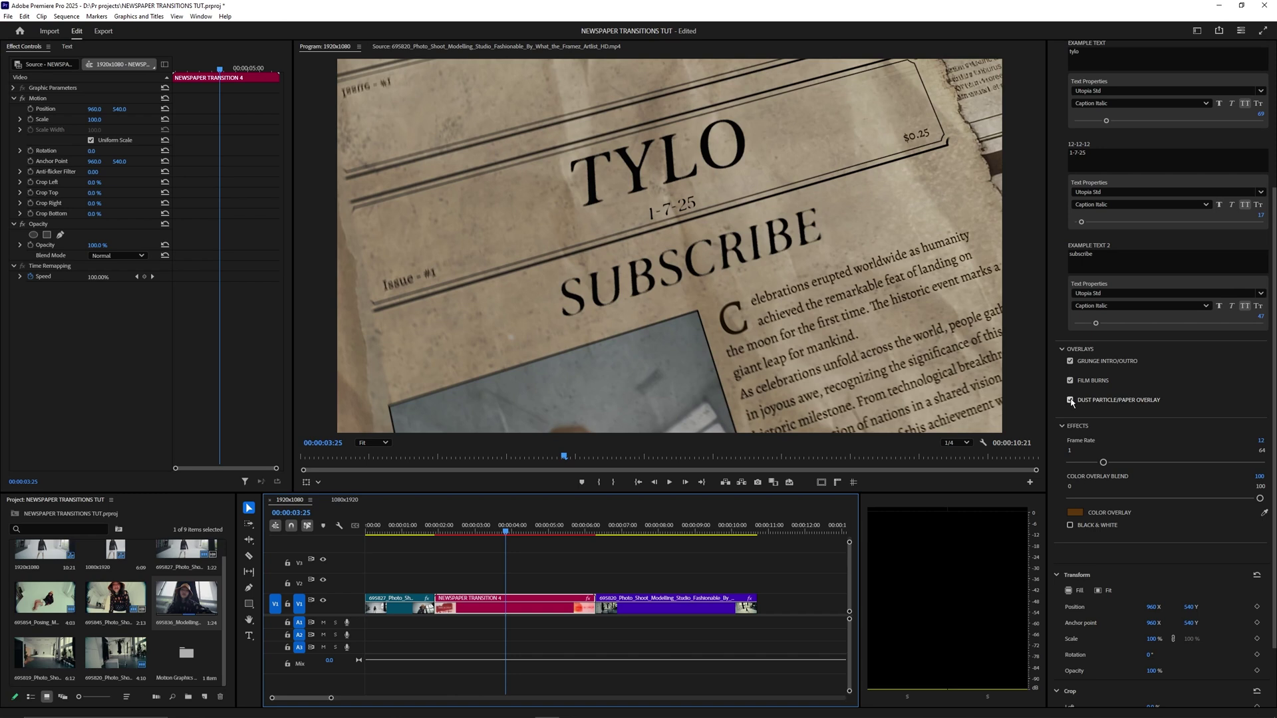
click(1070, 400)
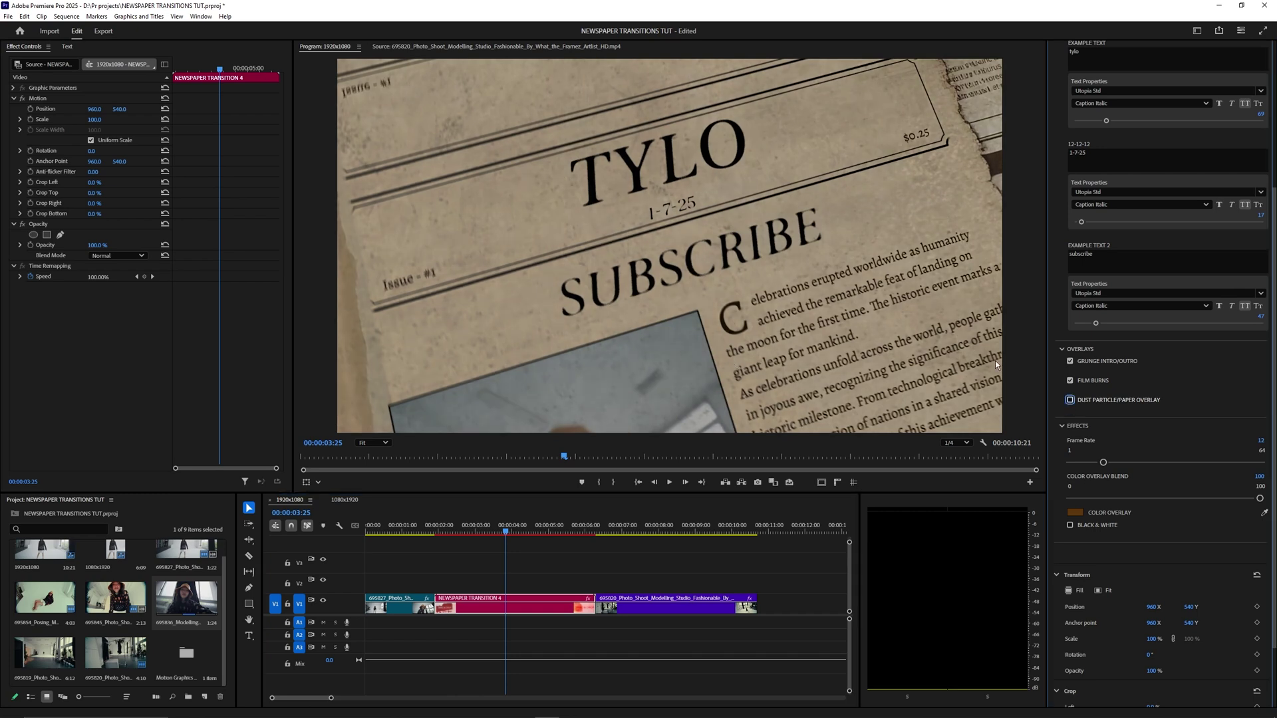
click(1079, 396)
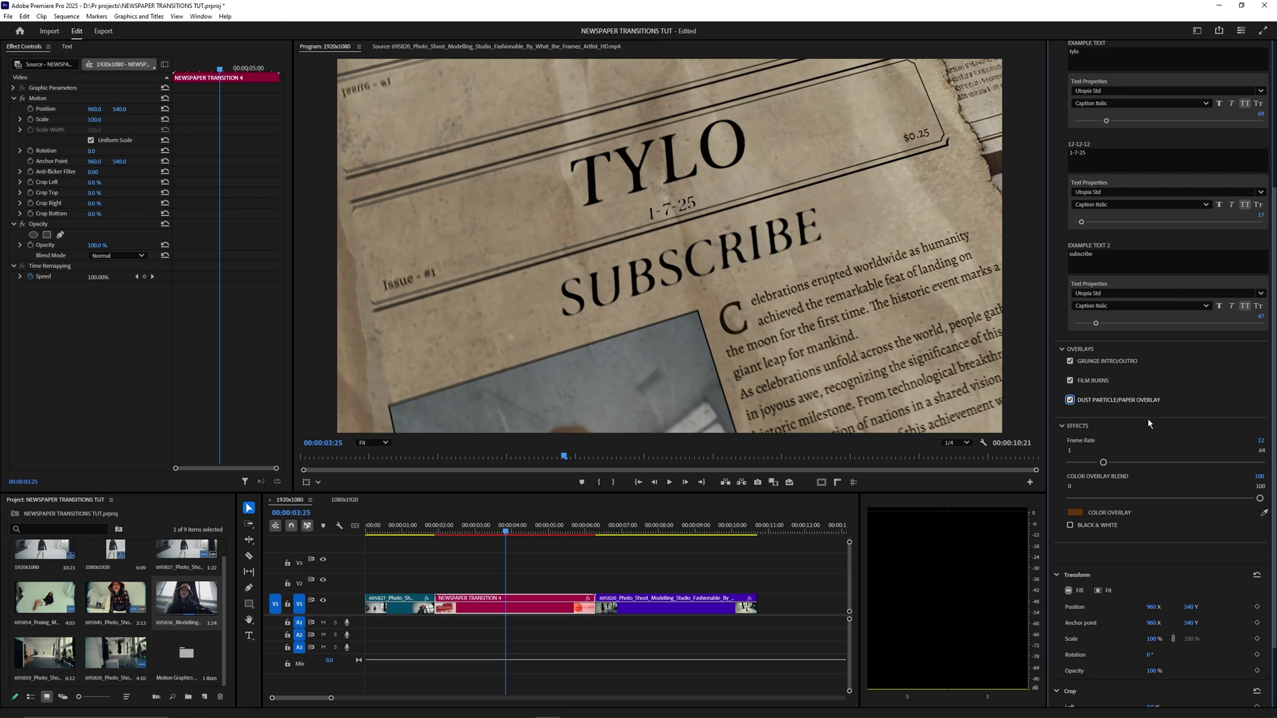
scroll(1234, 352, down, 3)
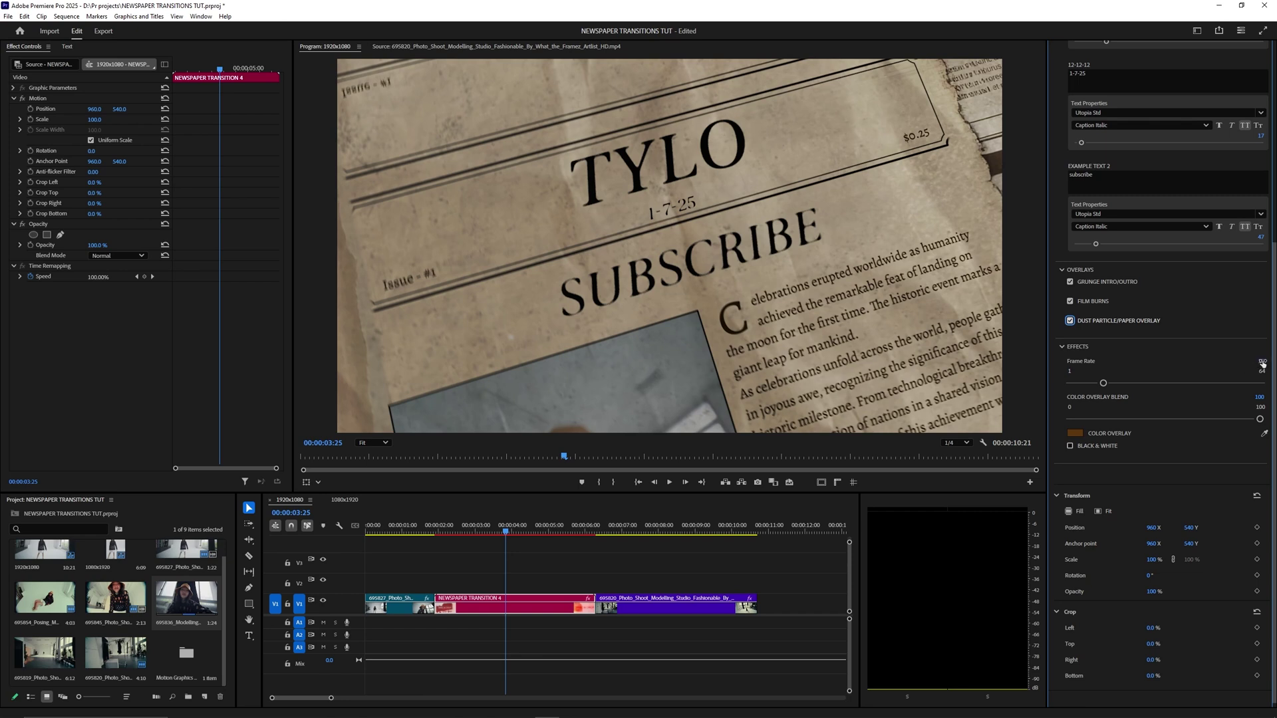
click(1070, 320)
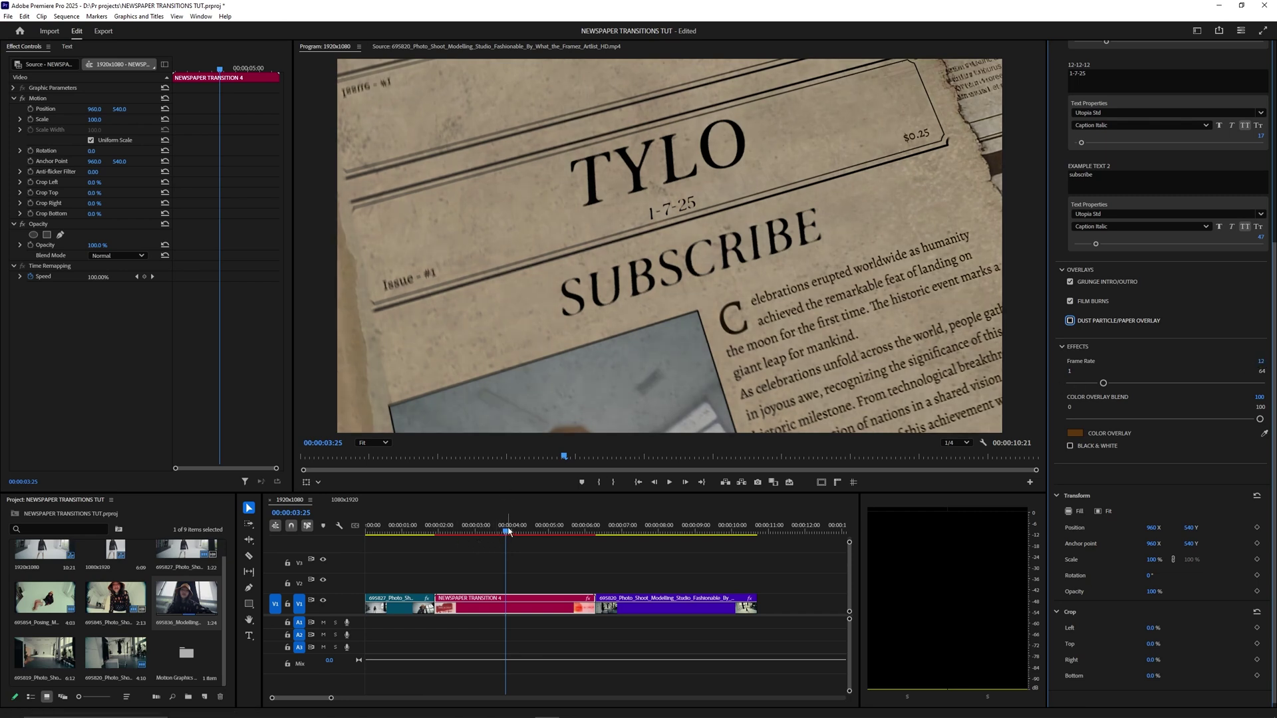
Try a Frame Rate of 30 on NEWSPAPER TRANSITION 4 and play back the transition to judge the motion
drag(508, 531, 496, 531)
click(515, 572)
click(522, 600)
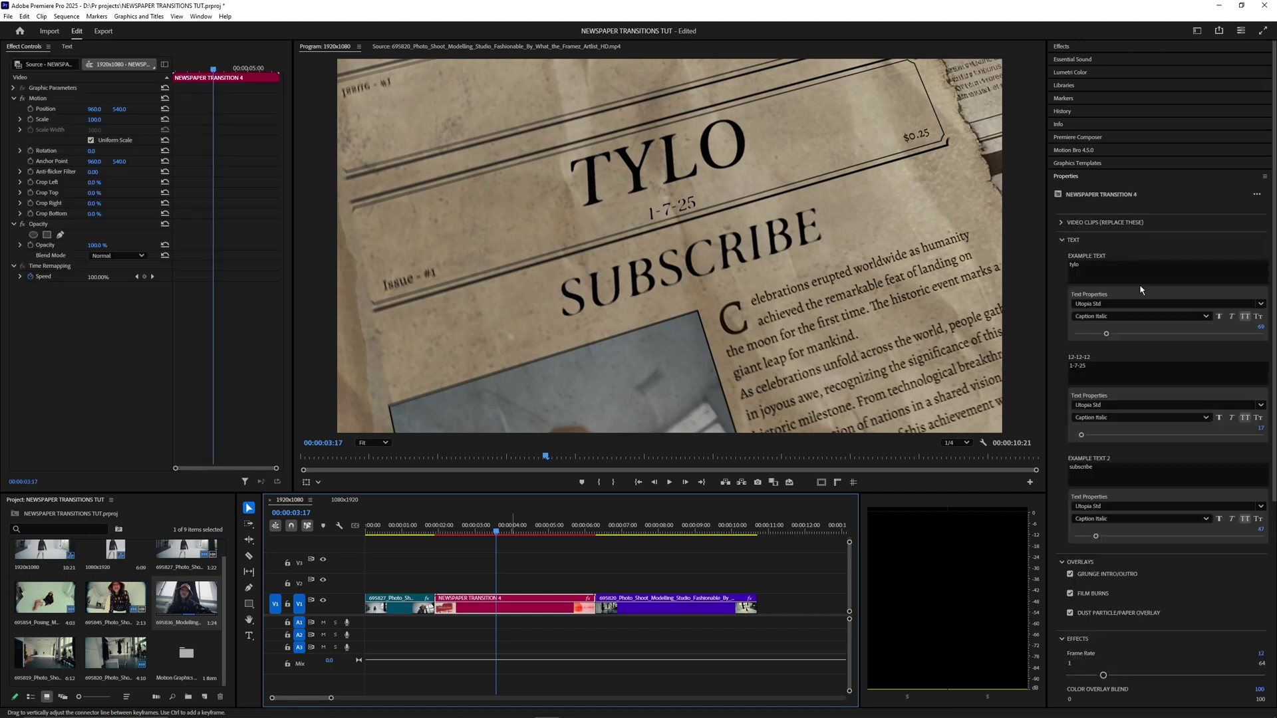
drag(1274, 296, 1268, 478)
click(1261, 383)
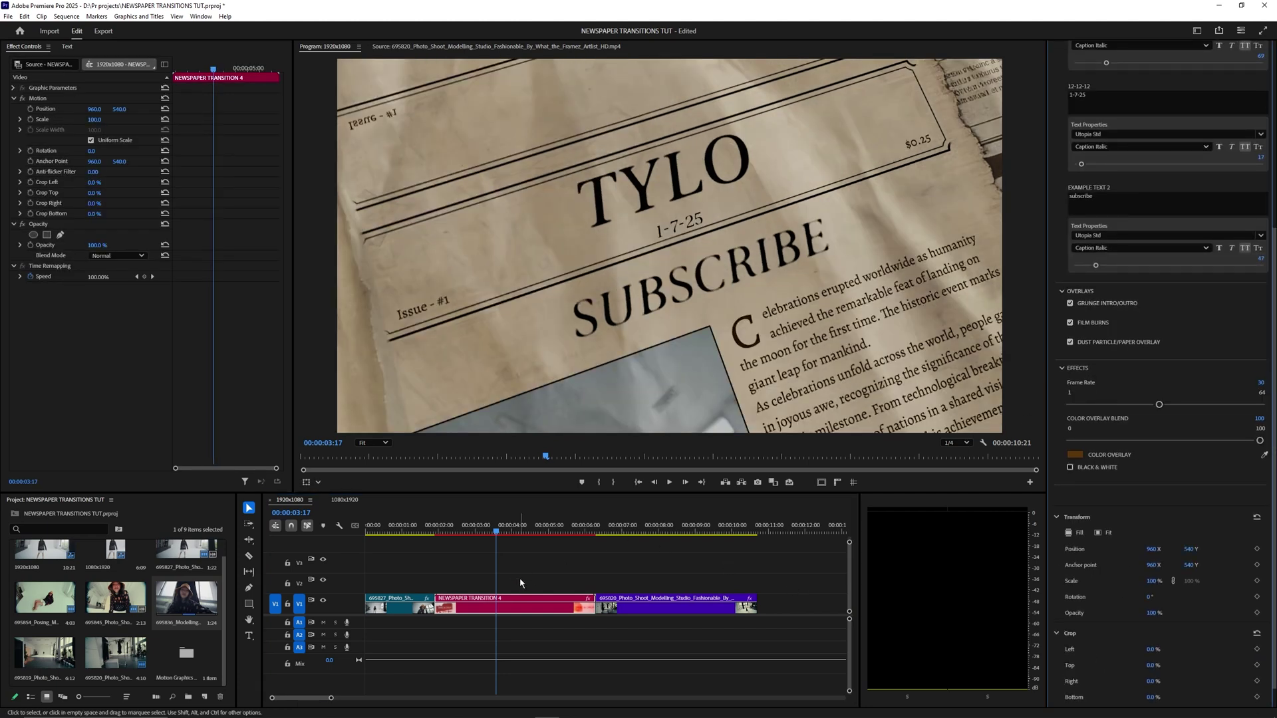
click(516, 596)
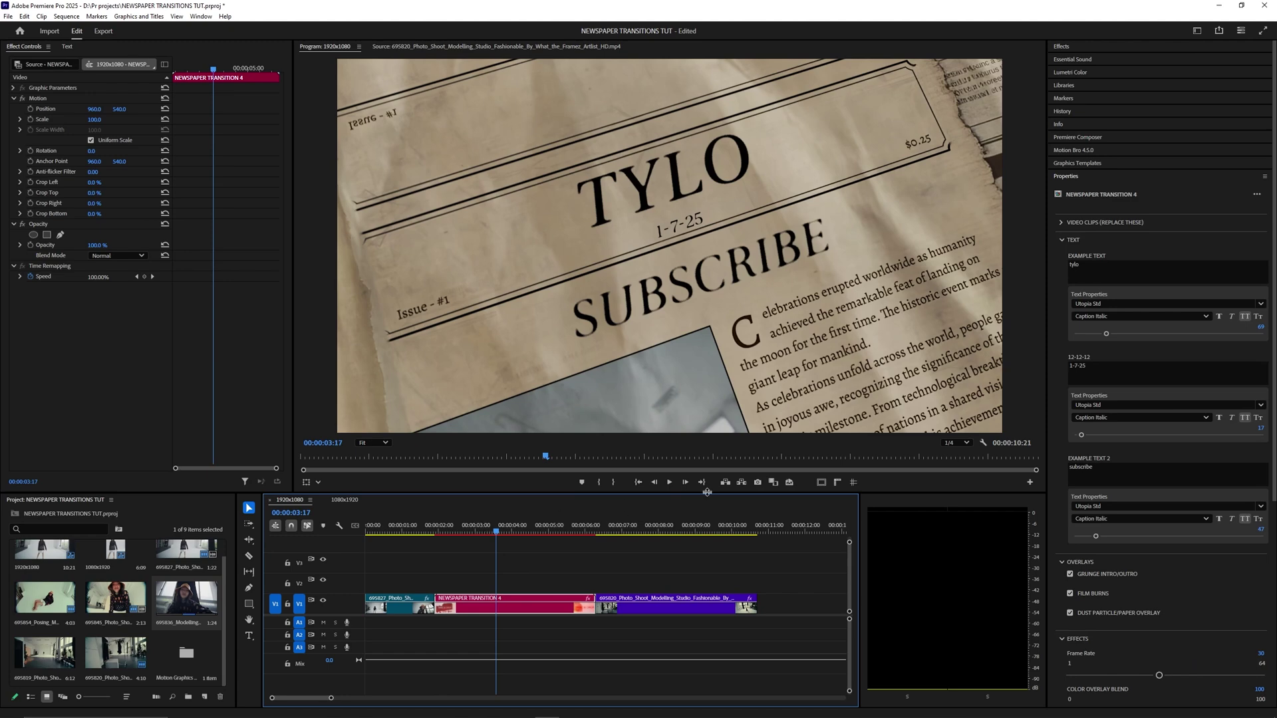
click(452, 530)
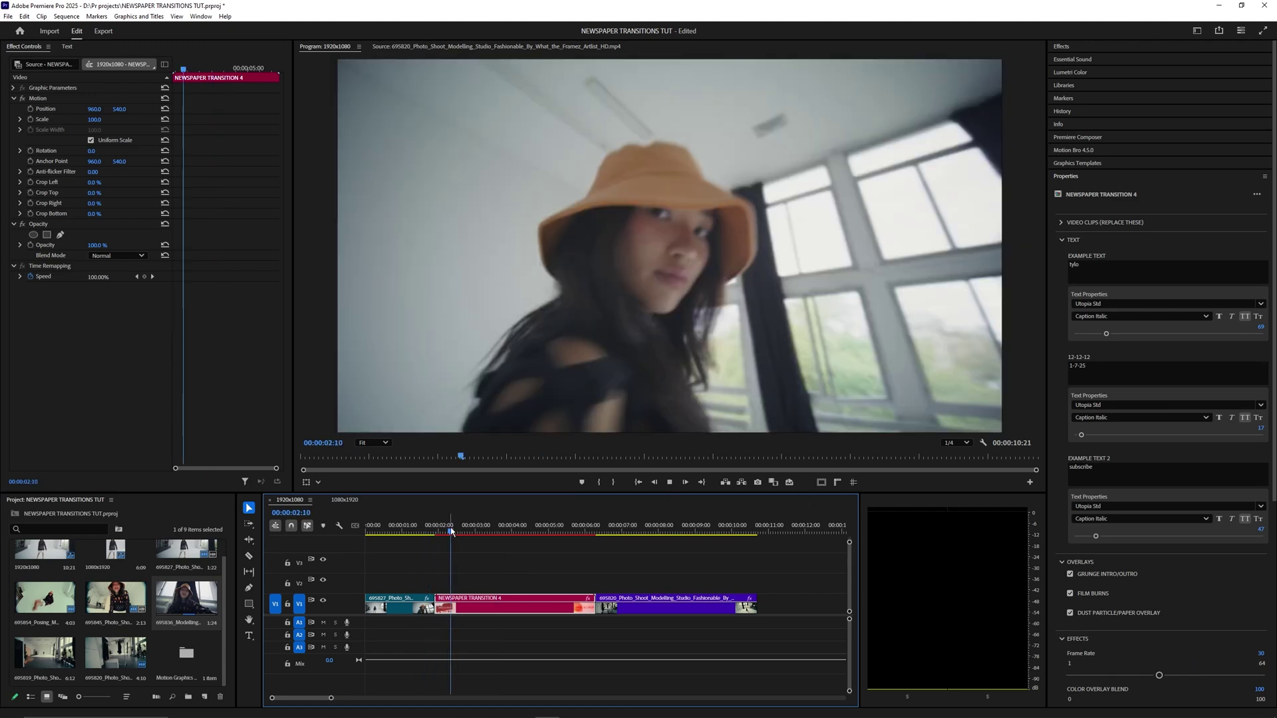
key(space)
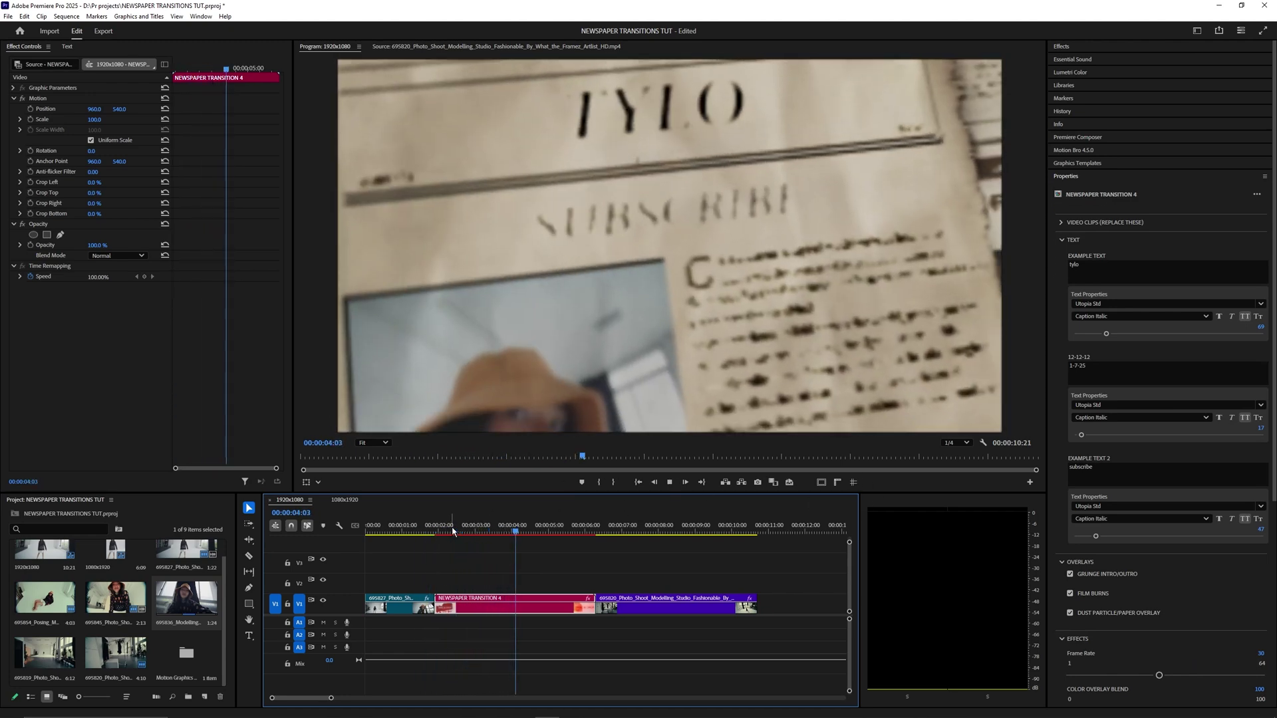
key(space)
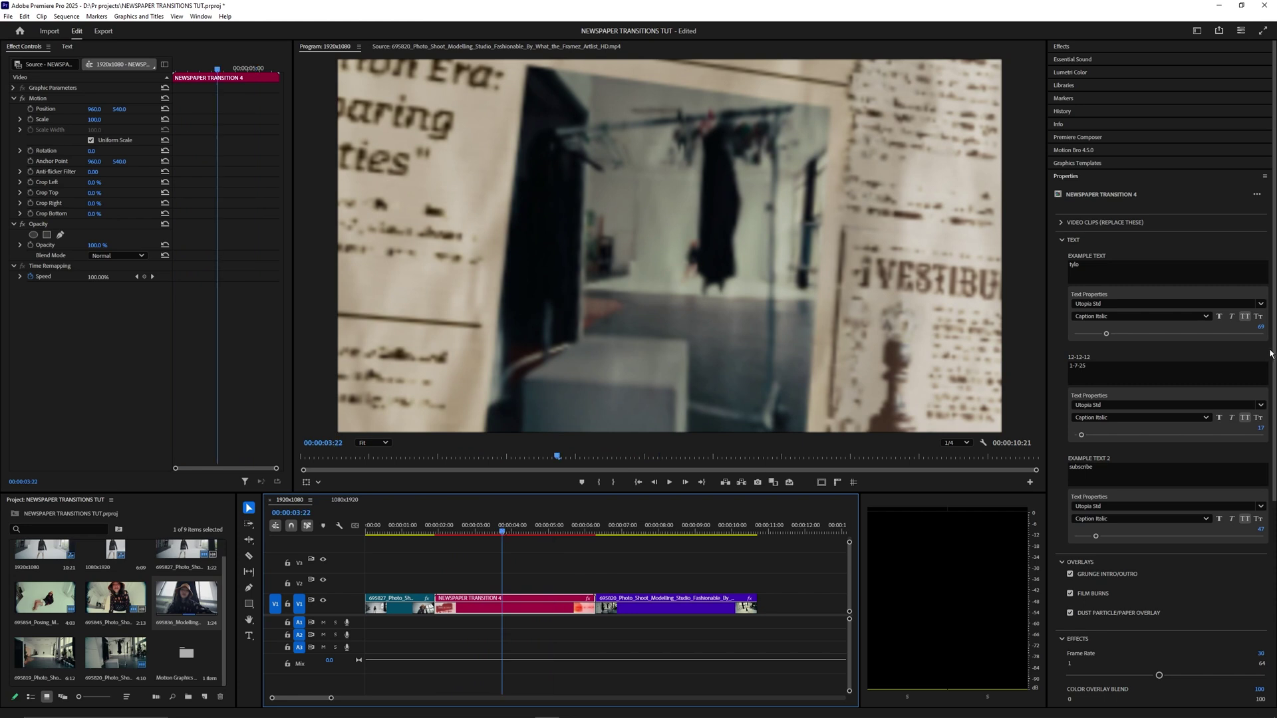
Try a Frame Rate of 8 on the transition and play it back
scroll(1264, 380, down, 5)
click(1261, 366)
text(8)
key(Return)
click(491, 527)
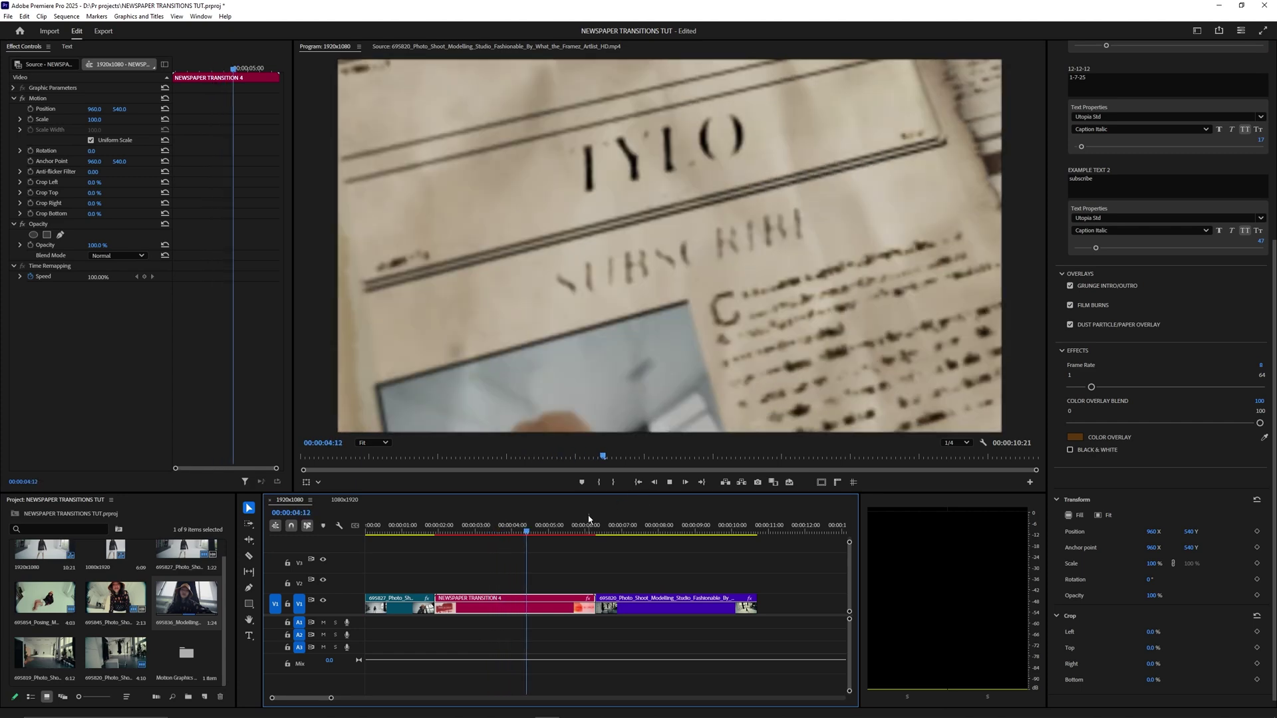
key(space)
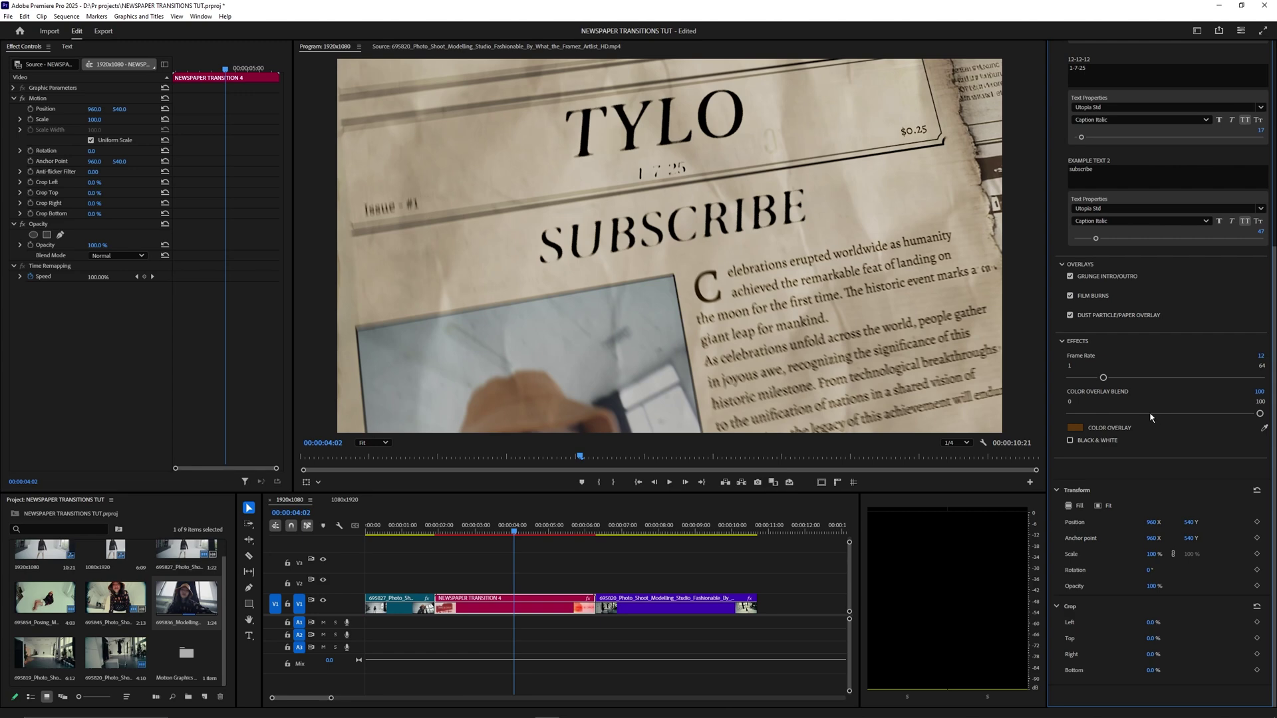
Test a lower COLOR OVERLAY BLEND, return it to 100, and change the COLOR OVERLAY to orange-red
drag(1122, 415, 1090, 416)
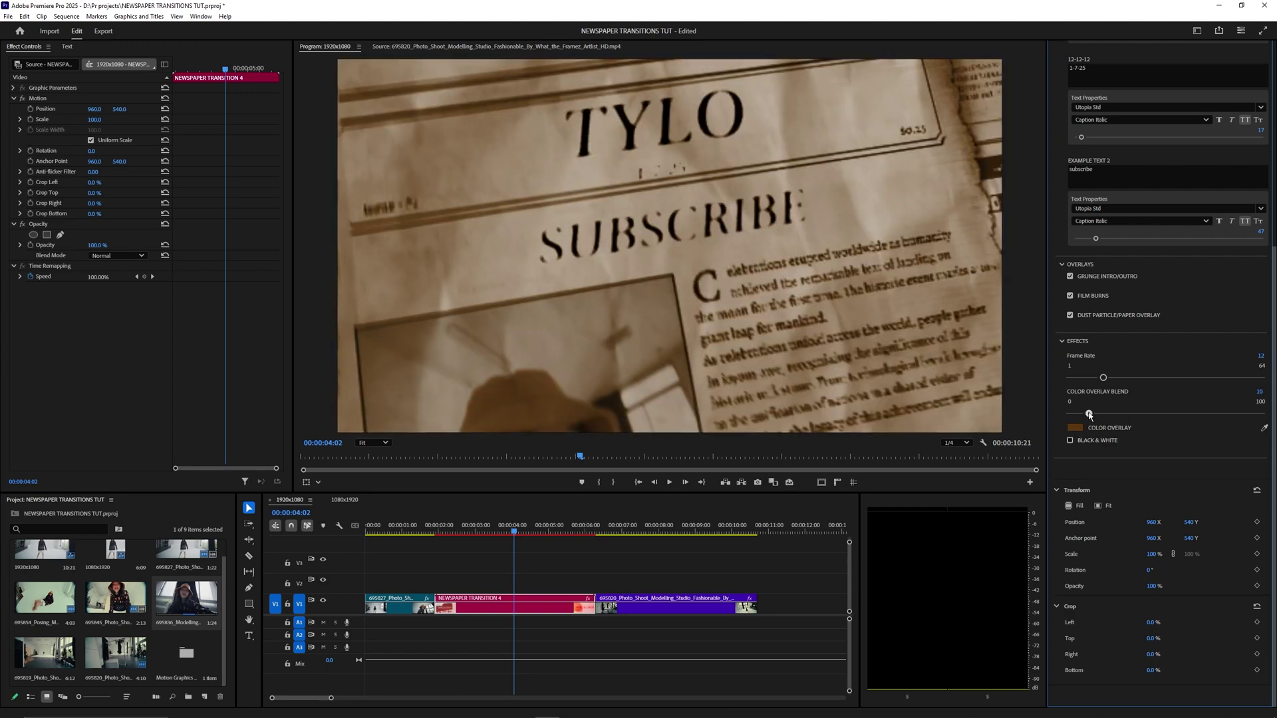
drag(1168, 416, 1263, 417)
click(1075, 427)
drag(657, 302, 669, 316)
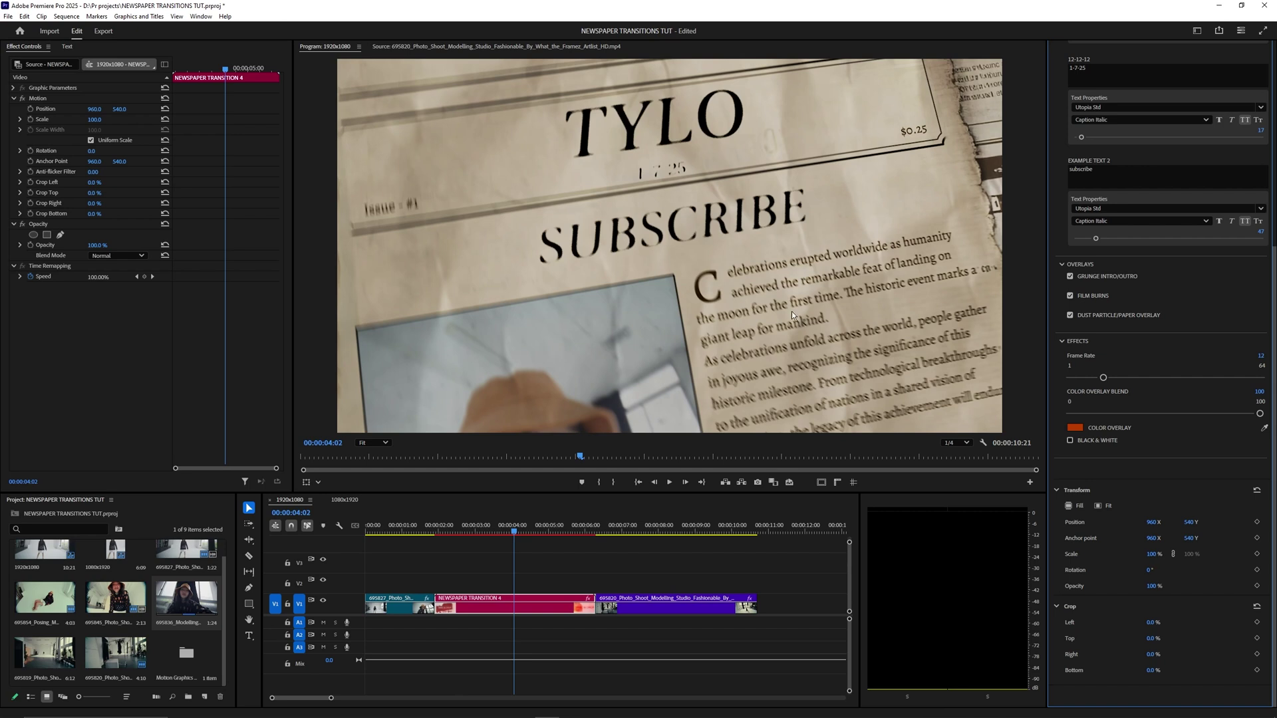
Try the BLACK & WHITE effect on the transition, check it at two points in time, and switch it off again
click(1070, 441)
click(453, 526)
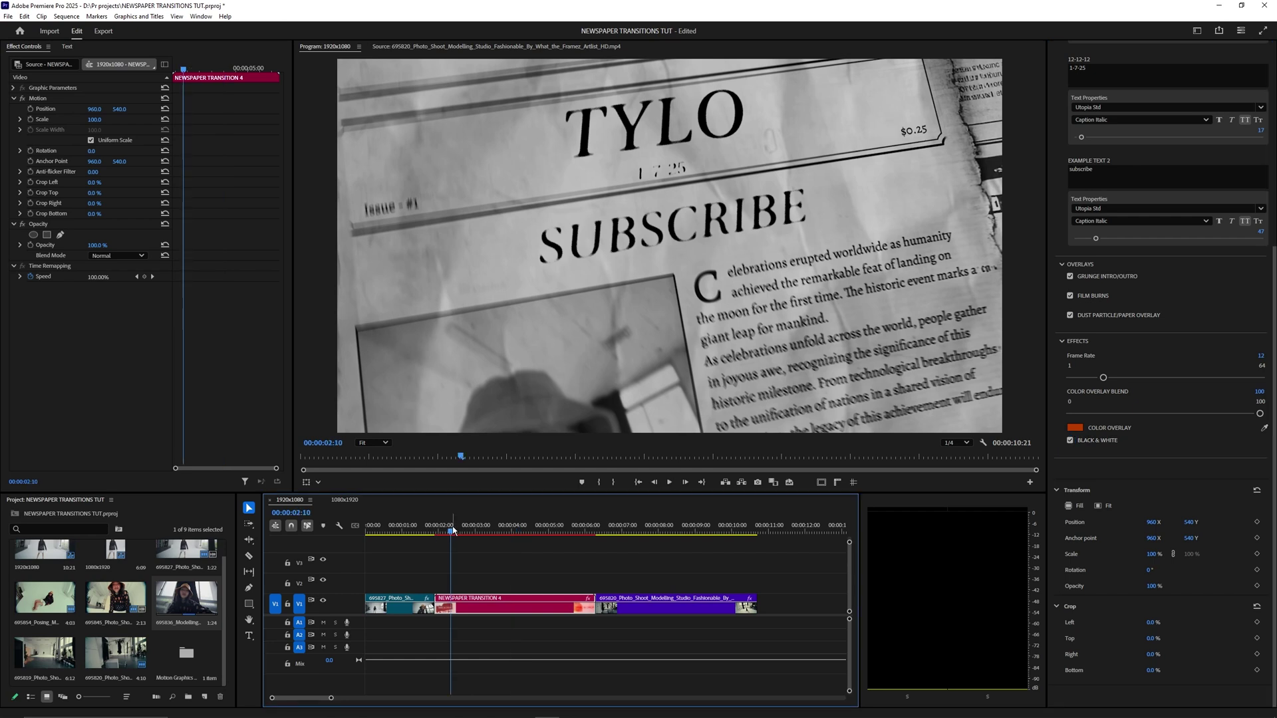
click(512, 526)
click(1071, 442)
Expand the VIDEO CLIPS (REPLACE THESE) group in the NEWSPAPER TRANSITION 4 properties
drag(1274, 399, 1274, 186)
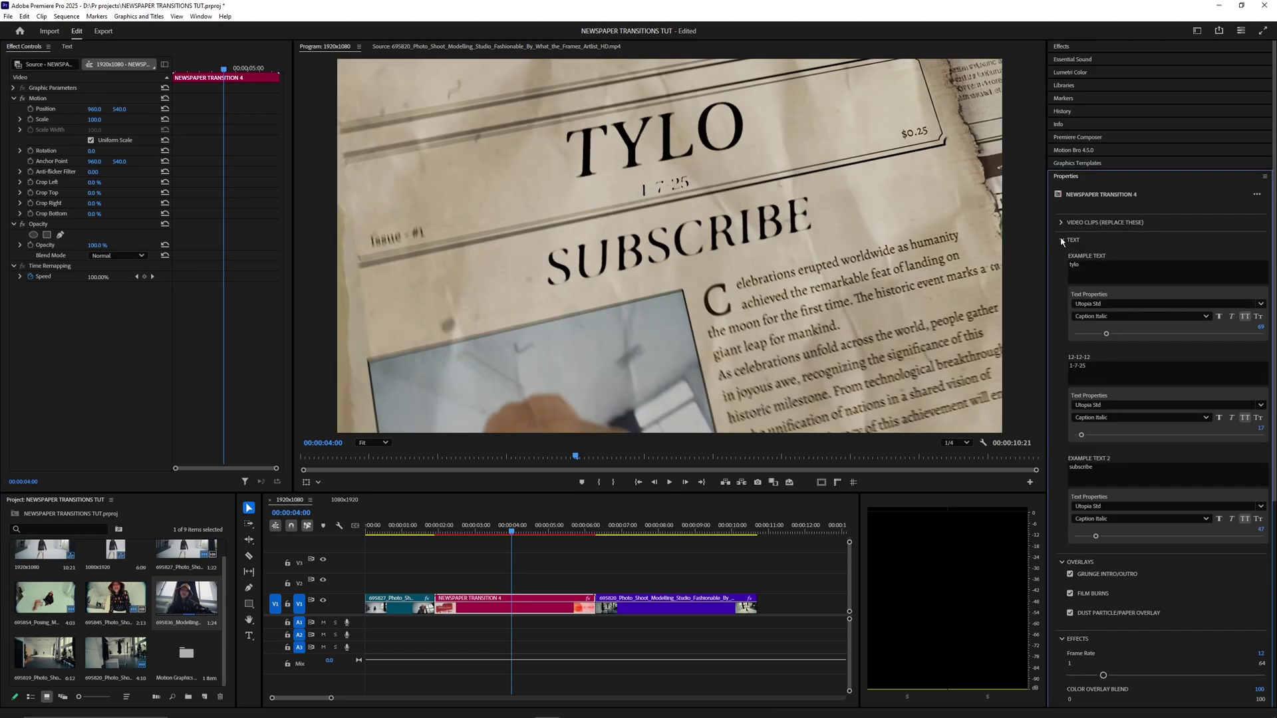
click(1061, 223)
click(1094, 167)
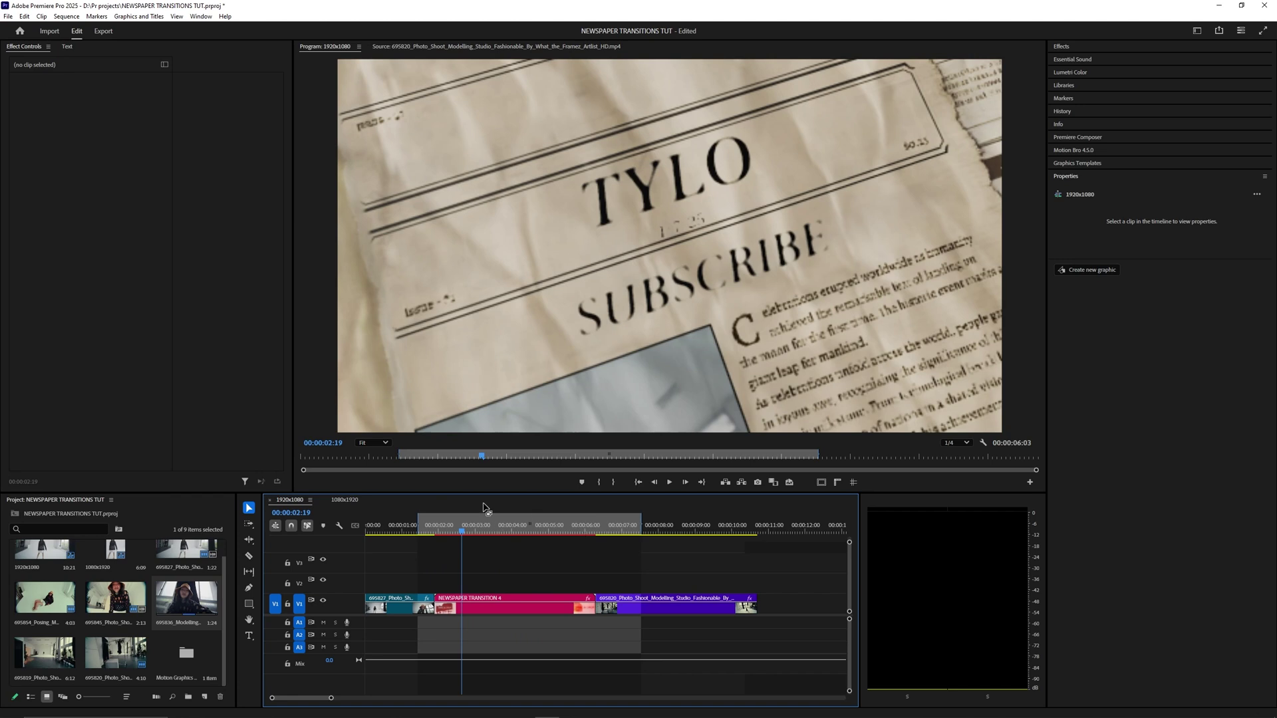
Mark an in-to-out range covering the transition and the adjoining clip ends, and render it from in to out
click(66, 16)
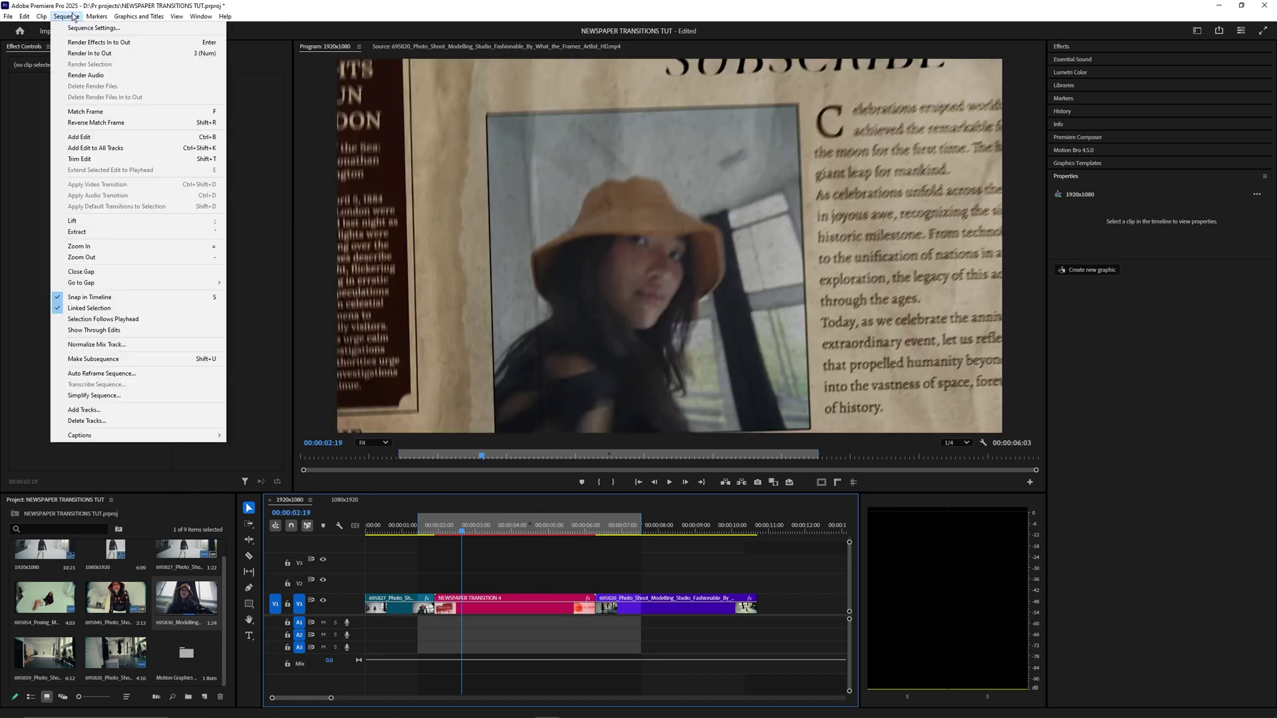
click(106, 53)
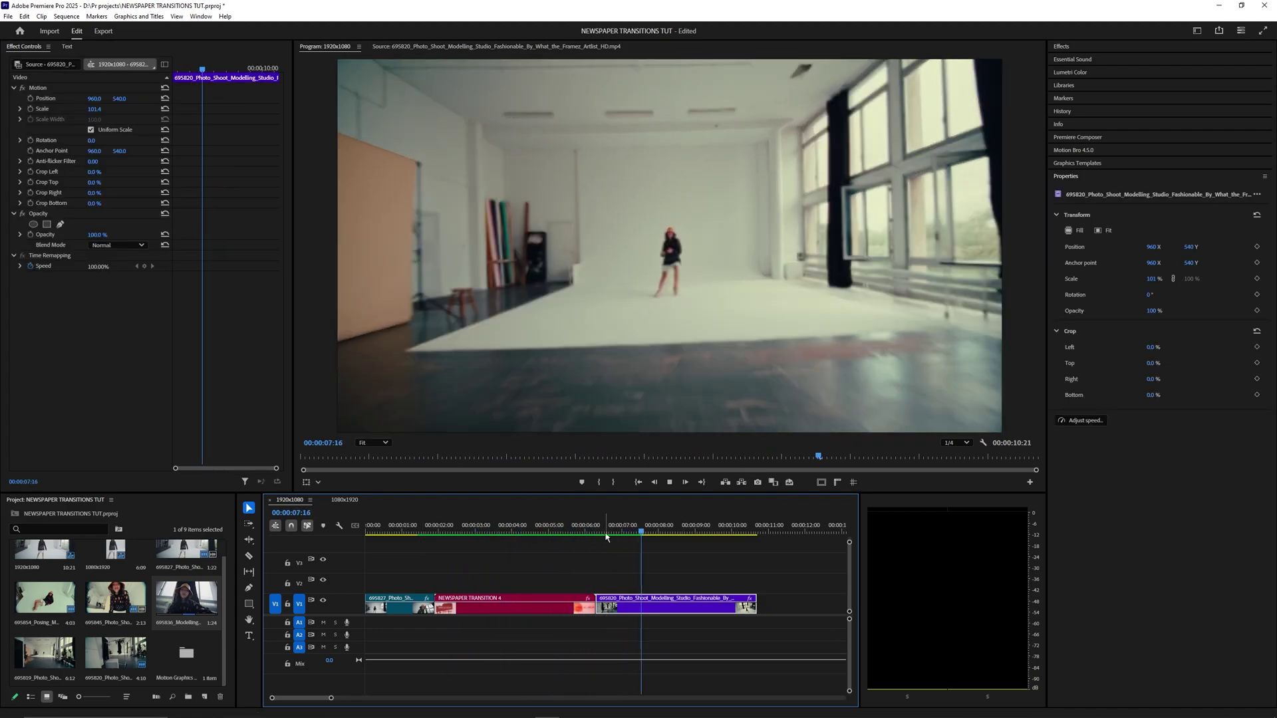
Play back the rendered newspaper transition from the end of the first clip into the second
click(433, 526)
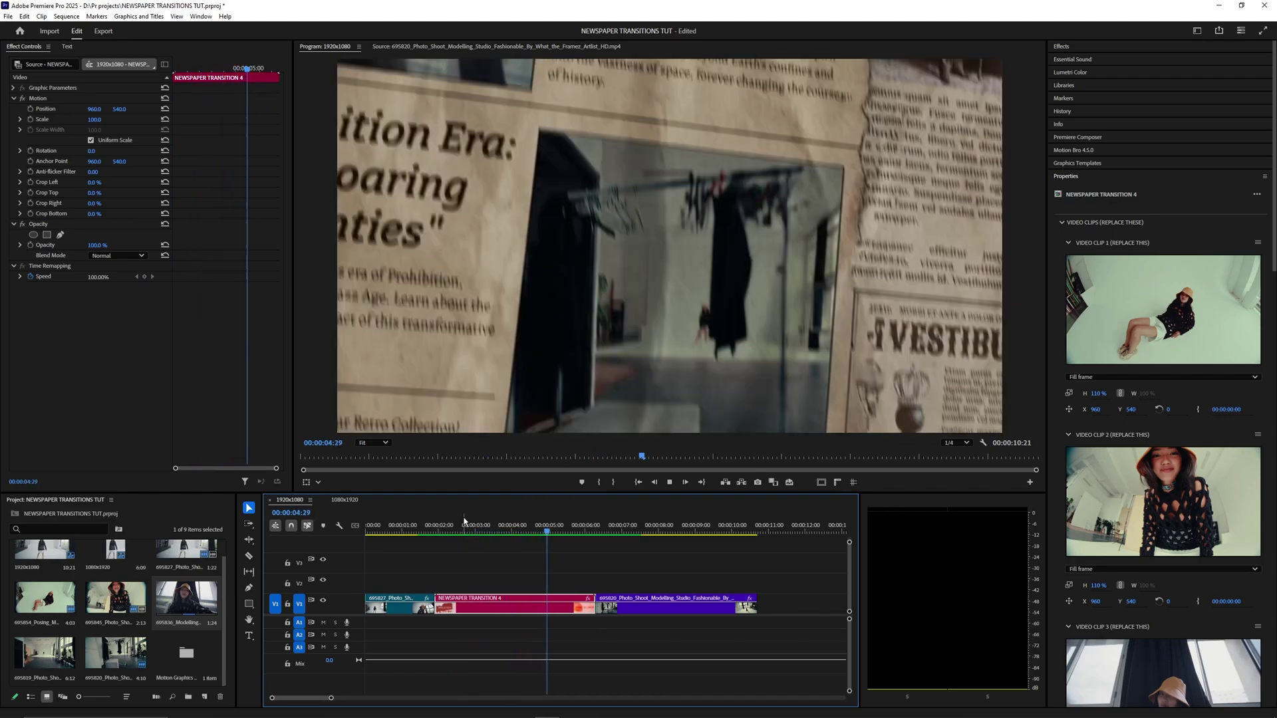
click(545, 529)
drag(546, 530, 446, 539)
key(space)
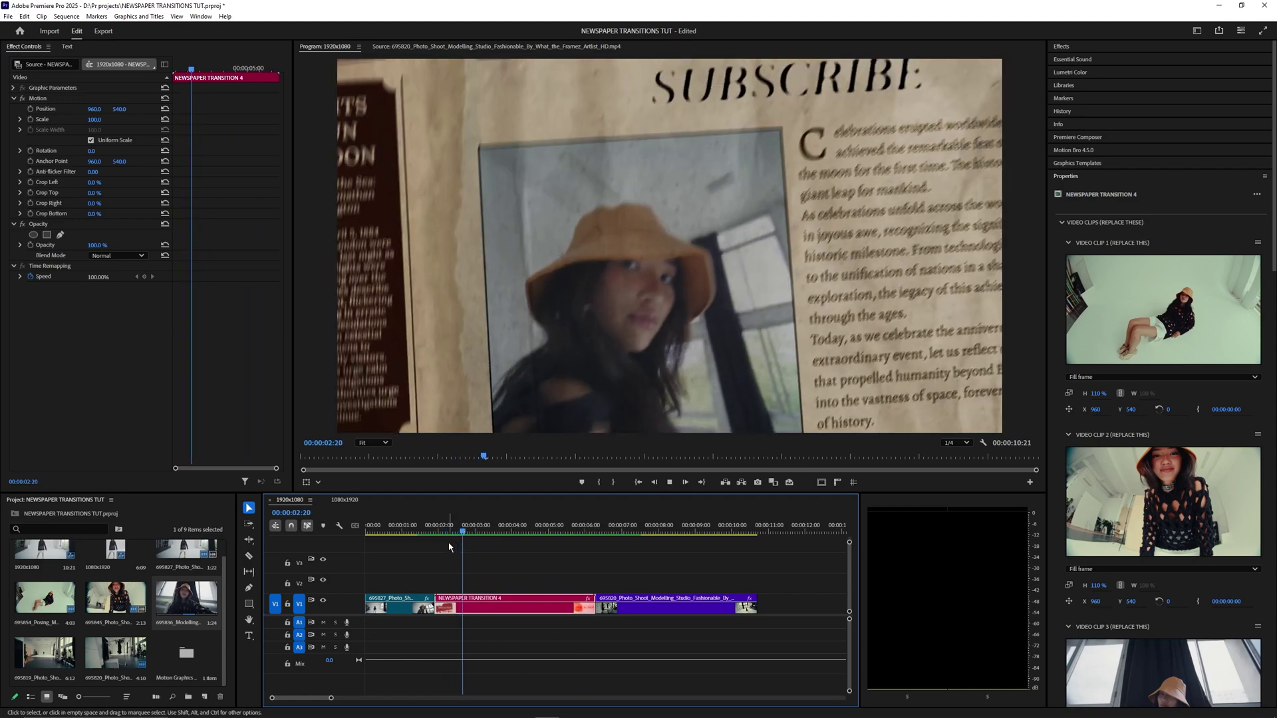
click(437, 532)
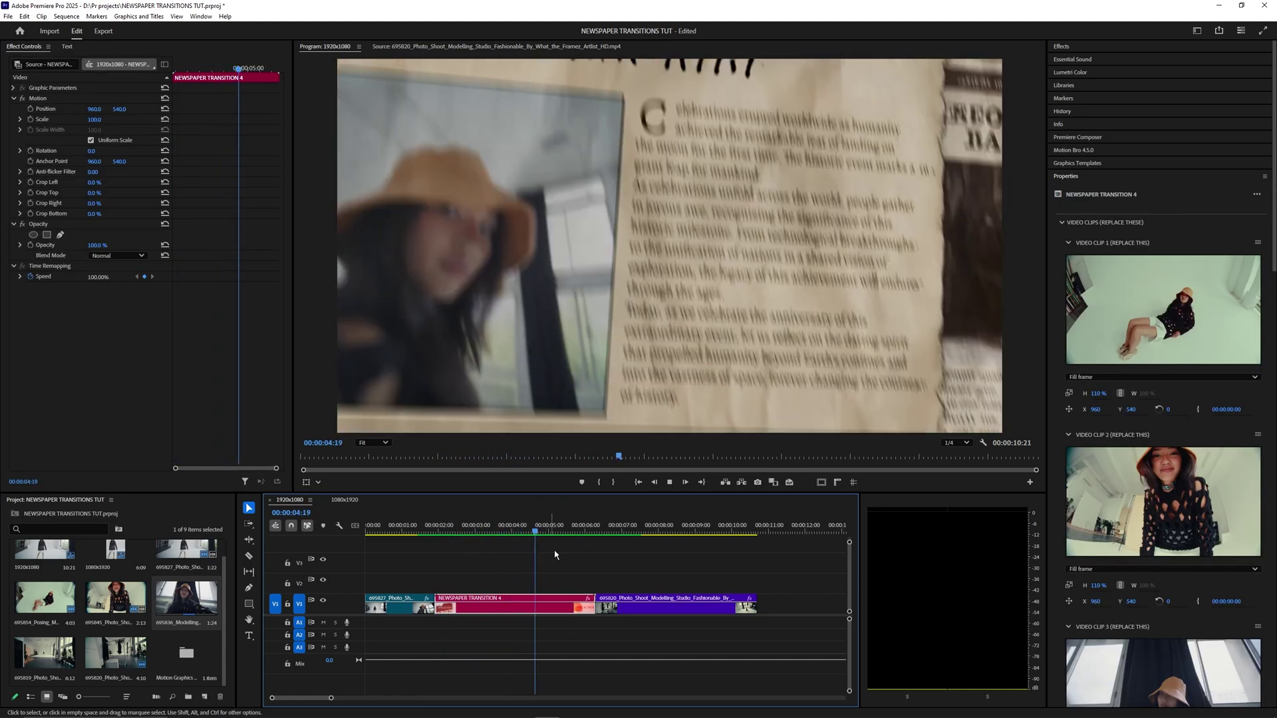
click(588, 571)
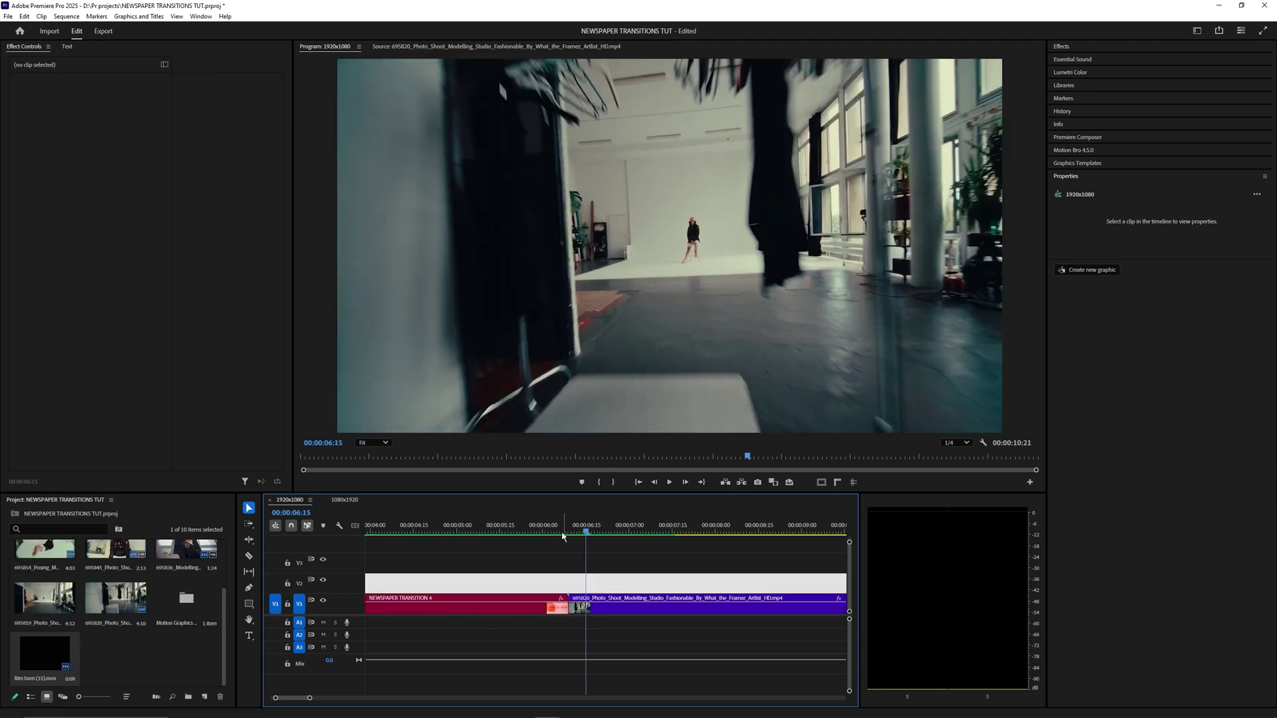
Move the film burn (15).mov clip on V2 over the cut between NEWSPAPER TRANSITION 4 and the following clip at 00:00:06:09
drag(559, 531, 571, 538)
scroll(570, 581, down, 5)
scroll(557, 627, up, 2)
scroll(564, 626, down, 2)
scroll(576, 624, up, 4)
scroll(584, 618, down, 4)
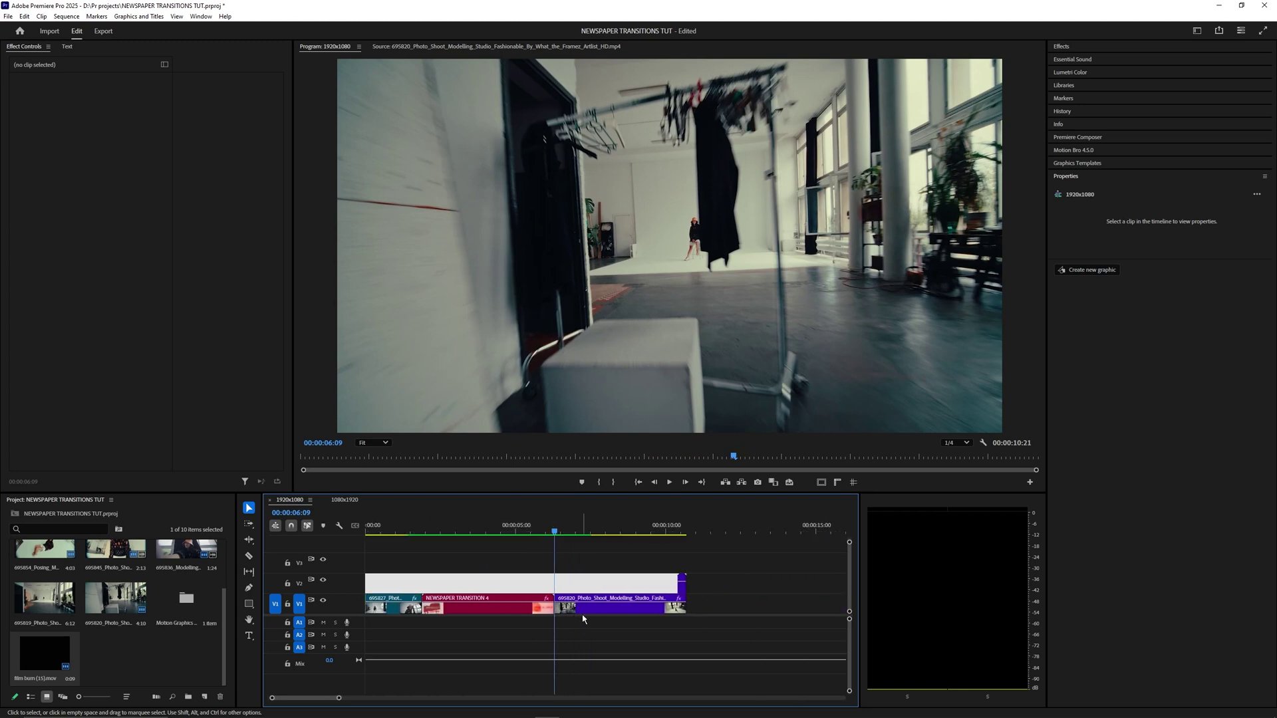
drag(682, 585, 559, 591)
scroll(547, 573, up, 3)
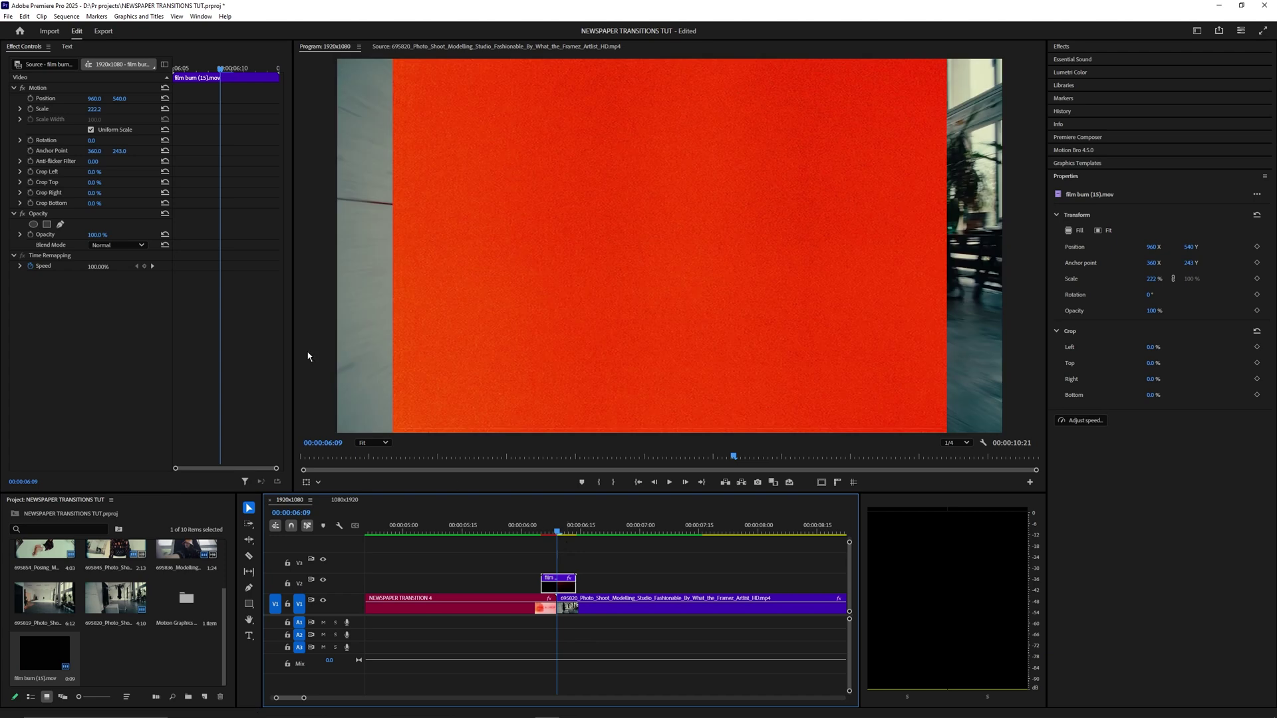
Scale the film burn clip to 293.2 to fill the frame and set its blend mode to Lighten
drag(93, 104, 130, 106)
click(117, 245)
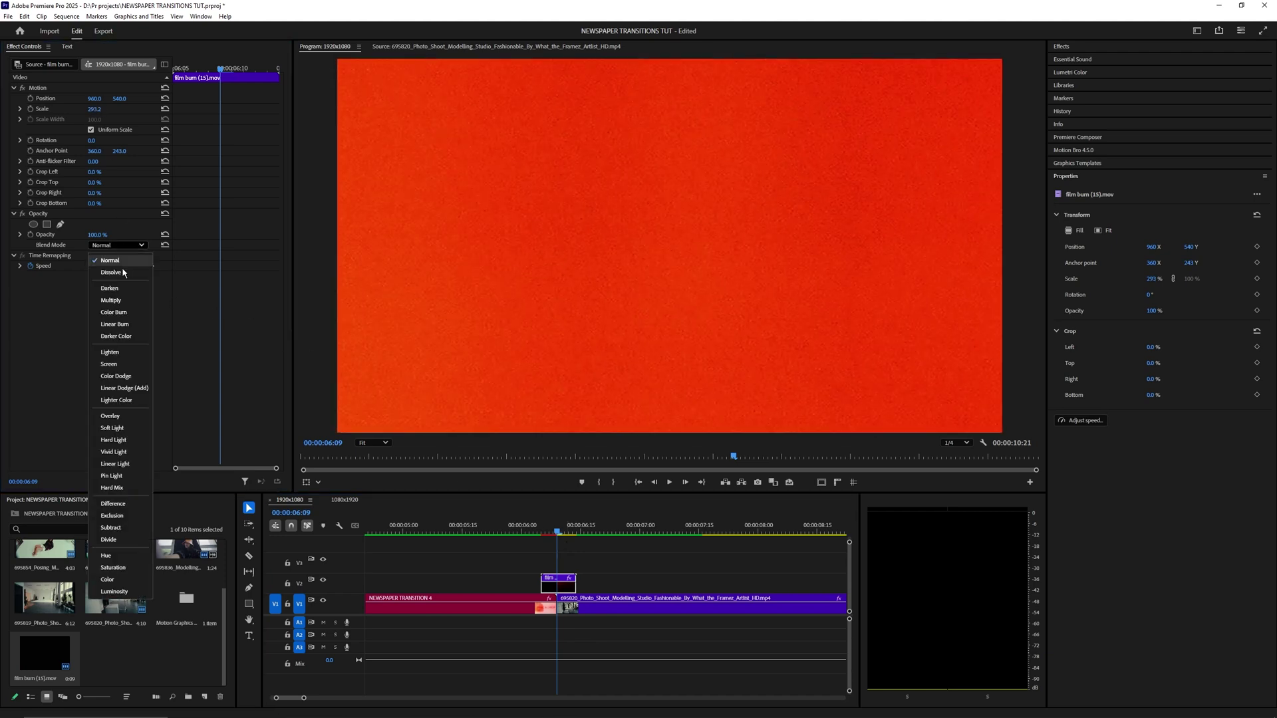
click(110, 352)
click(536, 560)
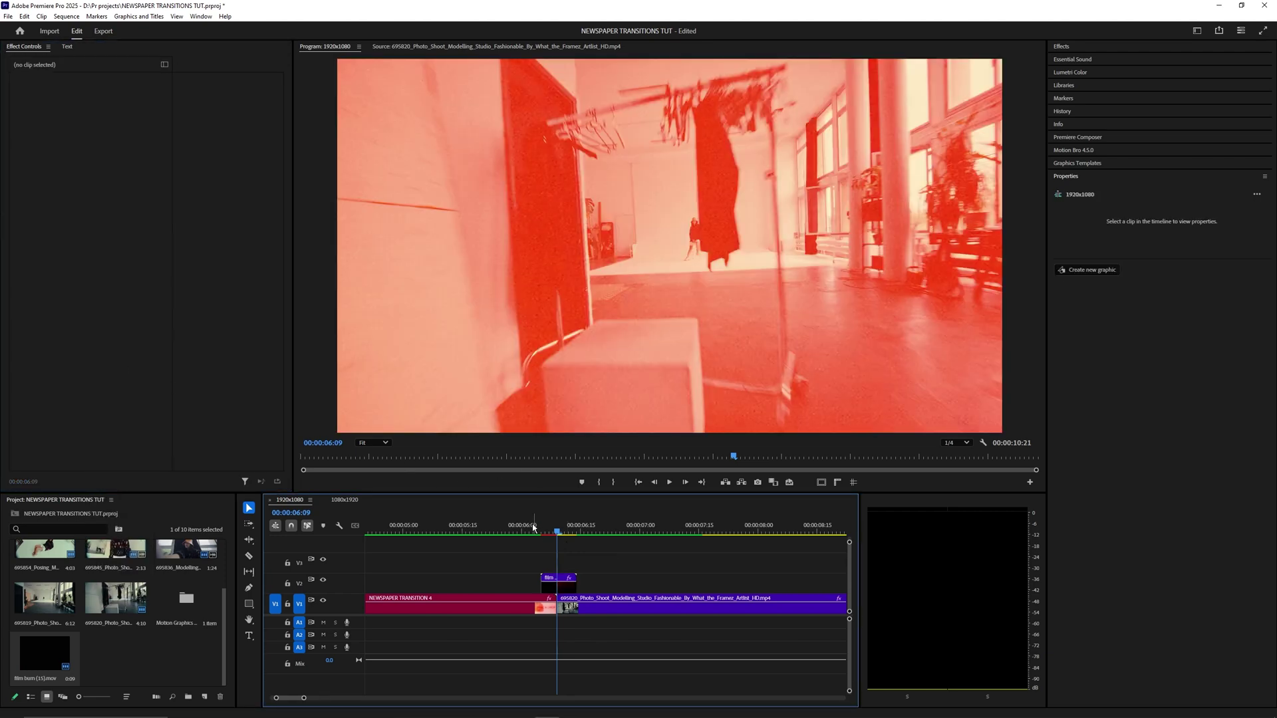
Play back the end of the newspaper transition to review the film burn over the cut
mouse_move(526, 527)
mouse_down()
mouse_move(610, 535)
mouse_move(520, 537)
mouse_up()
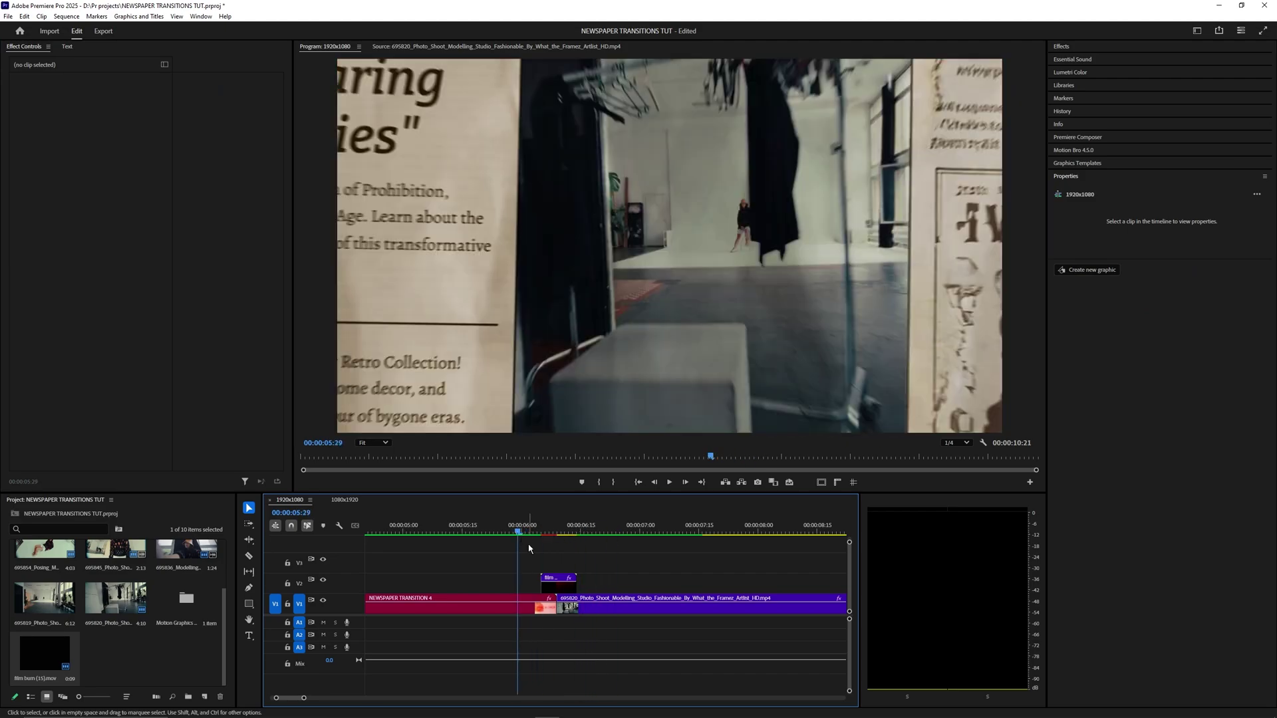
scroll(557, 574, up, 2)
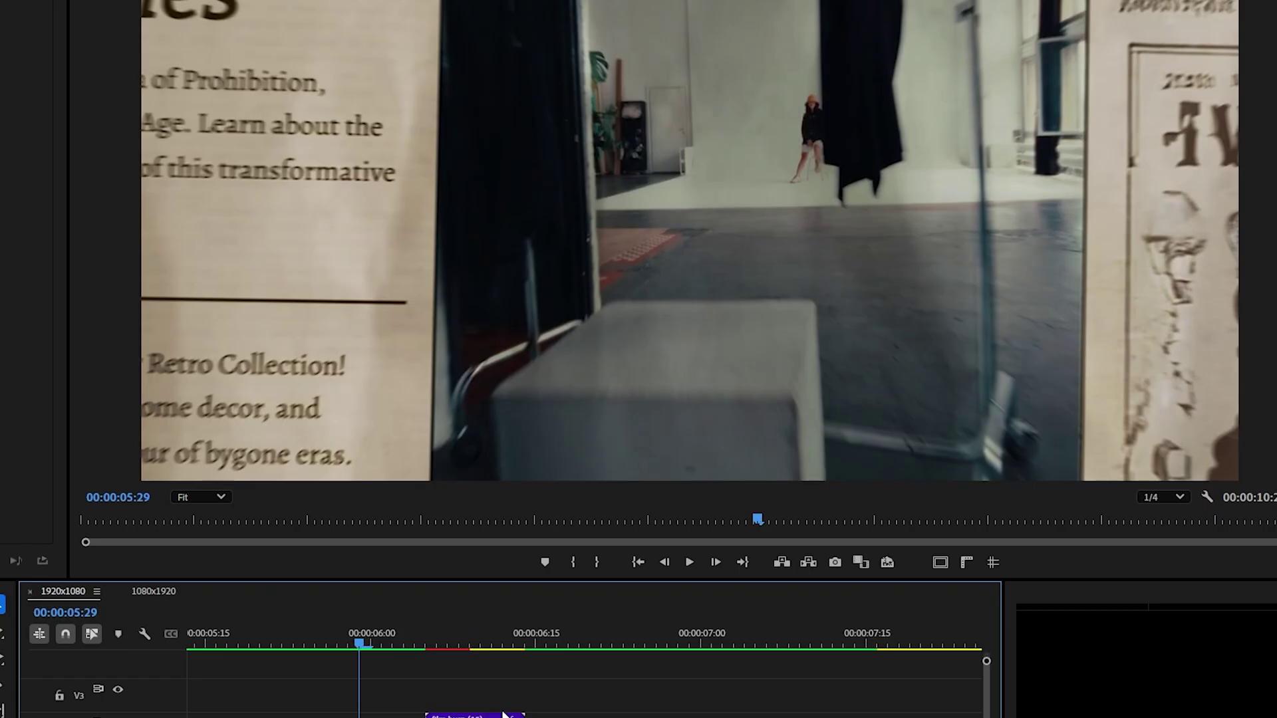
scroll(503, 715, down, 5)
scroll(503, 715, up, 5)
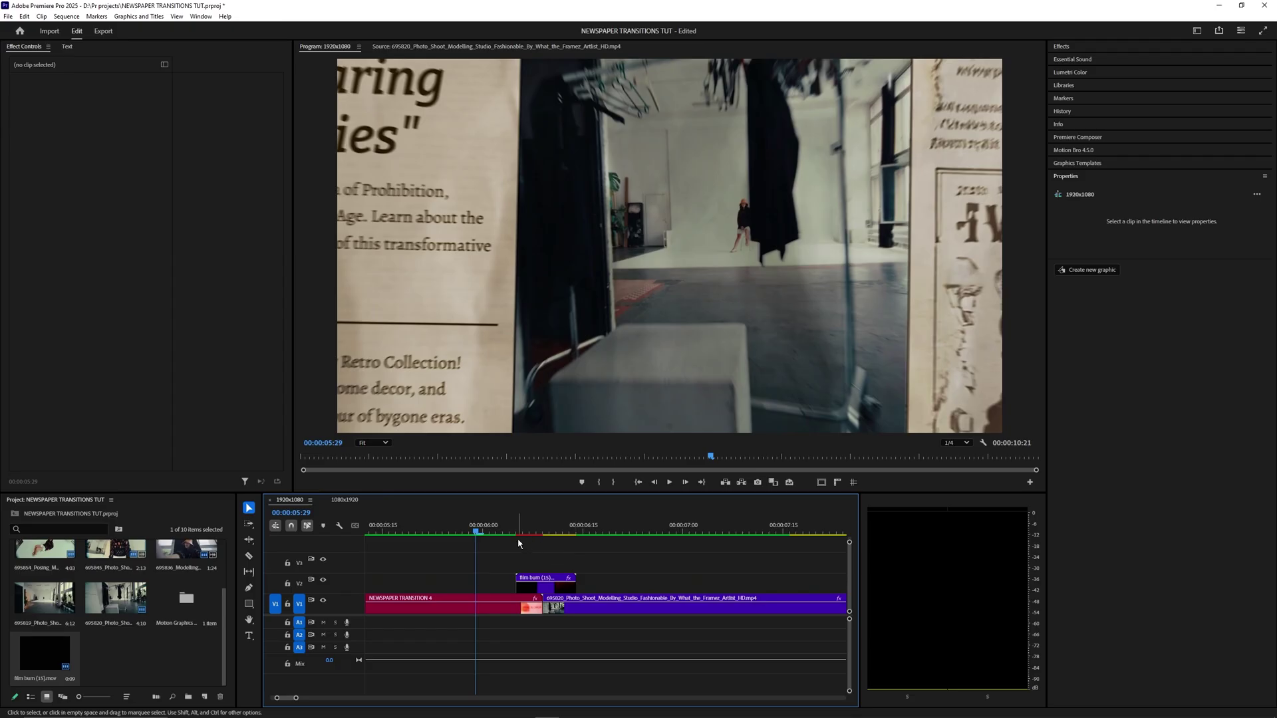
key(minus)
key(minus)
key(space)
click(500, 533)
click(545, 529)
key(space)
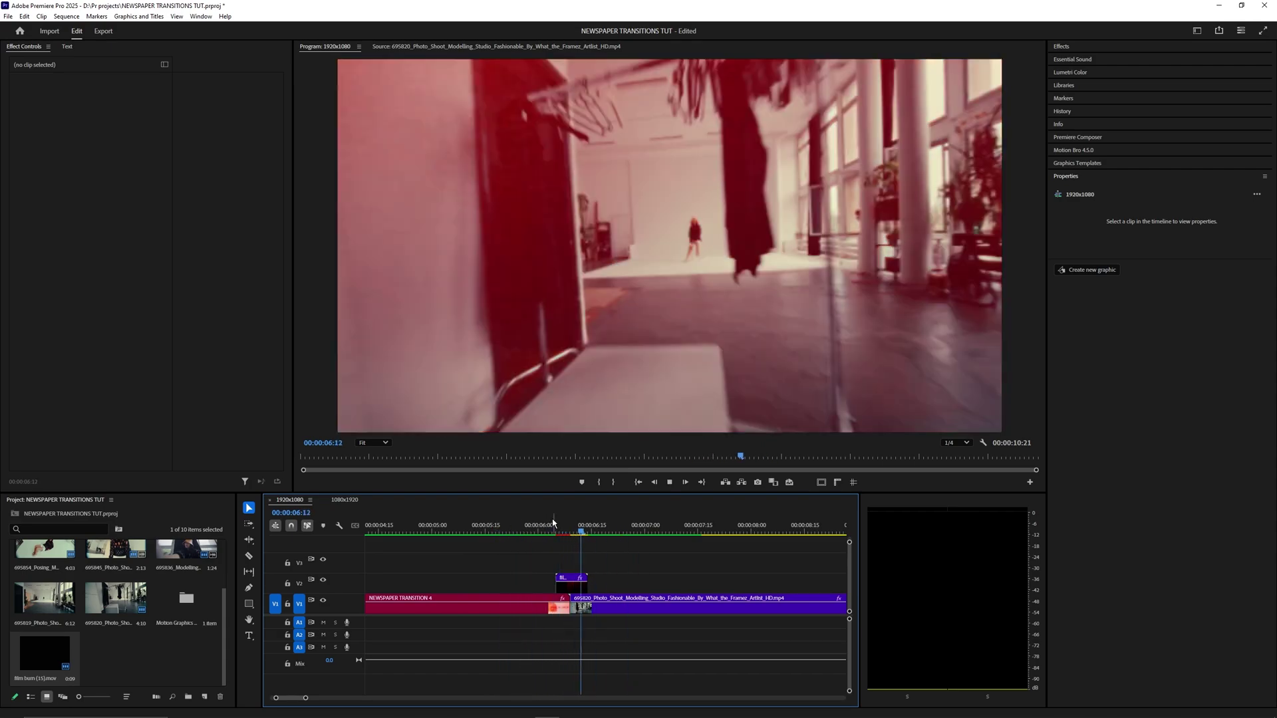
Replay the stretch around the cut after NEWSPAPER TRANSITION 4 to check how the film burn blends into the following clip
key(space)
scroll(595, 607, down, 2)
scroll(594, 608, up, 1)
click(622, 529)
key(space)
click(626, 527)
key(space)
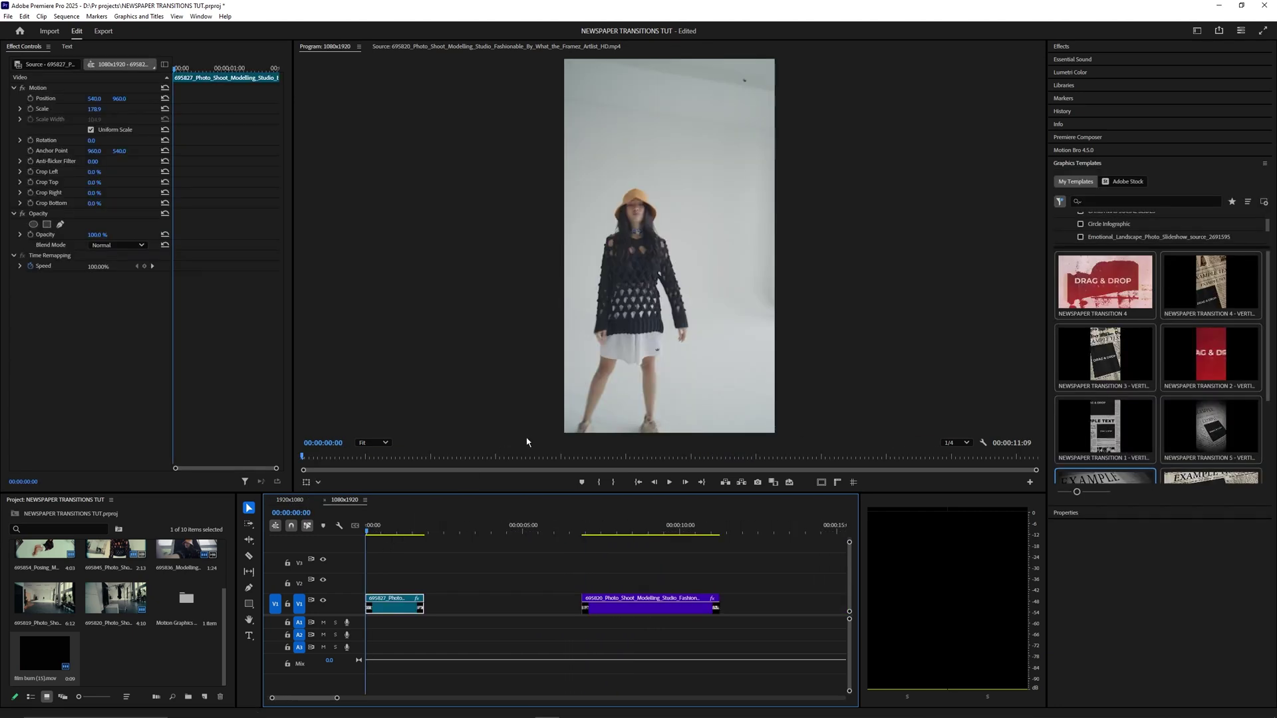
In the 1080x1920 sequence, place NEWSPAPER TRANSITION 5 - VERTICAL on V2 overlapping the first clip's end, and move the second clip to the template's end
key(space)
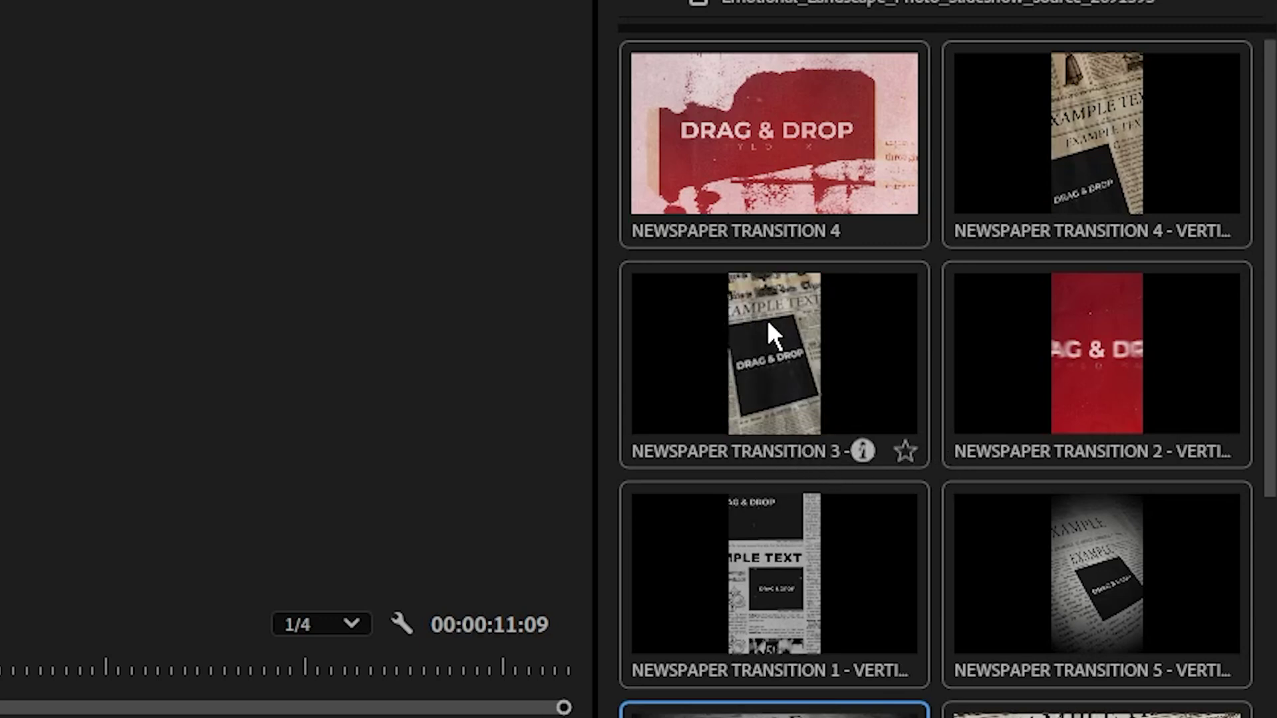
scroll(969, 450, down, 3)
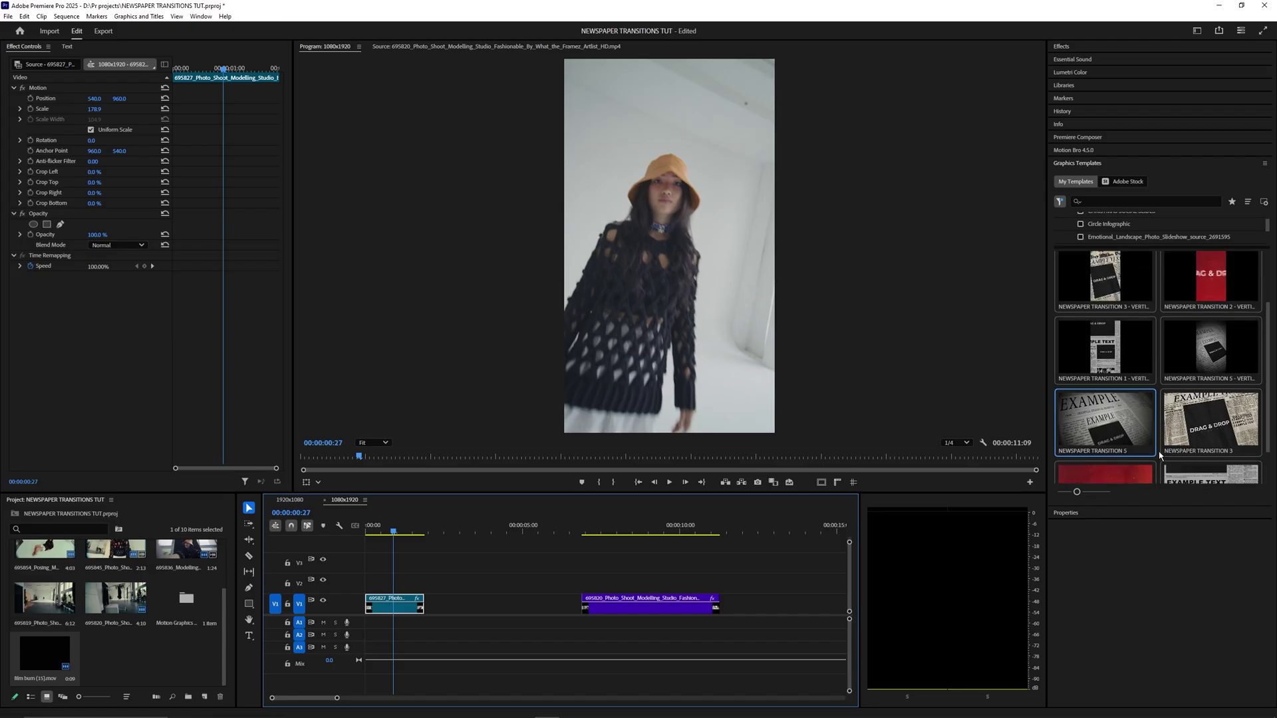
scroll(1161, 456, up, 2)
scroll(1163, 454, down, 2)
scroll(1165, 450, up, 2)
scroll(1165, 450, down, 3)
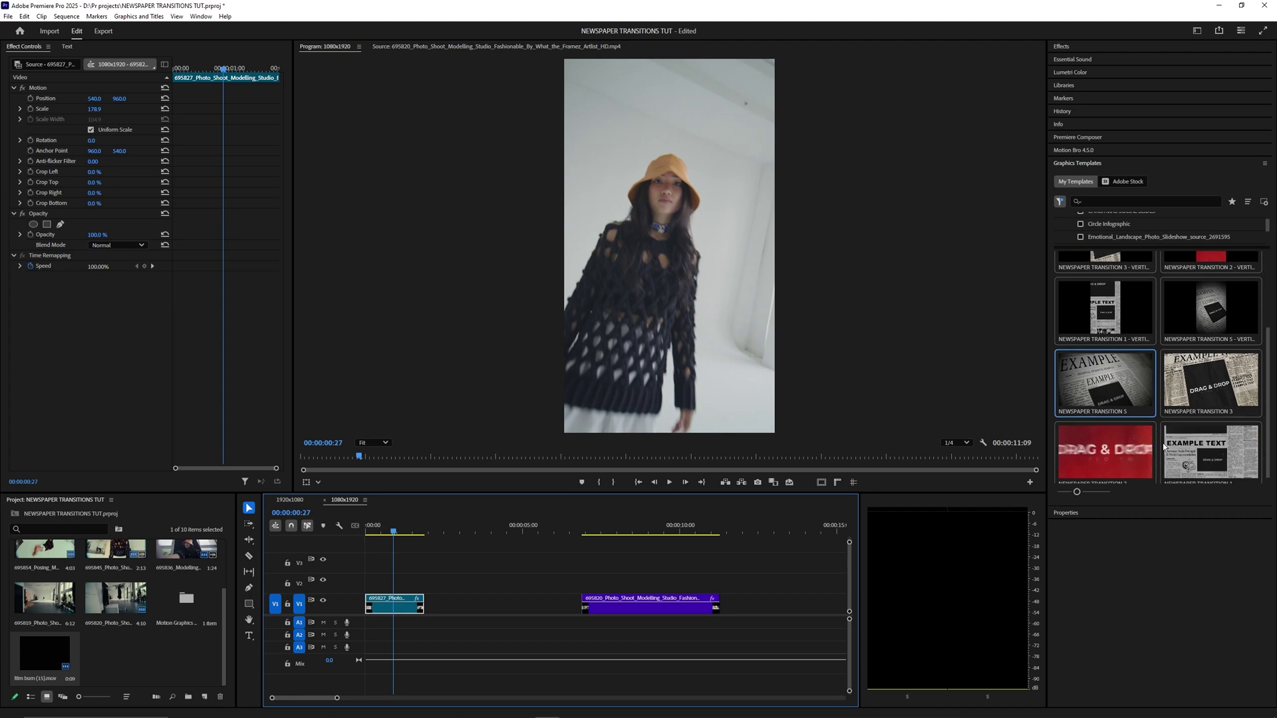
drag(1209, 322, 436, 589)
key(space)
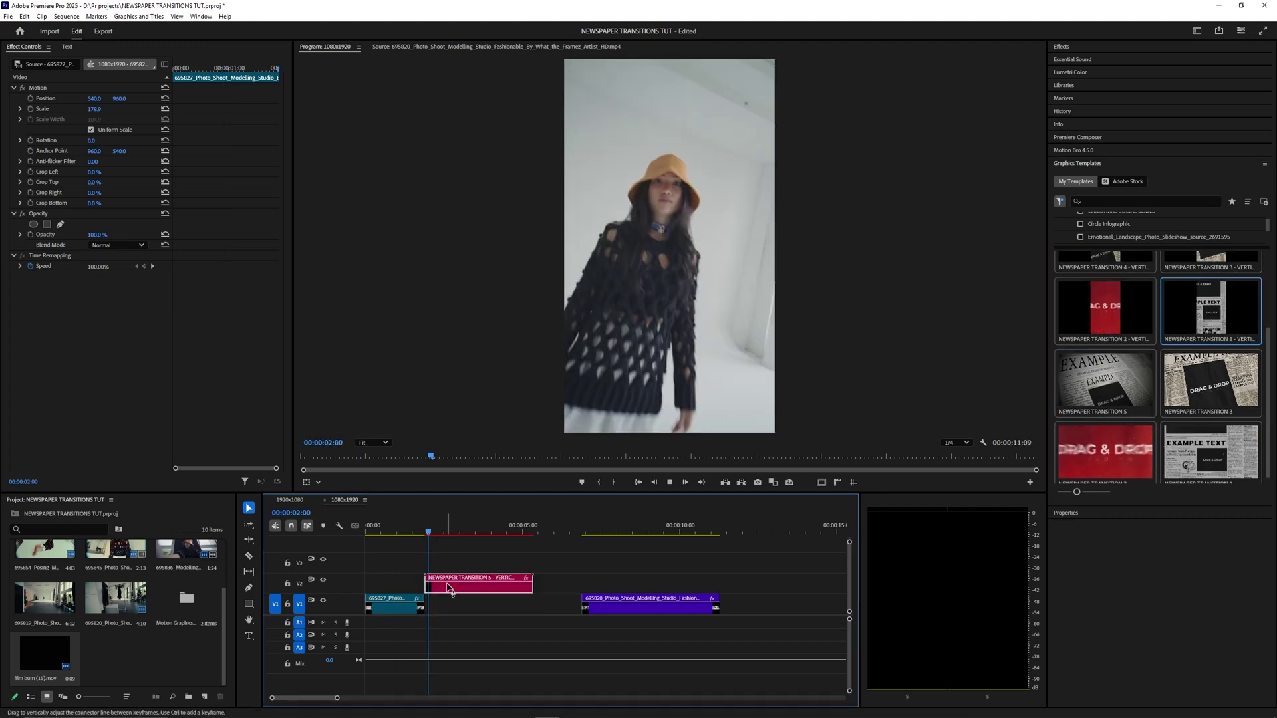
drag(628, 604, 591, 606)
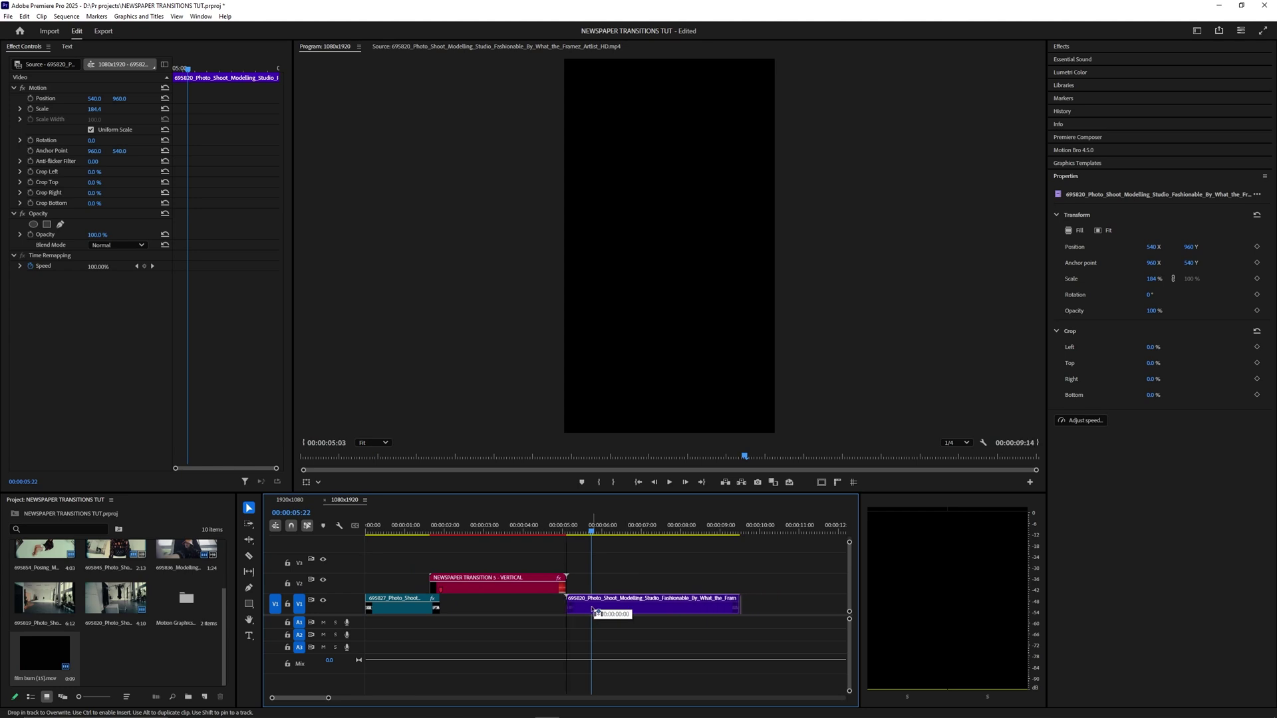
Replace the first example text of NEWSPAPER TRANSITION 5 - VERTICAL with "tylo"
drag(571, 533, 417, 537)
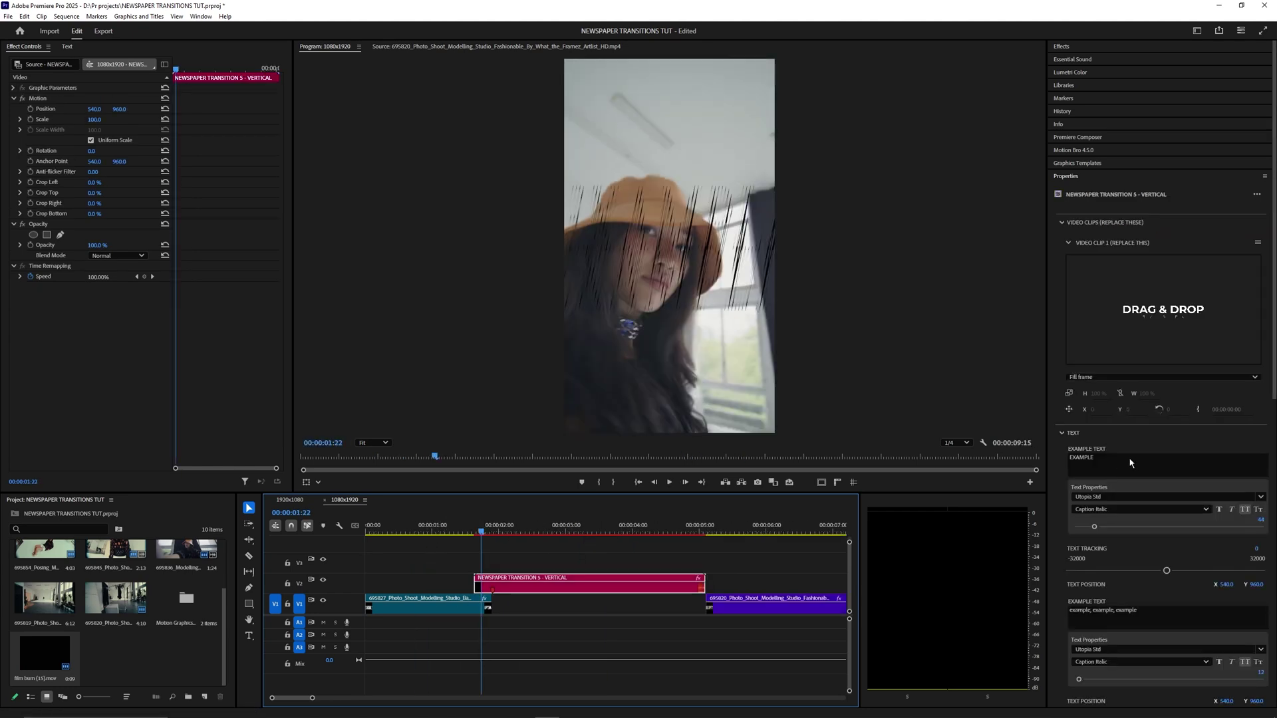
drag(1131, 461, 981, 465)
text(tylo)
click(1100, 442)
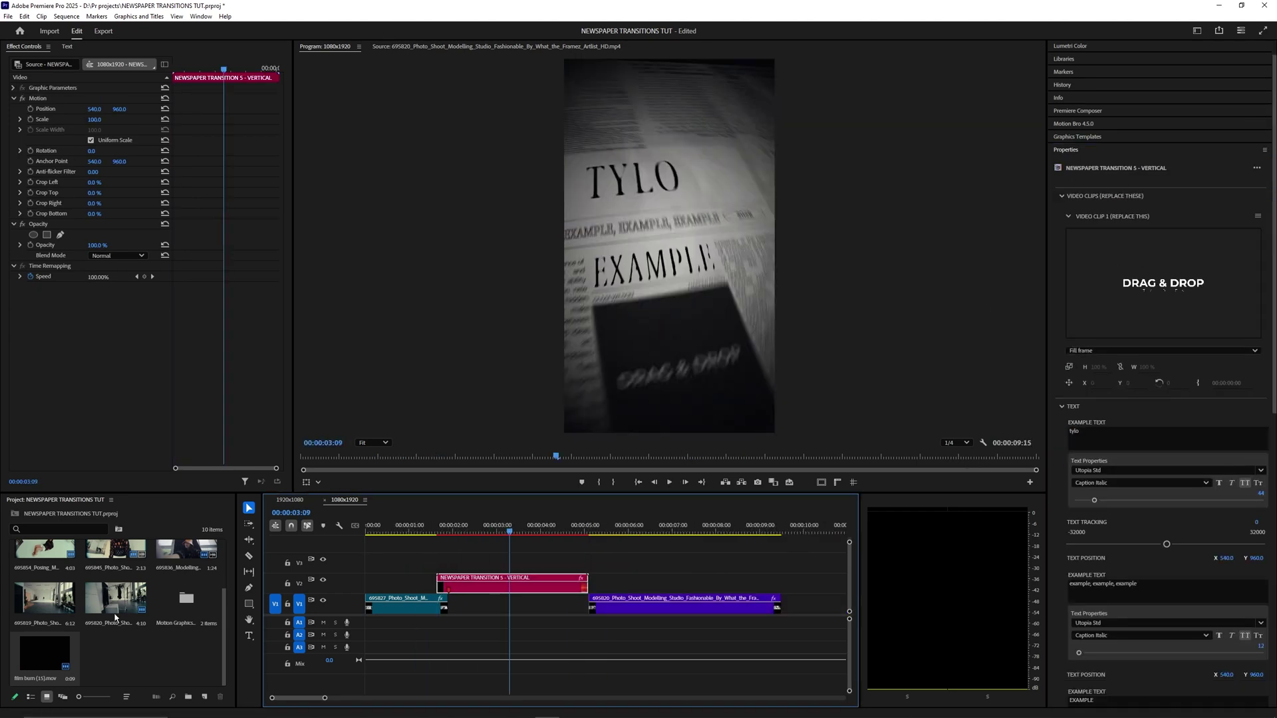
Fill the VIDEO CLIP 1 placeholder of the vertical newspaper template with the video of the second clip on V1
scroll(114, 617, up, 1)
scroll(110, 615, down, 1)
scroll(109, 614, up, 1)
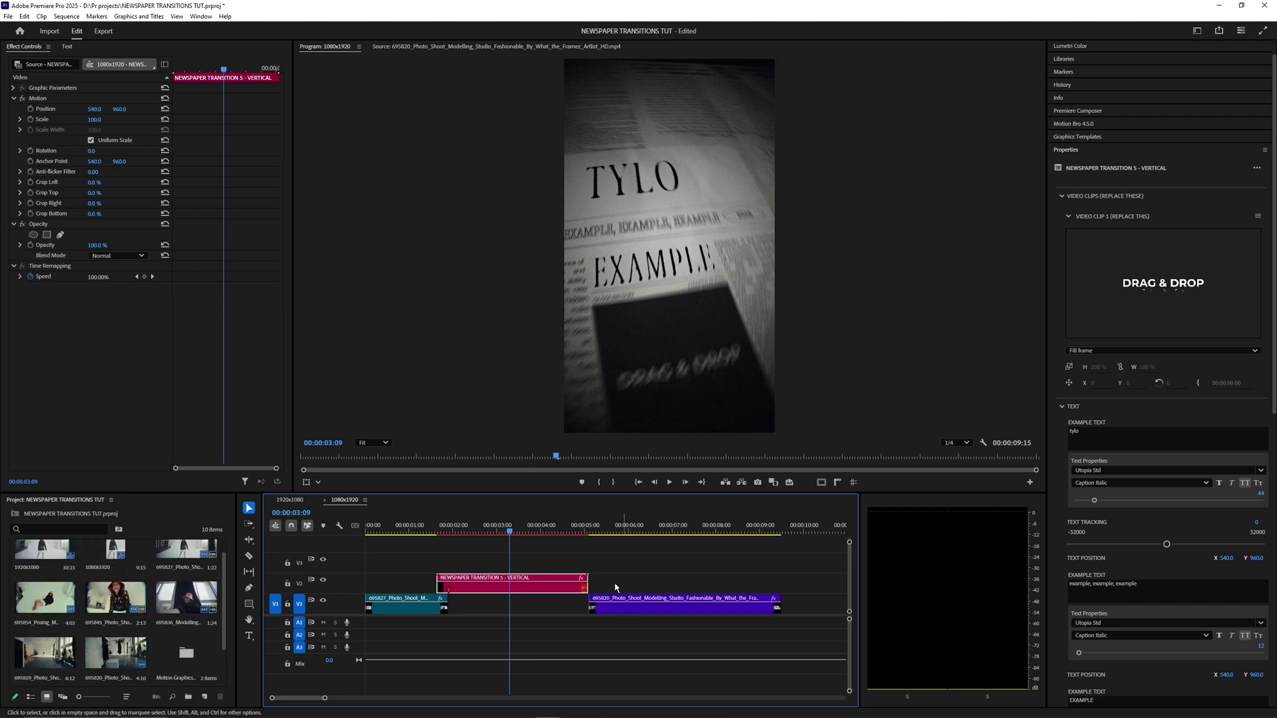
scroll(110, 611, down, 1)
double_click(644, 607)
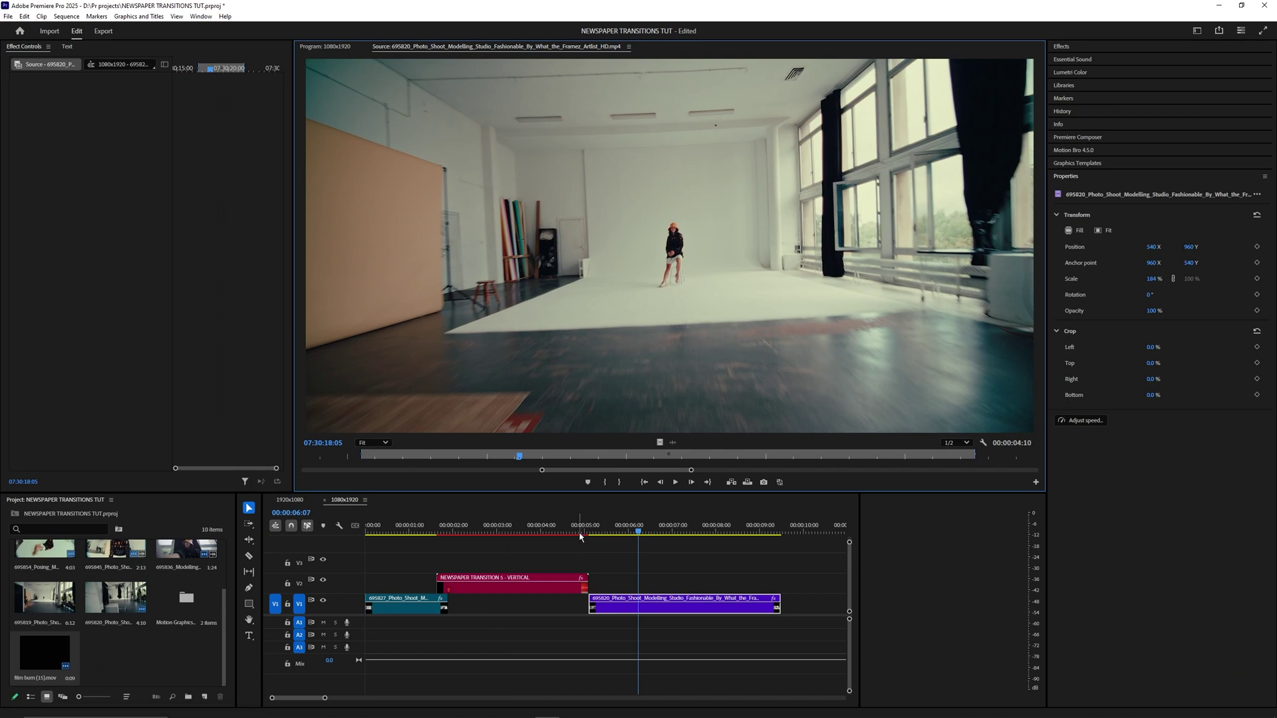
click(512, 584)
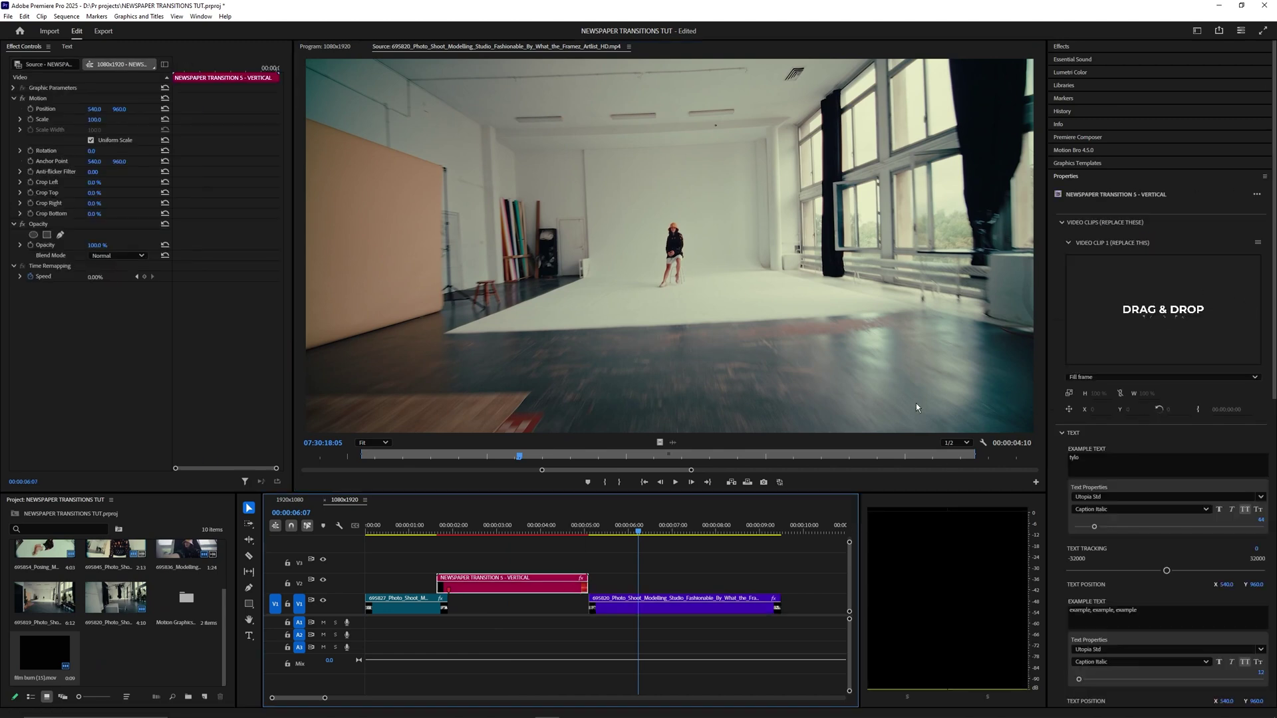
drag(660, 444, 1164, 334)
Open the VIDEO CLIP 1 placeholder sequence and add a frame hold at the first frame of its clip
double_click(1163, 332)
drag(390, 533, 319, 534)
click(401, 608)
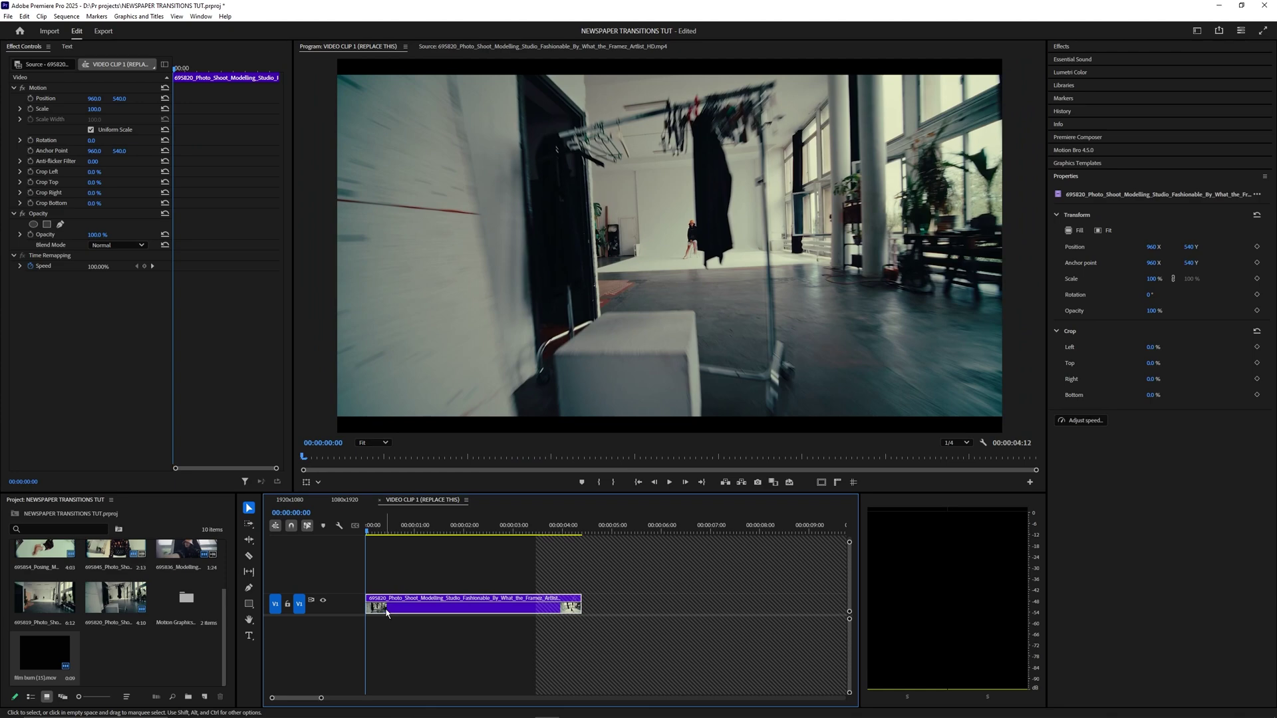
right_click(387, 612)
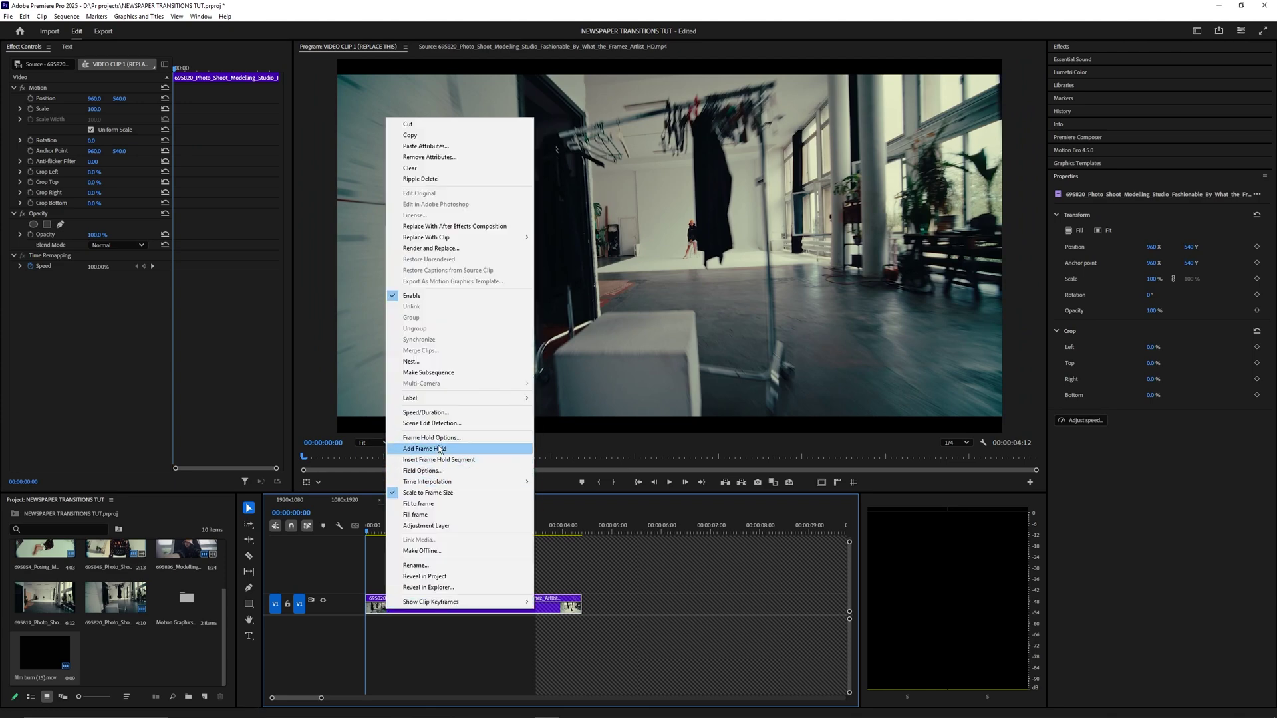
click(439, 450)
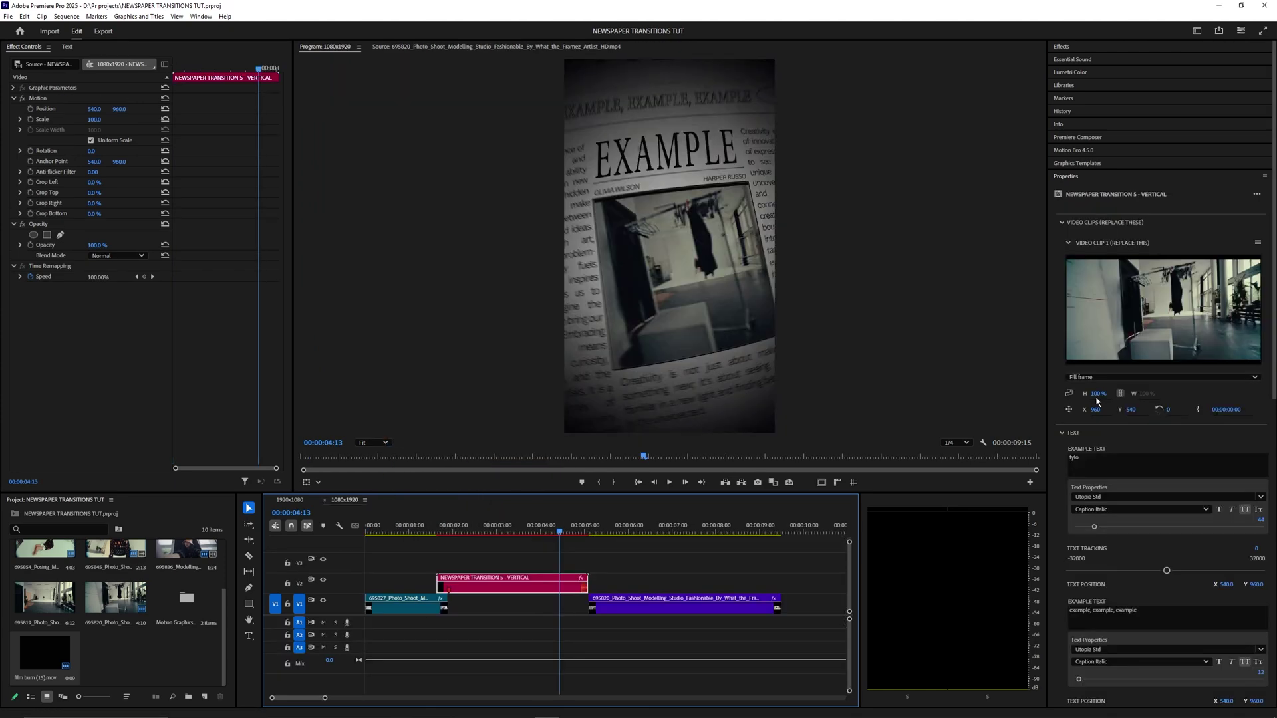
Set the scale of the placeholder media in NEWSPAPER TRANSITION 5 - VERTICAL to 110 %
click(1102, 395)
text(1)
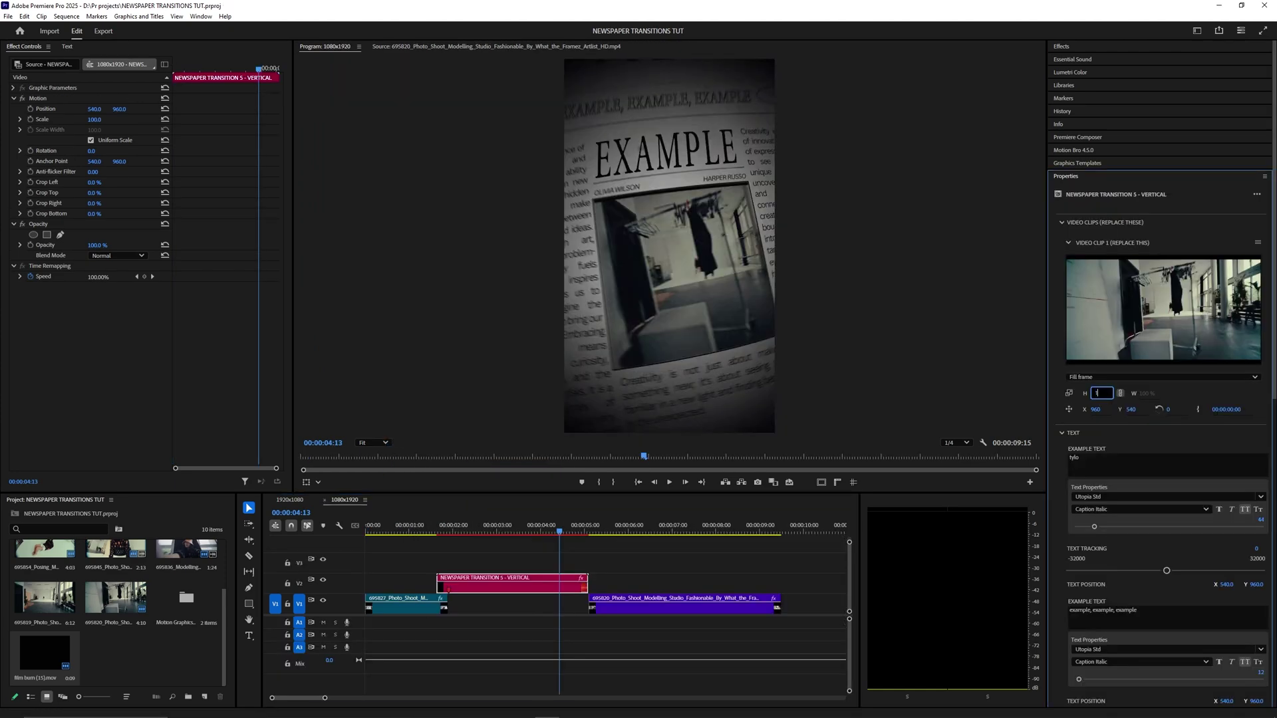
text(10)
key(Return)
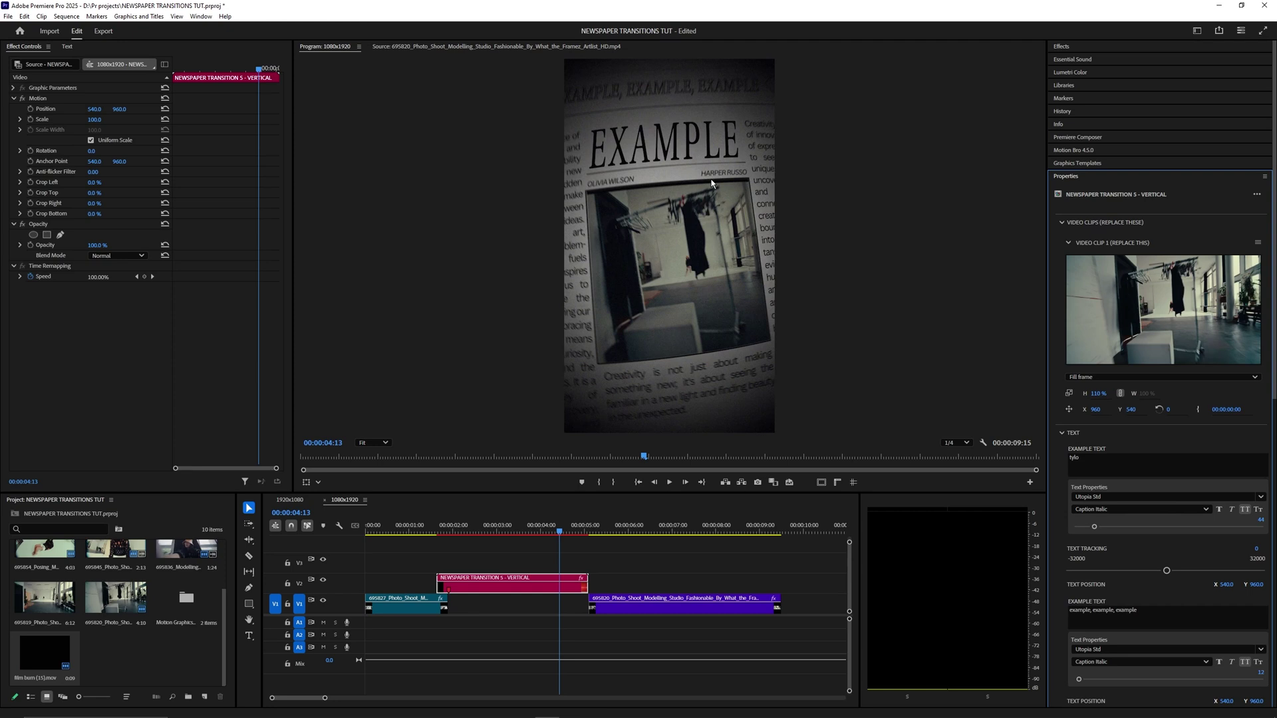
Render the 1080x1920 sequence and play back the vertical newspaper transition from the end of the first clip
click(411, 526)
key(Return)
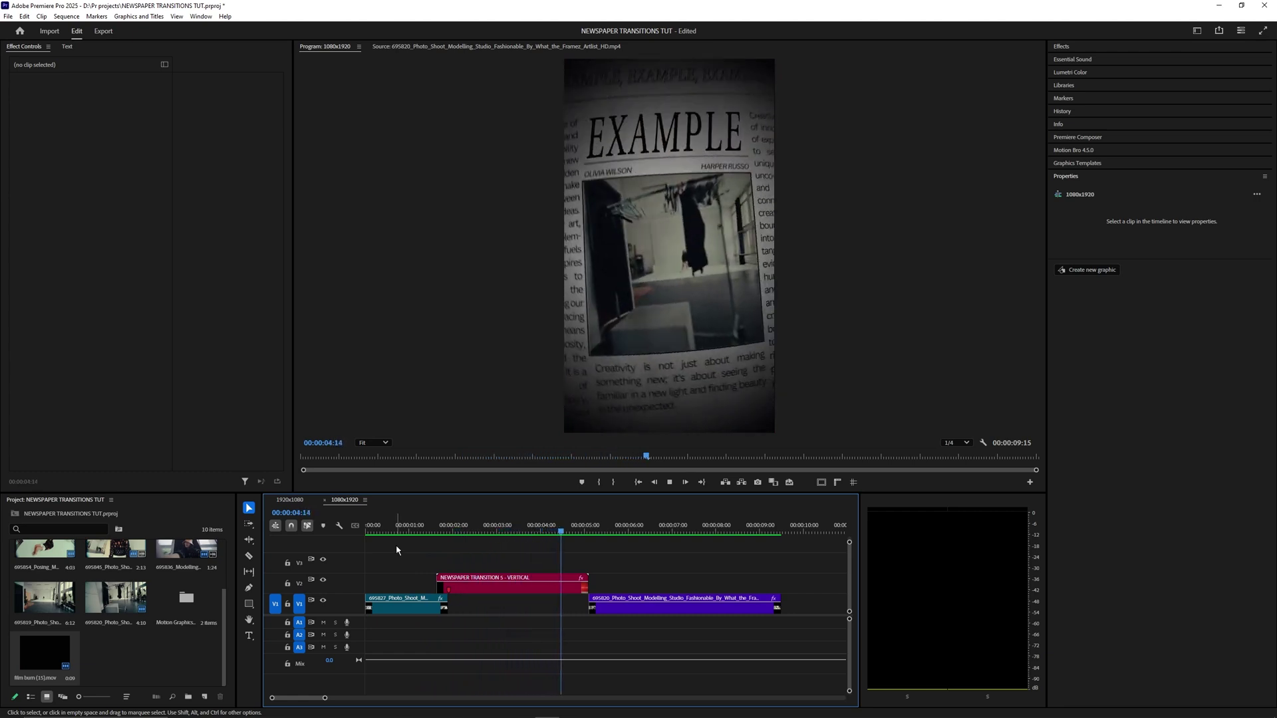
click(428, 530)
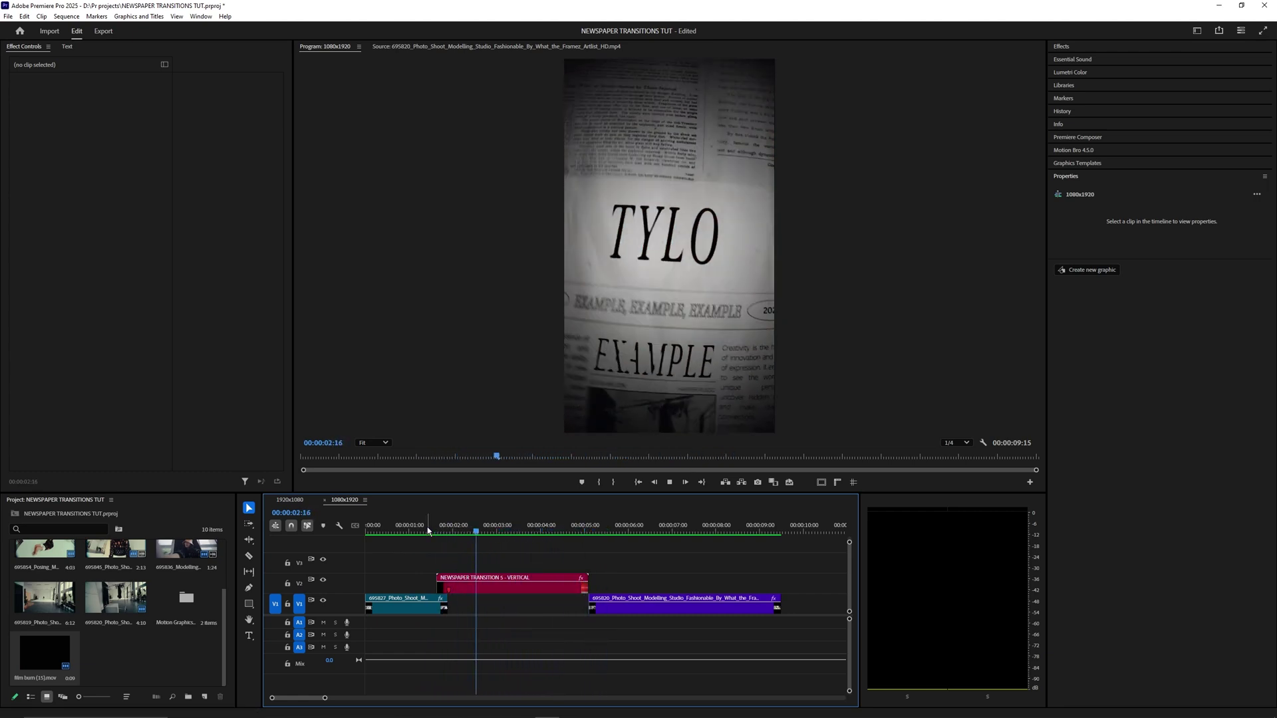
scroll(373, 530, up, 2)
click(441, 532)
key(space)
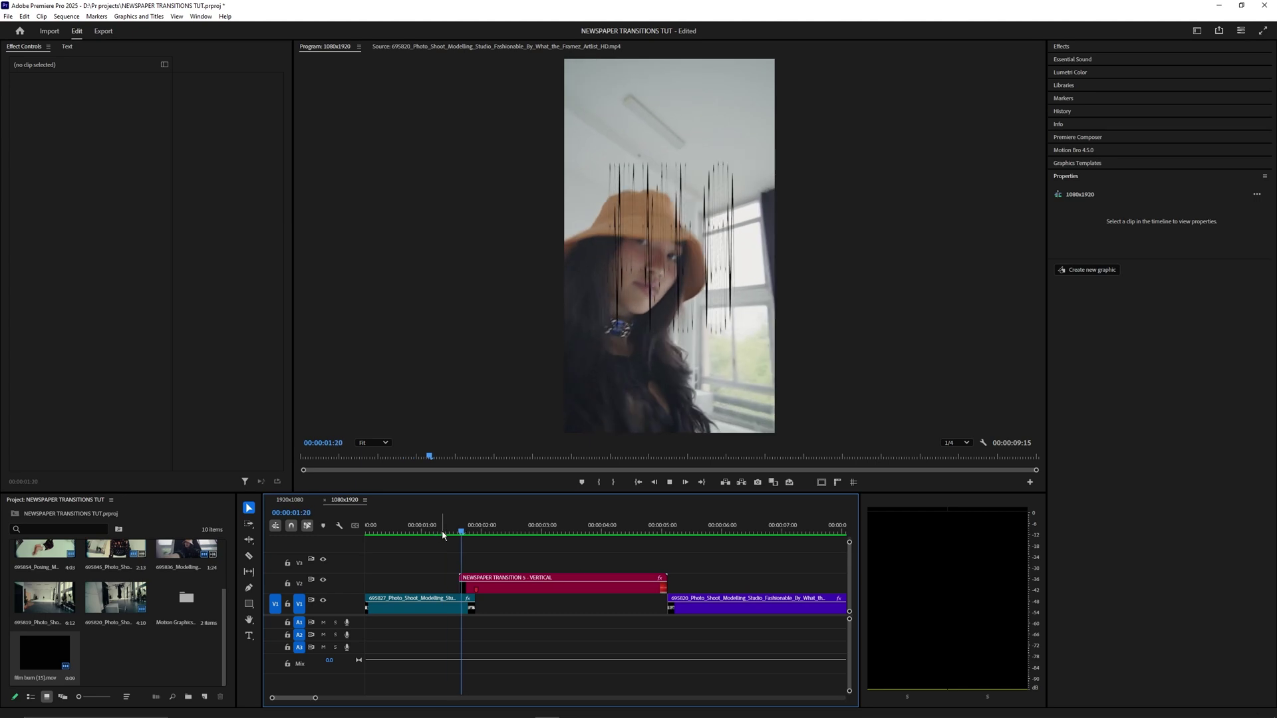
click(461, 533)
key(space)
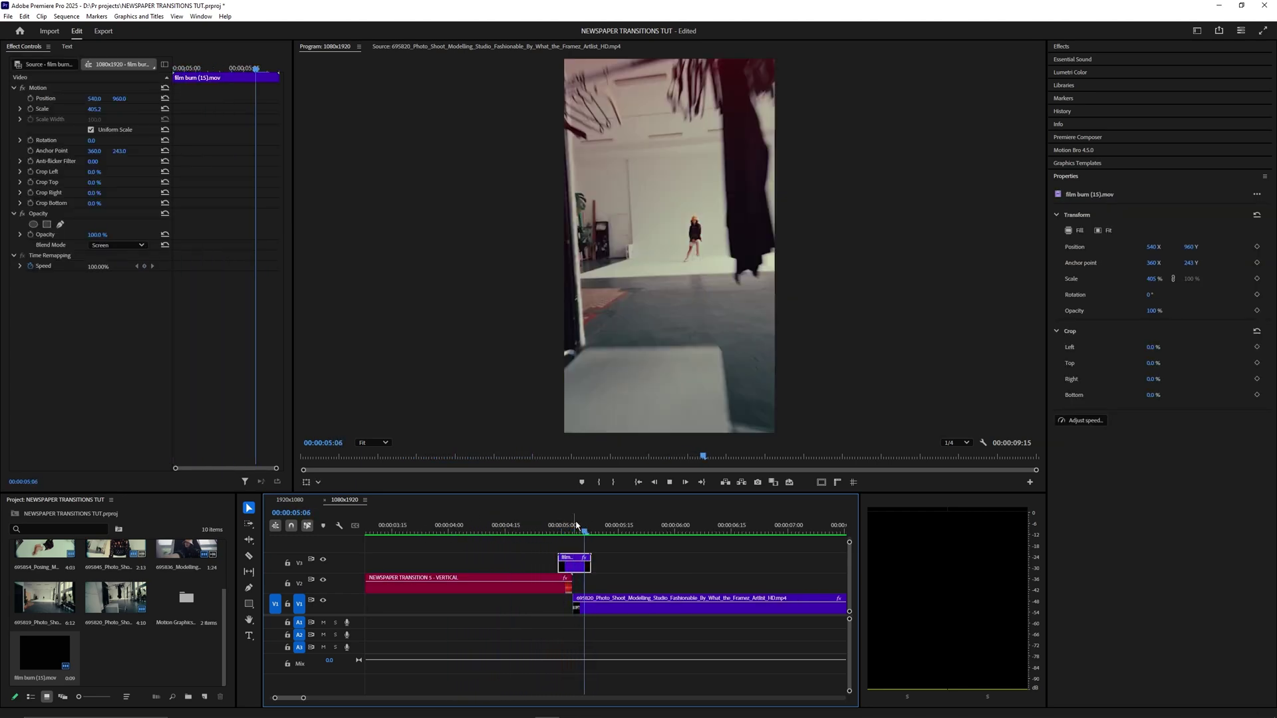
Play back the vertical transition with the film burn on V3 over the cut to the second clip
click(487, 526)
scroll(522, 533, down, 1)
scroll(570, 602, up, 1)
scroll(592, 599, down, 1)
scroll(598, 590, down, 2)
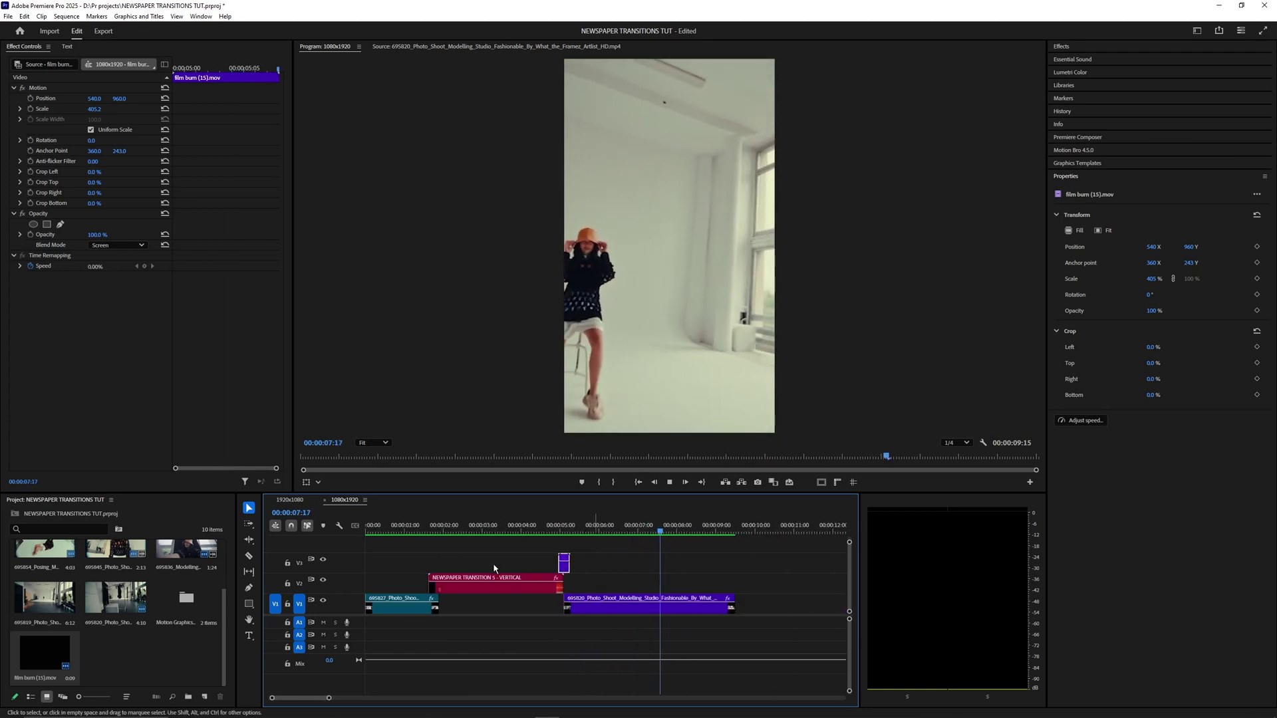
click(571, 529)
click(566, 529)
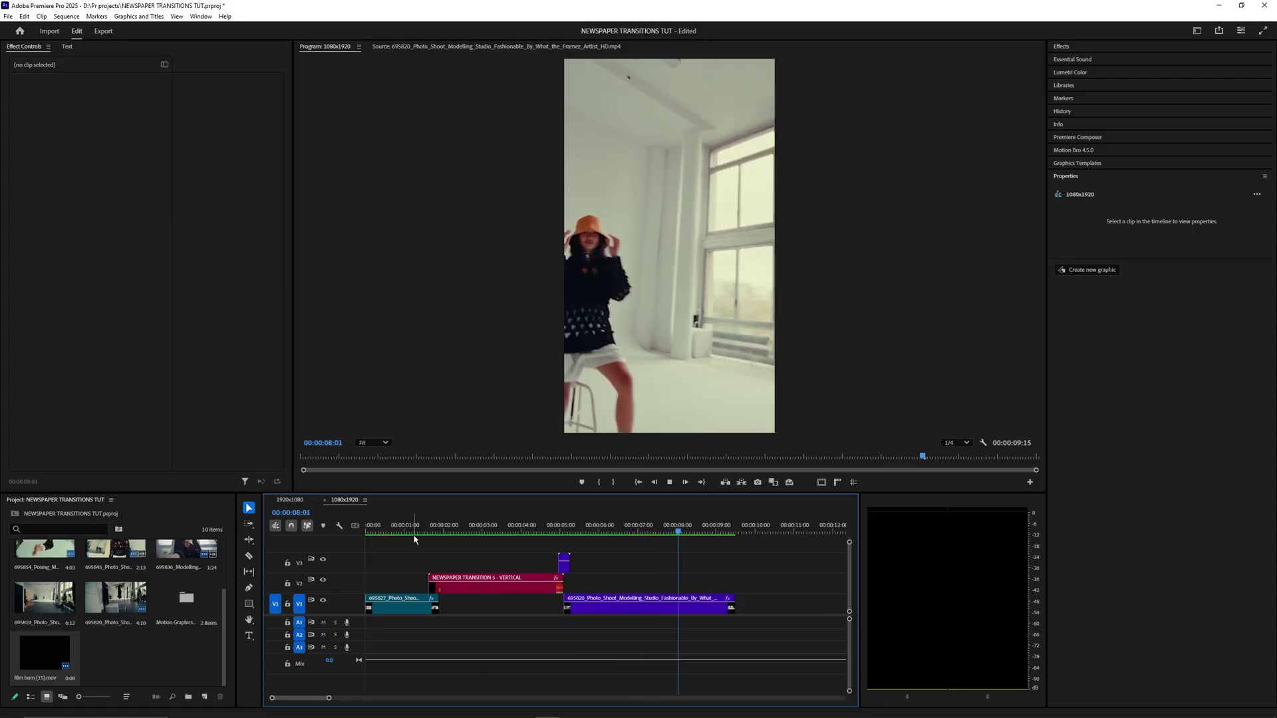
click(424, 532)
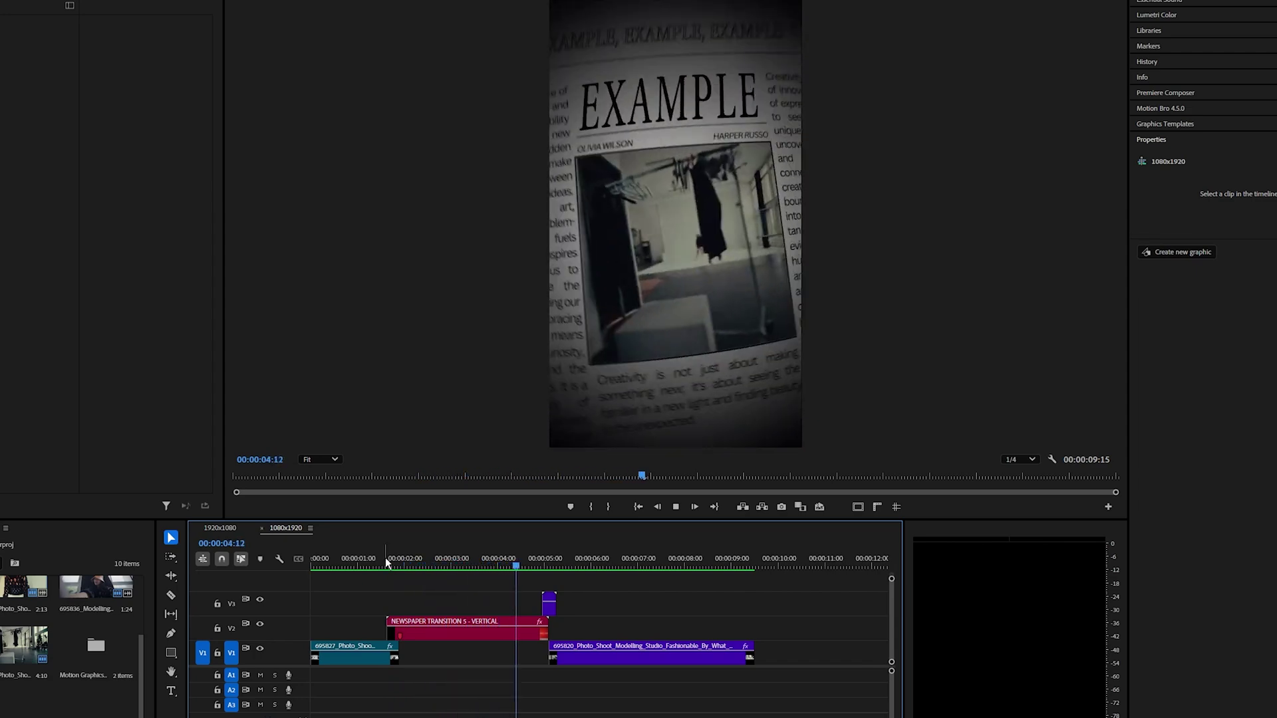
click(406, 554)
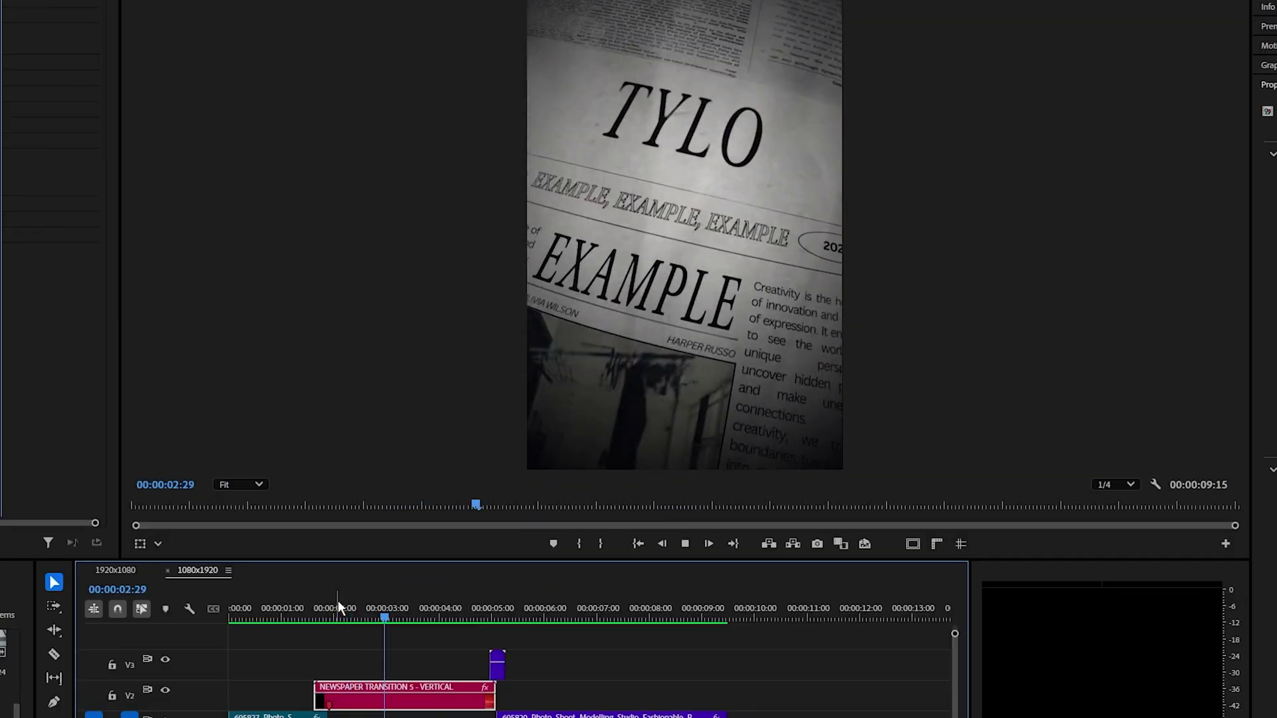